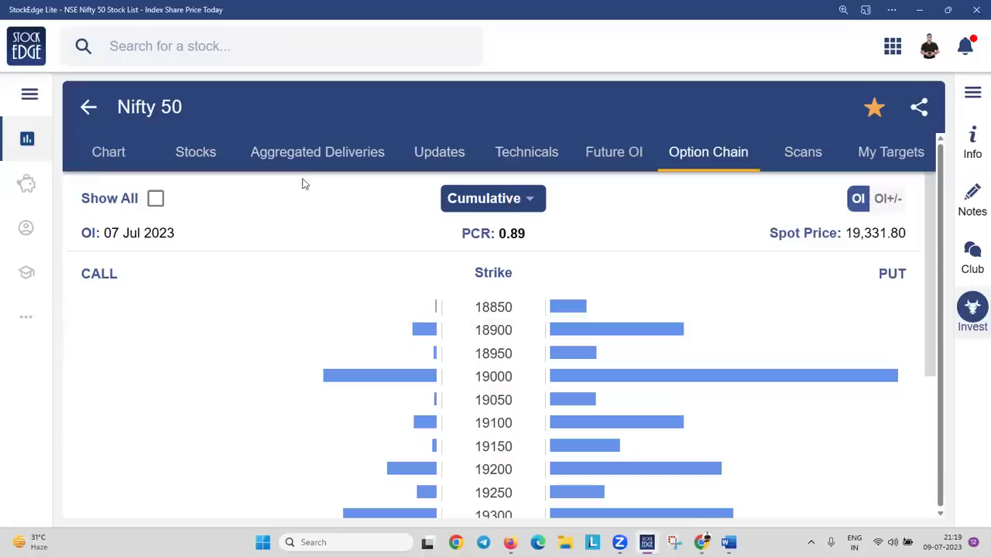
View the Nifty 50 aggregated deliveries, then leave the index and Daily Updates pages for the home page
click(304, 153)
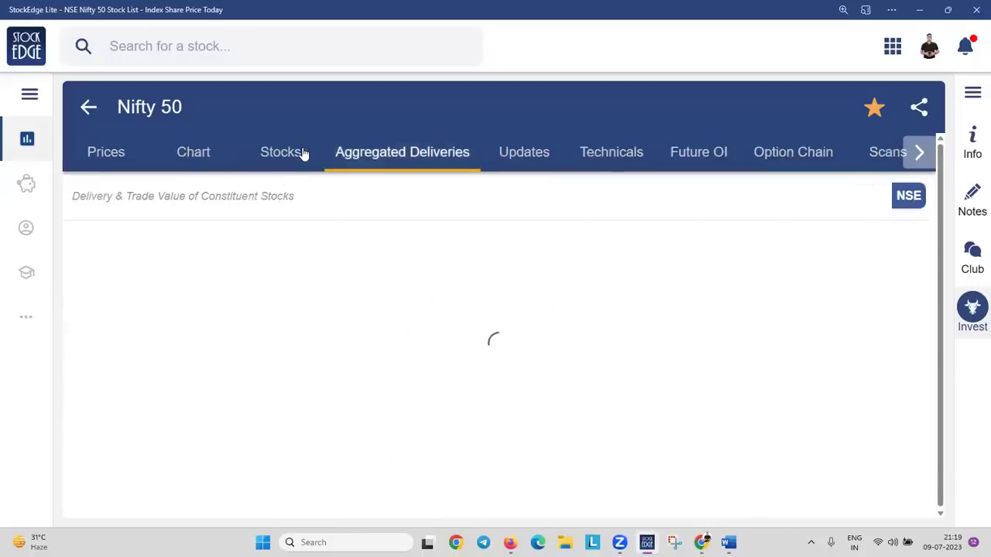
click(89, 106)
key(alt+Tab)
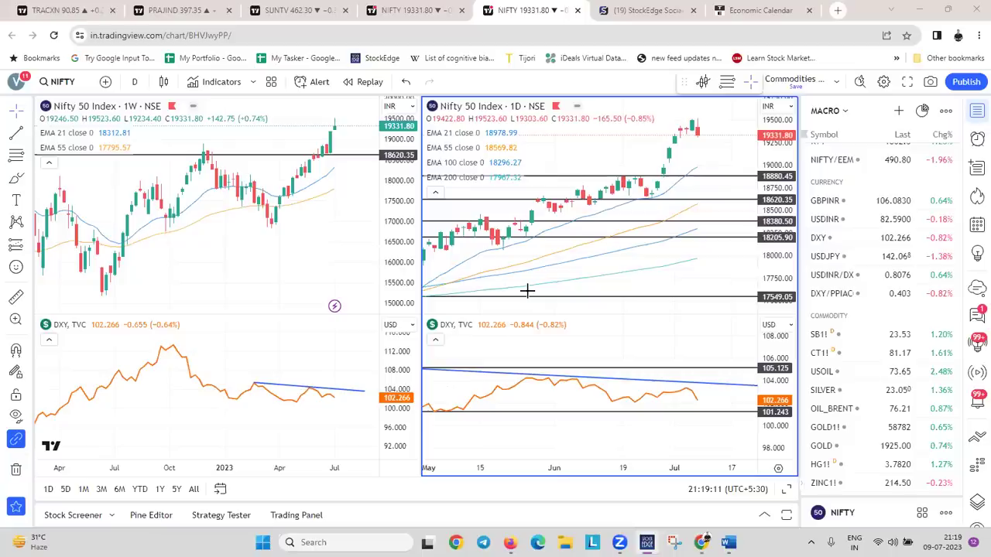
key(alt+Tab)
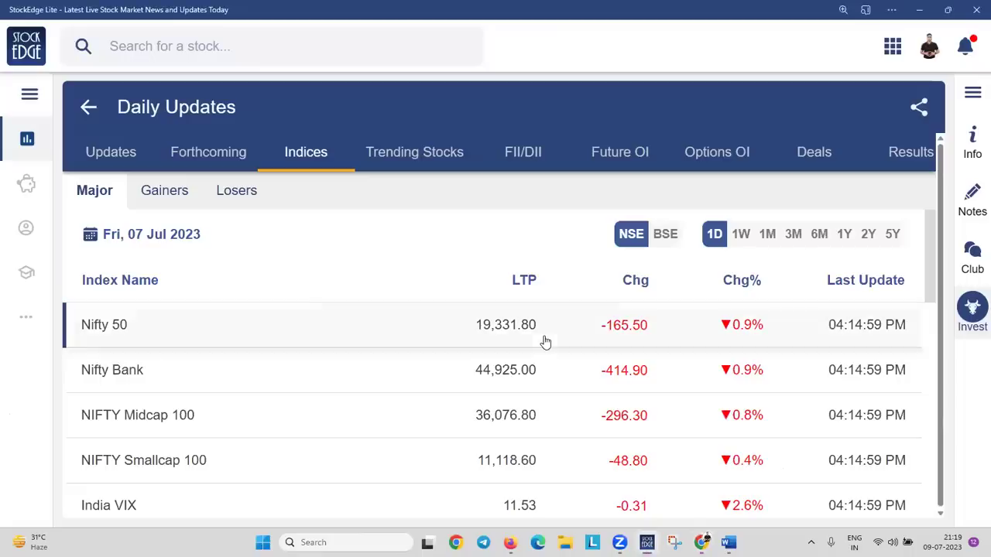
click(90, 106)
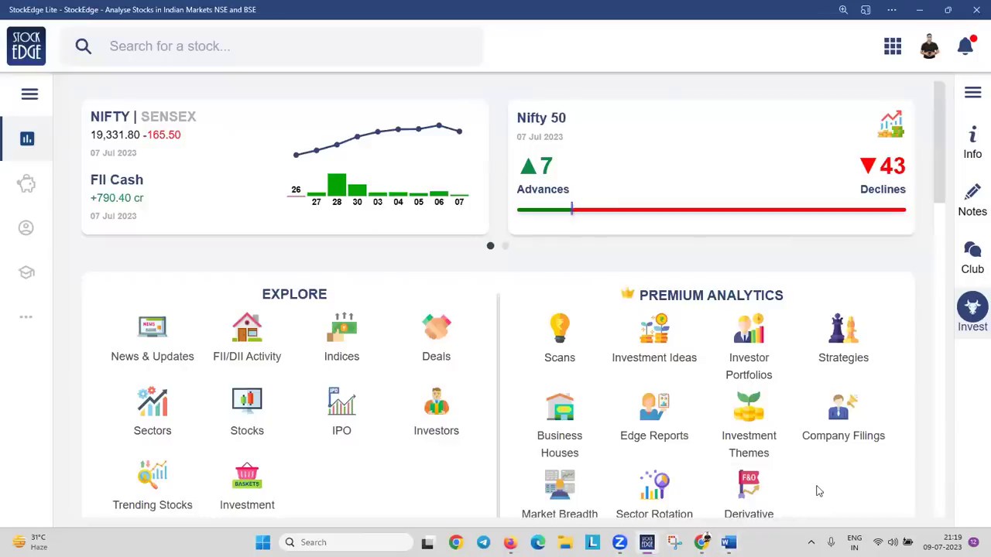
Open Derivative Analytics and look through its Futures list of stocks for 07 Jul 2023
scroll(805, 442, down, 2)
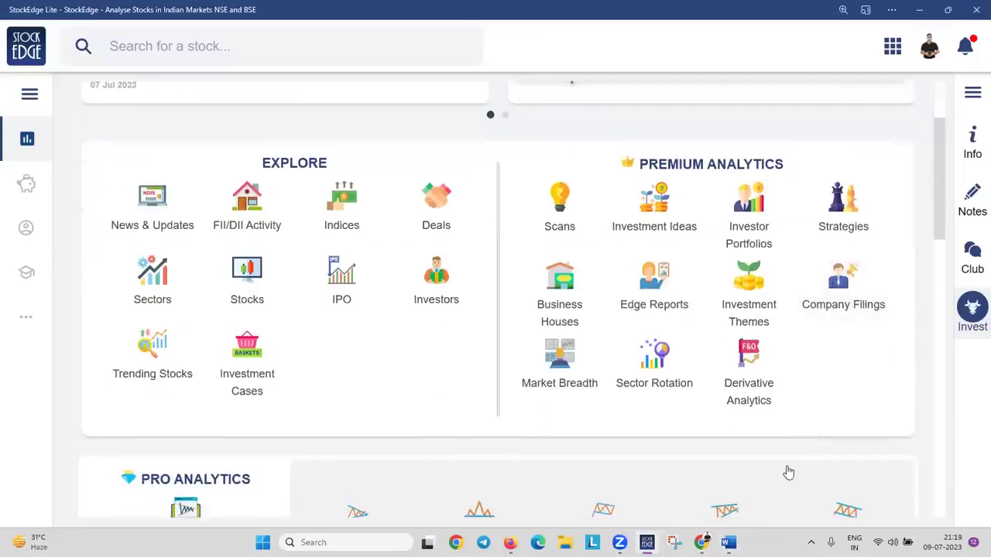
click(757, 394)
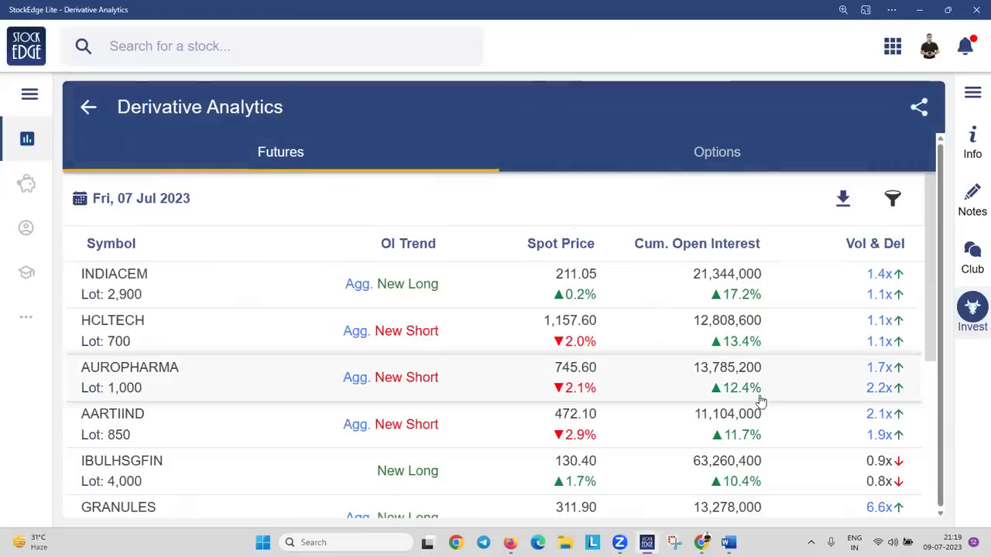
key(alt+Left)
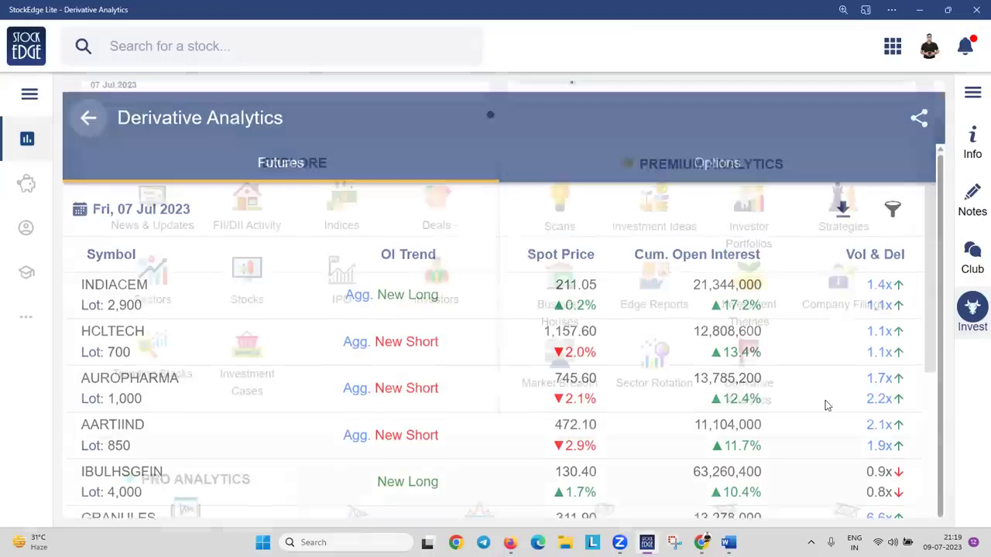
scroll(822, 389, down, 2)
click(752, 259)
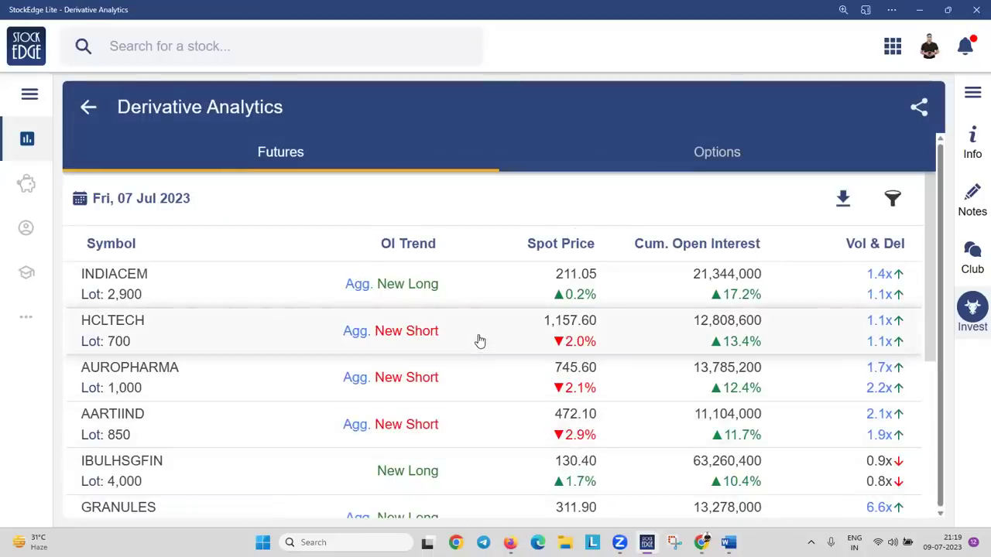
scroll(486, 347, down, 2)
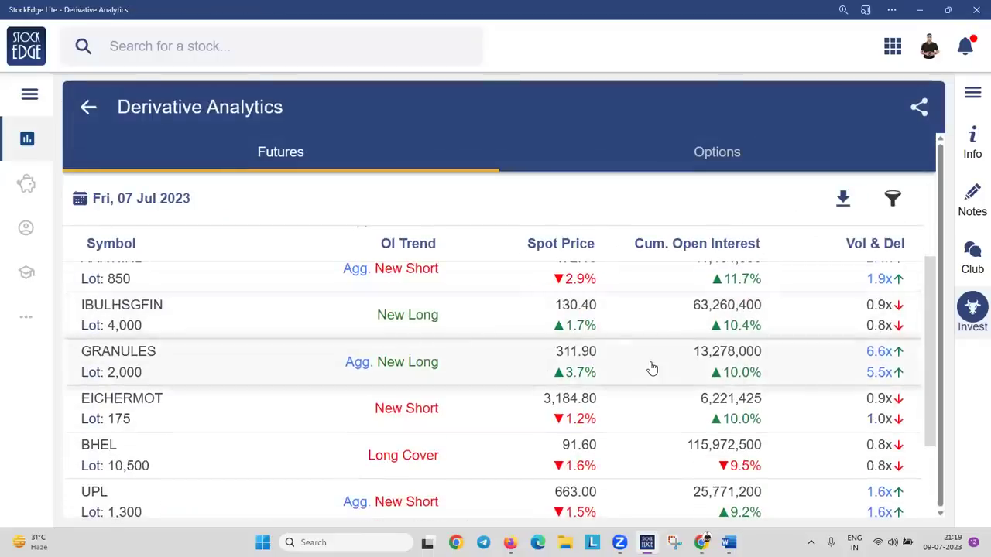
scroll(652, 367, up, 2)
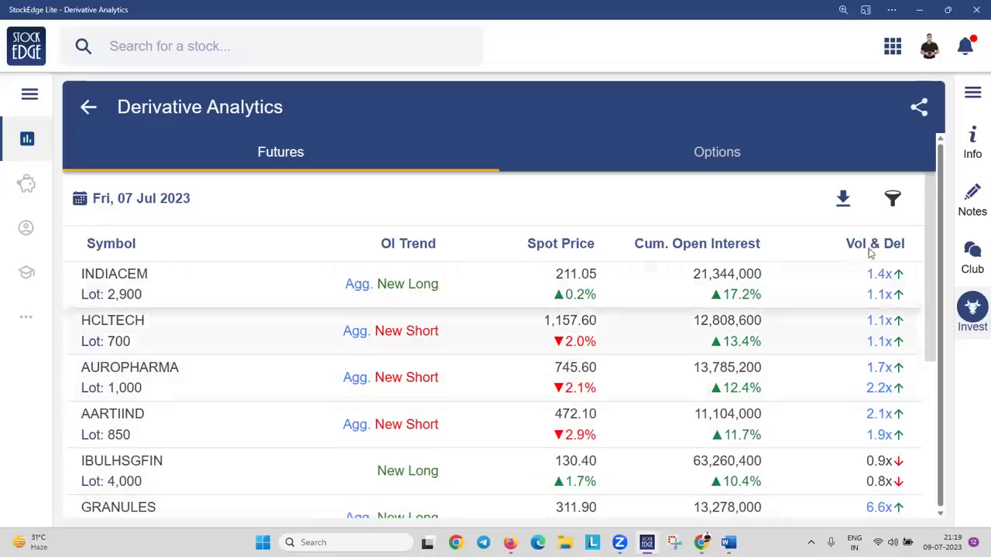
Download the futures Derivative Analytics data for 07 Jul 2023 and open the downloaded file in Excel
click(843, 199)
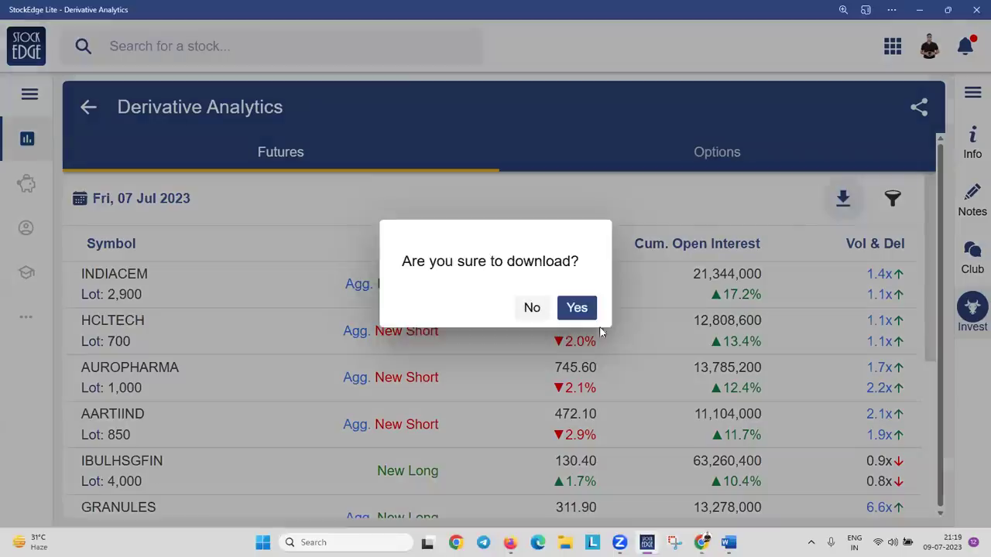
click(587, 314)
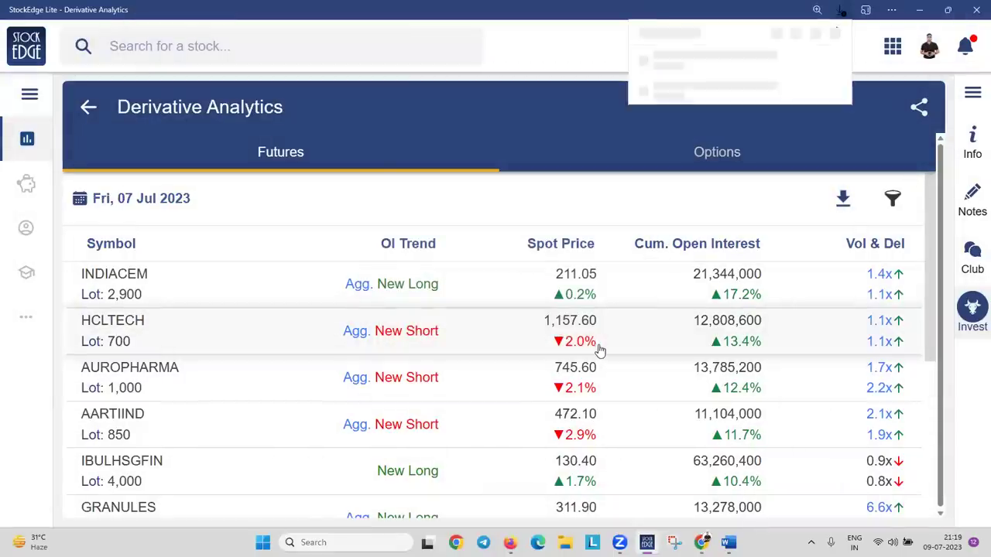
click(686, 77)
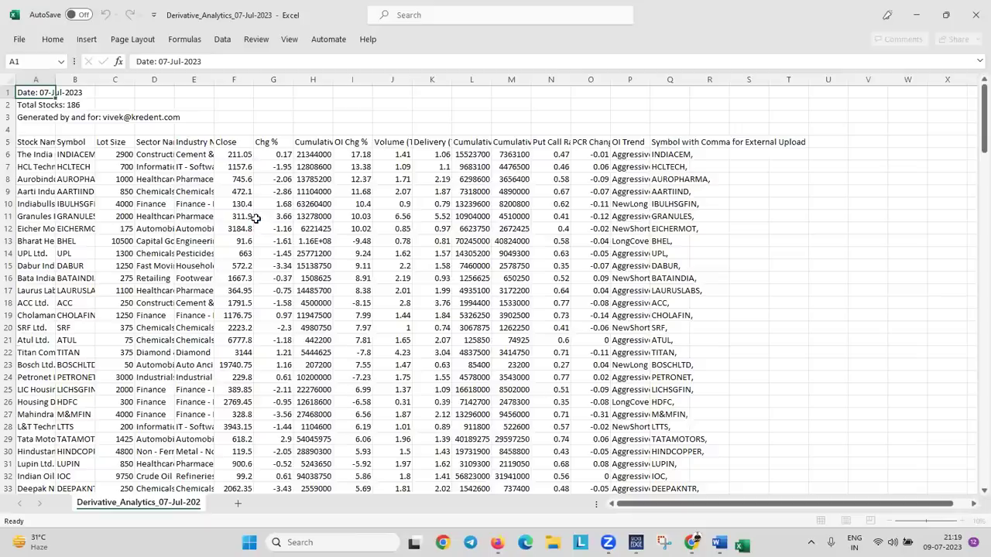
Delete the first four rows above the column headings and enlarge the sheet view
drag(9, 92, 9, 129)
right_click(155, 93)
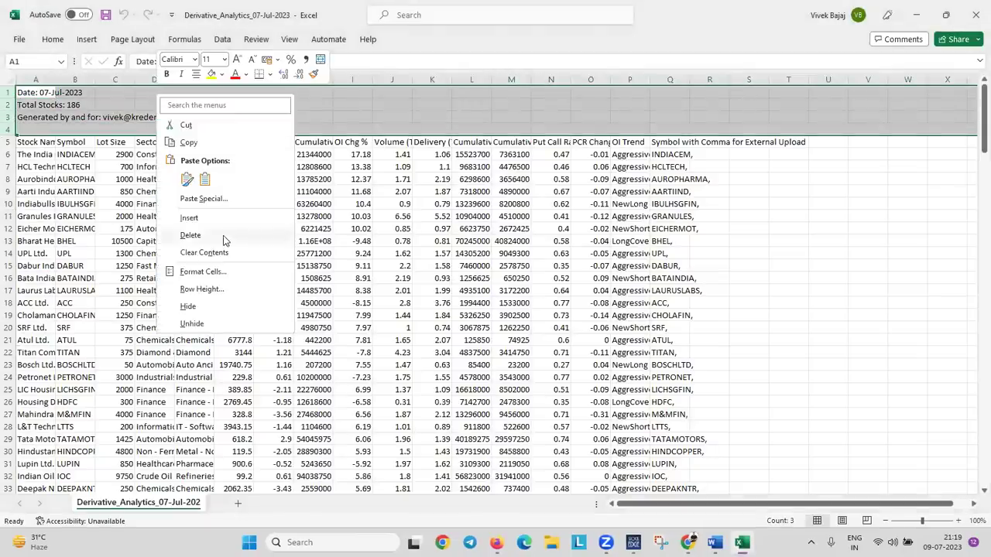
click(224, 237)
scroll(300, 289, up, 6)
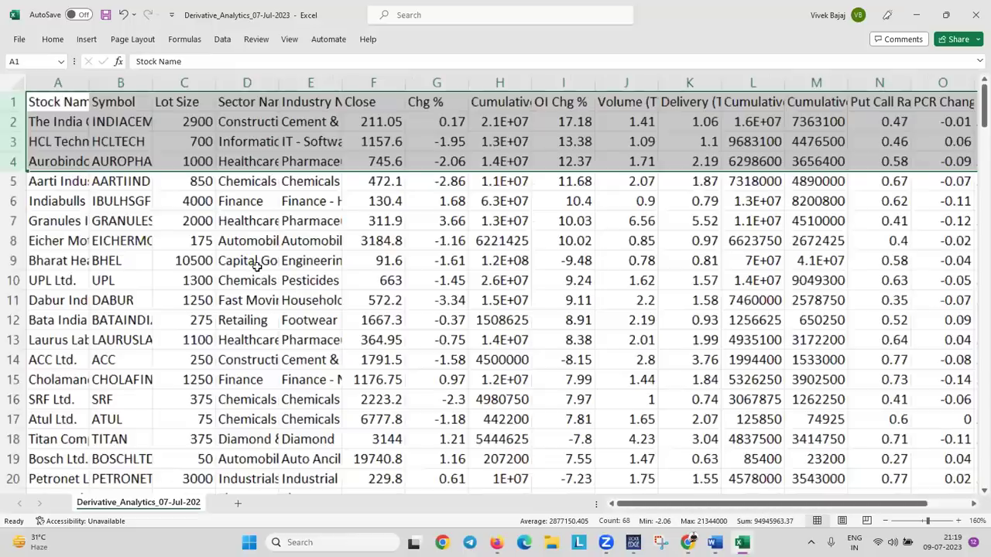
Autofit the width of all columns in the sheet to their contents
click(17, 85)
scroll(170, 78, up, 1)
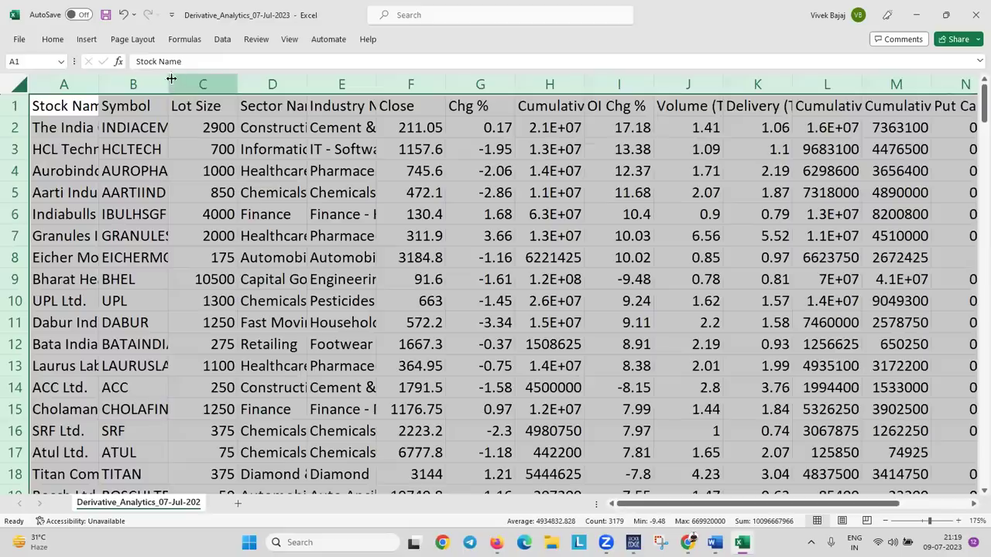
key(alt+h)
key(o)
key(i)
click(467, 211)
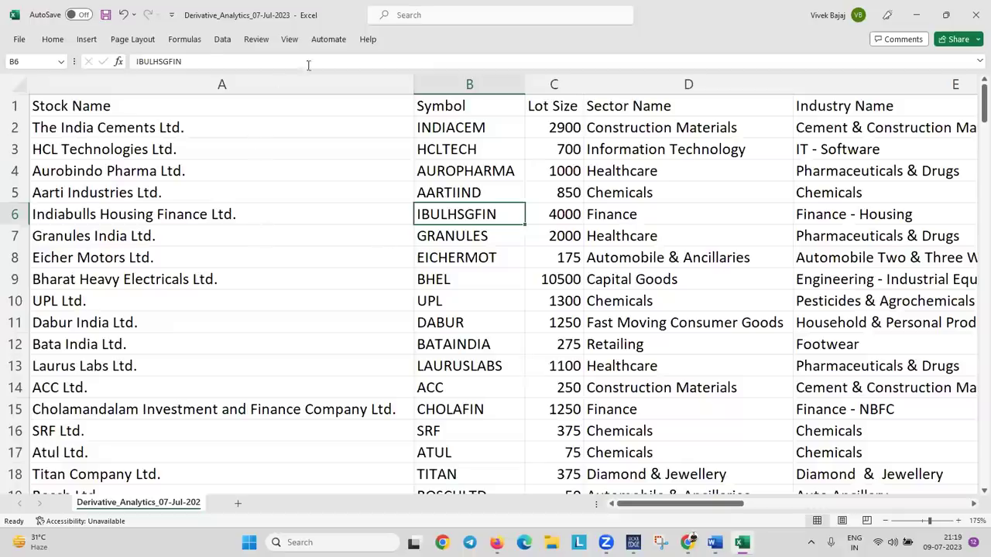
Hide the Stock Name column
click(299, 82)
right_click(300, 81)
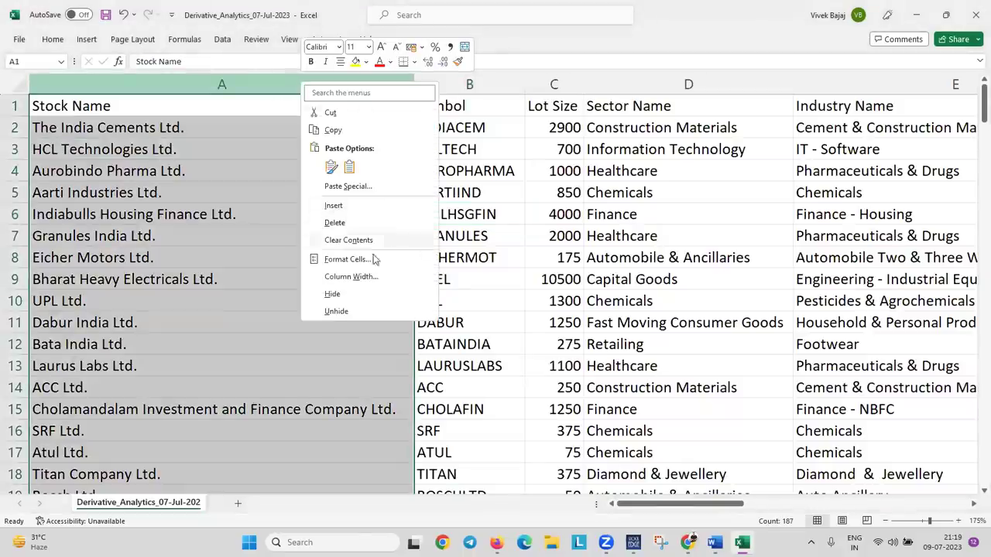
click(360, 294)
click(289, 173)
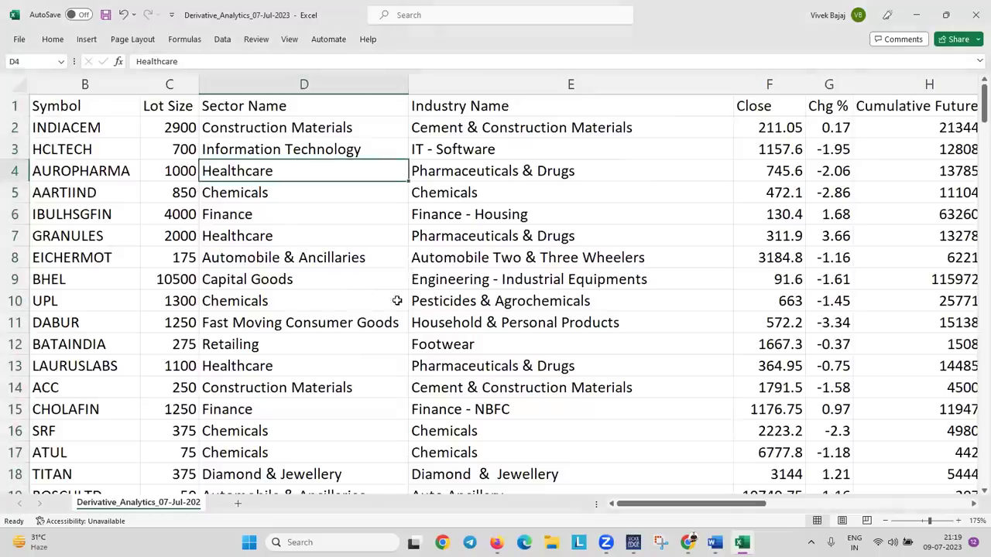
Freeze the sheet's top row with the column headings
key(Left)
key(Left)
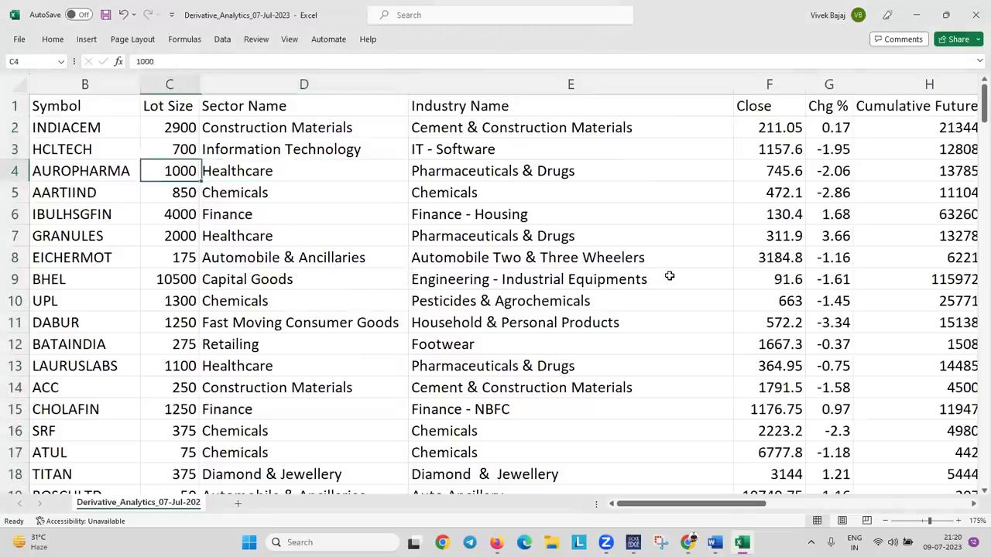
key(Up)
key(Up)
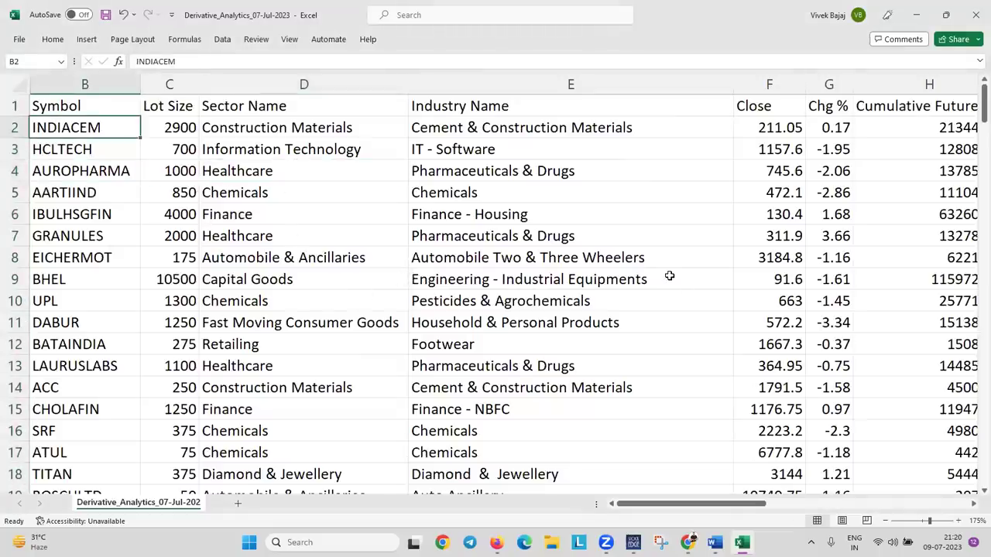
click(289, 40)
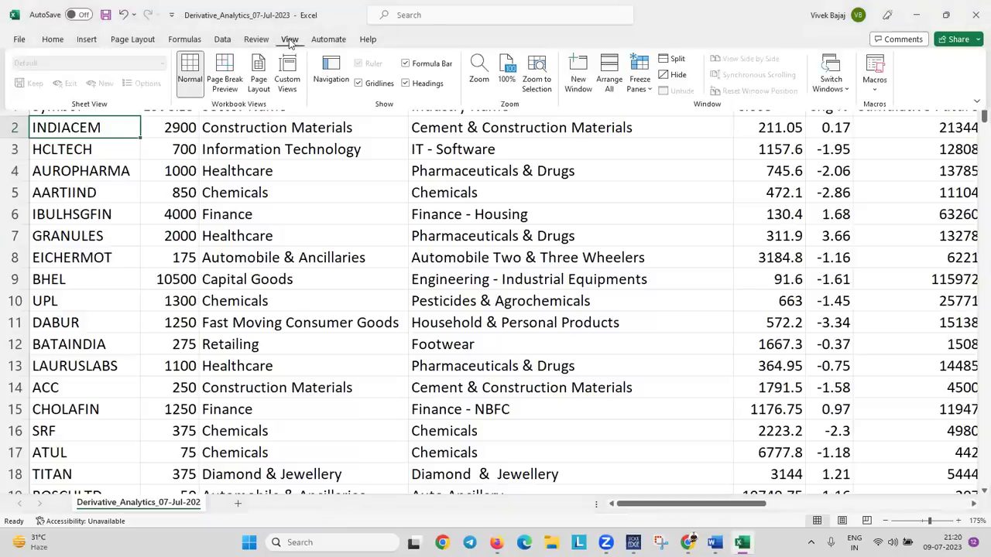
click(641, 85)
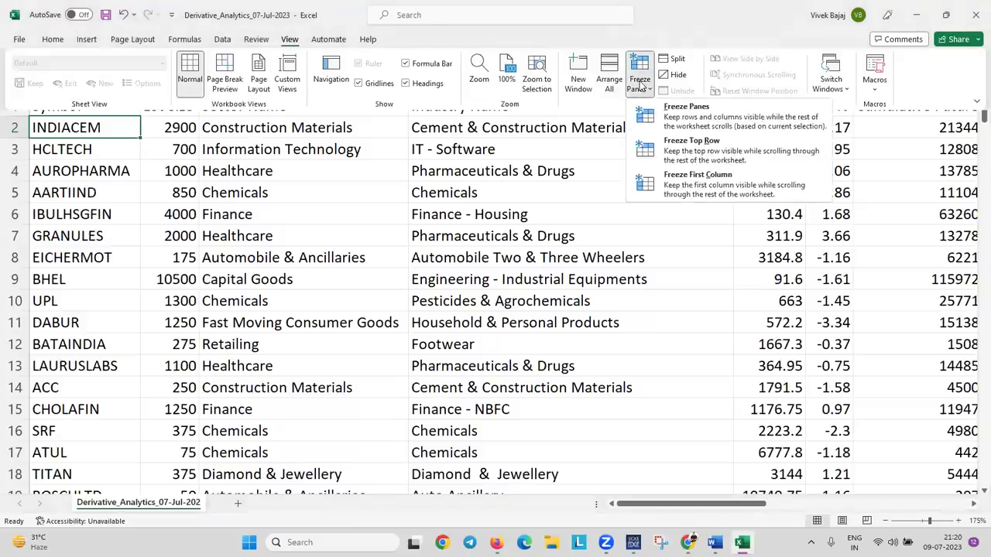
click(714, 152)
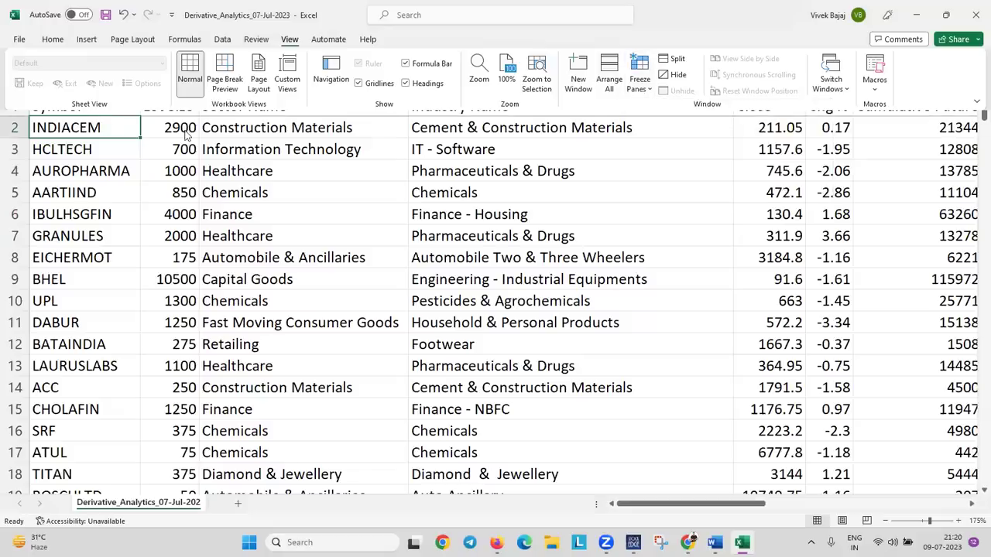
Check the columns from Symbol to Chg % along the first stock row
key(Right)
key(Right)
key(Right)
key(Right)
key(Right)
key(Right)
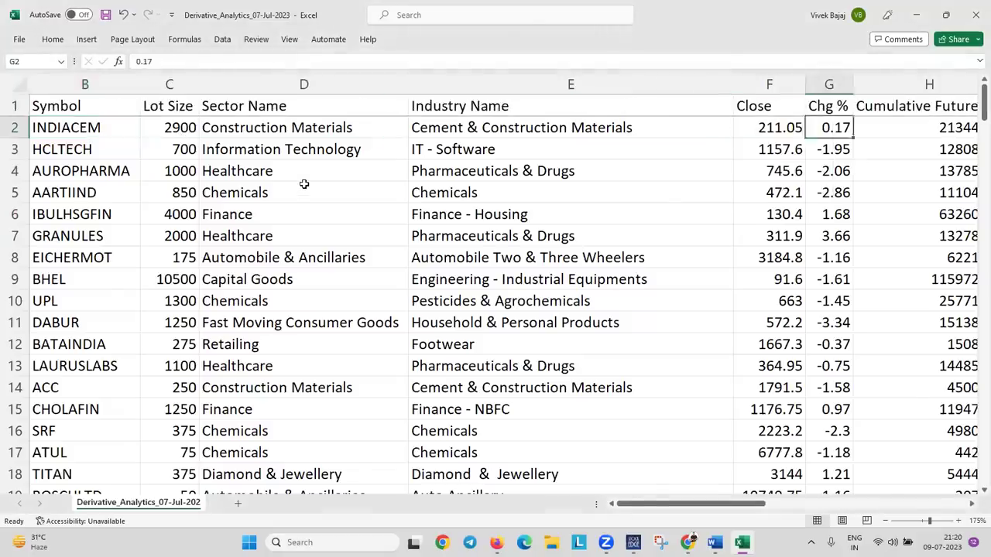
key(Left)
key(Left)
key(Left)
key(Left)
key(Left)
key(Left)
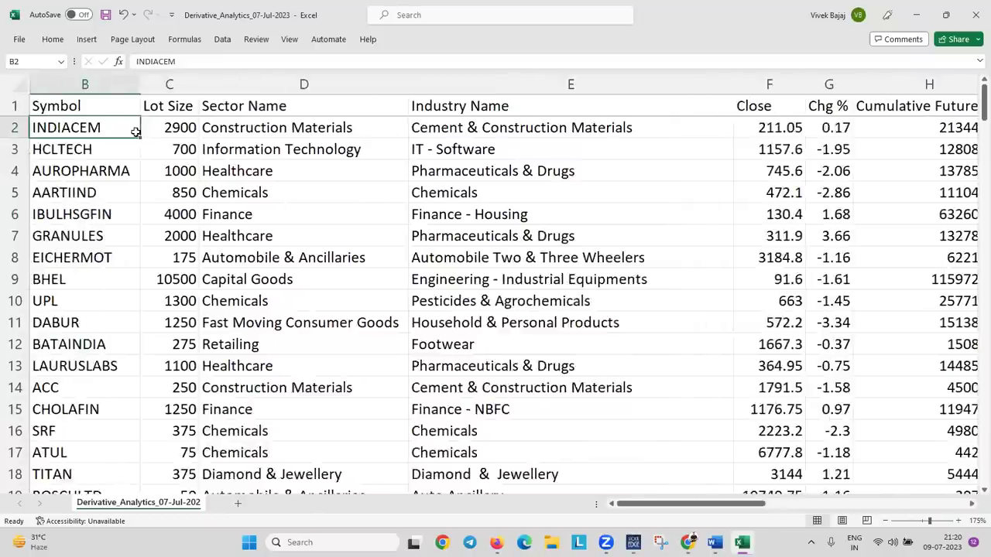
Unfreeze the worksheet's panes
click(256, 39)
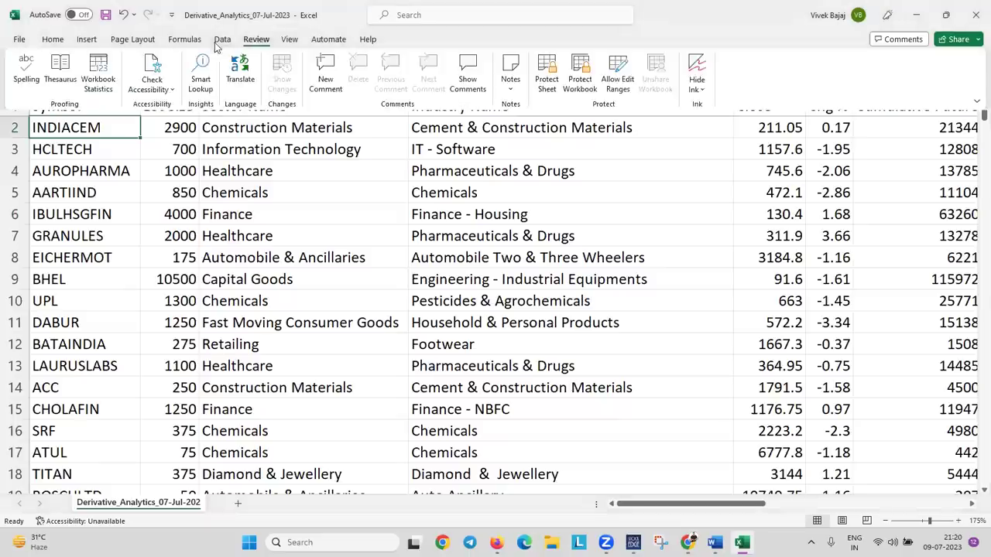
click(288, 39)
click(640, 83)
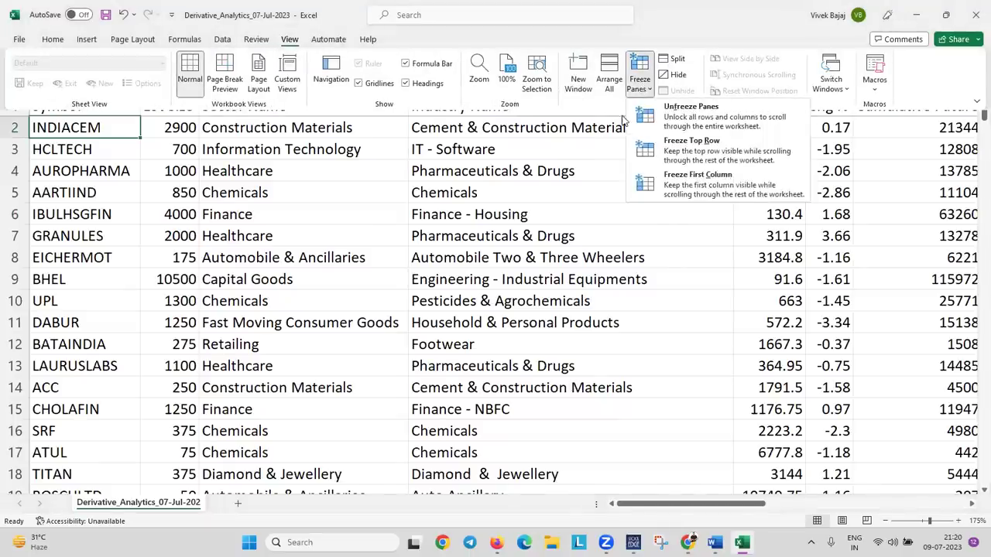
click(664, 112)
Freeze panes at cell C2 to lock the heading row and the Symbol column
click(191, 128)
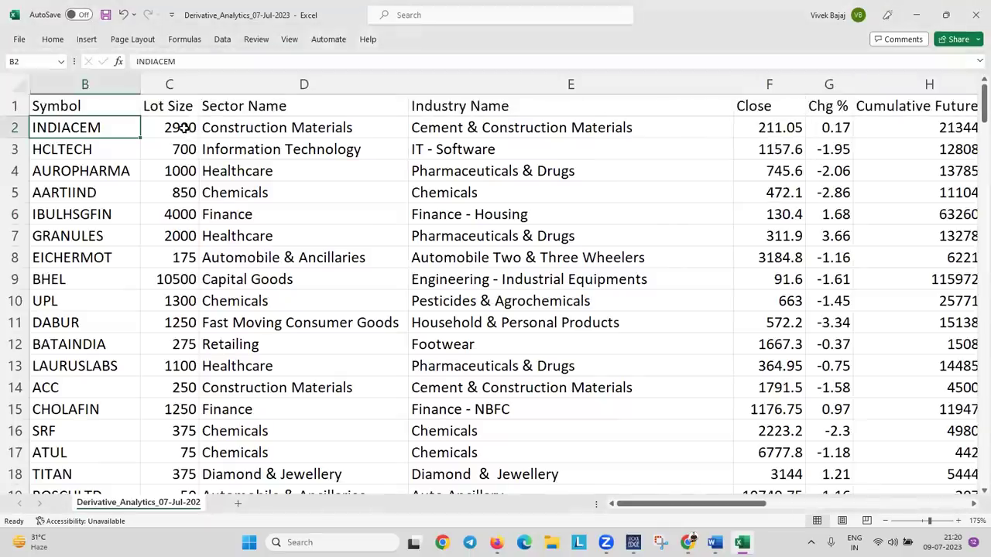
click(255, 41)
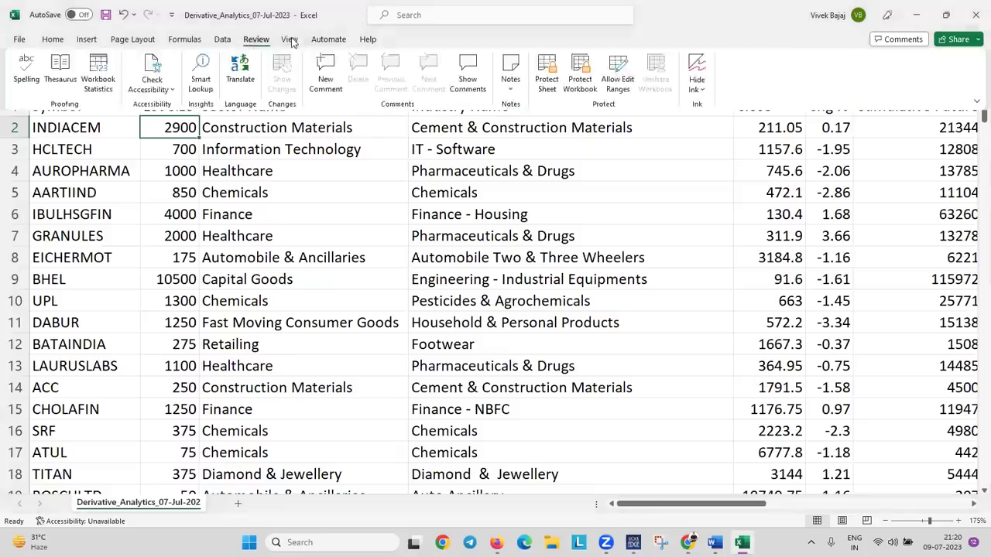
click(289, 39)
click(640, 82)
click(686, 110)
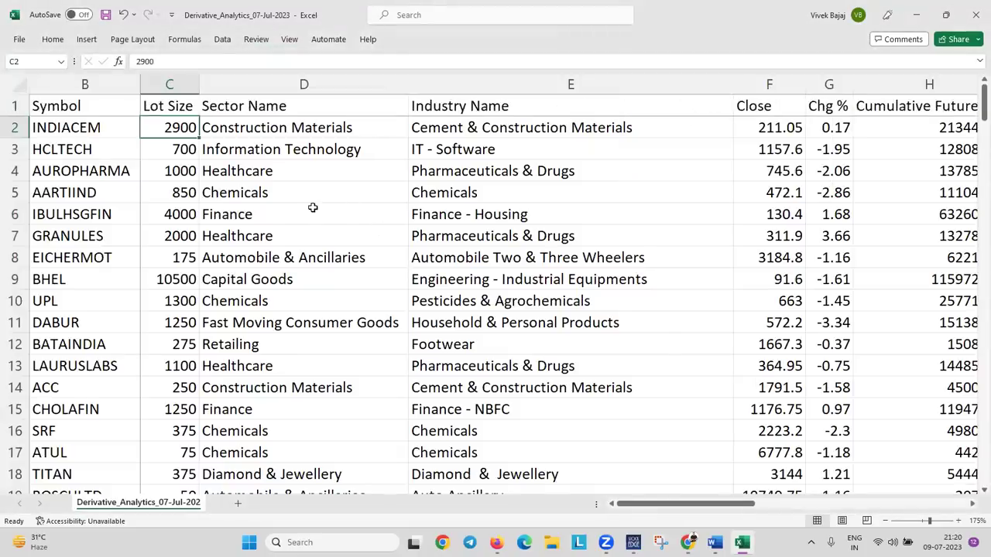
Examine the open interest, volume, delivery, PCR and OI Trend columns across to Symbol with Comma for External Upload
key(Right)
key(Right)
key(Right)
key(Right)
key(Right)
key(Right)
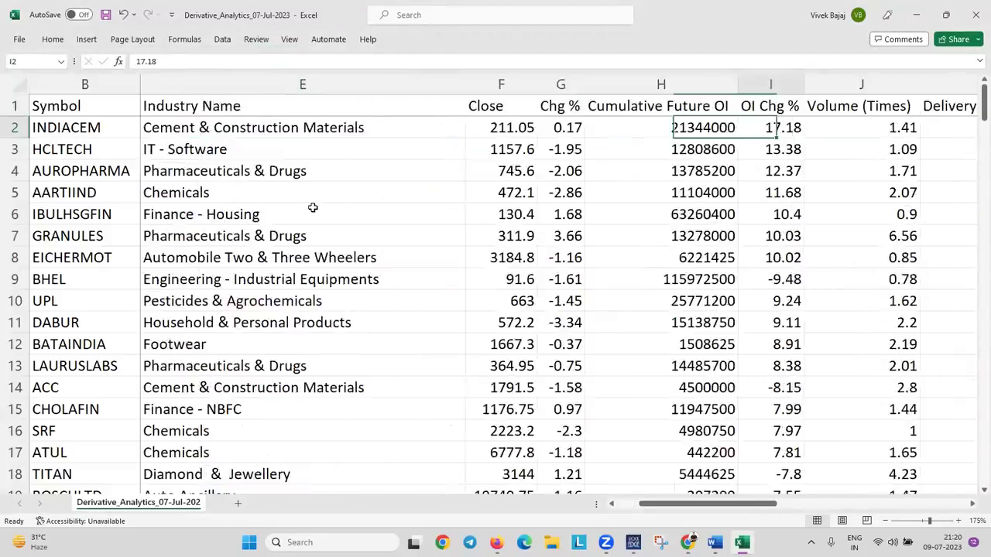
key(Right)
key(Right)
key(Right)
key(Right)
key(Right)
key(Right)
key(Right)
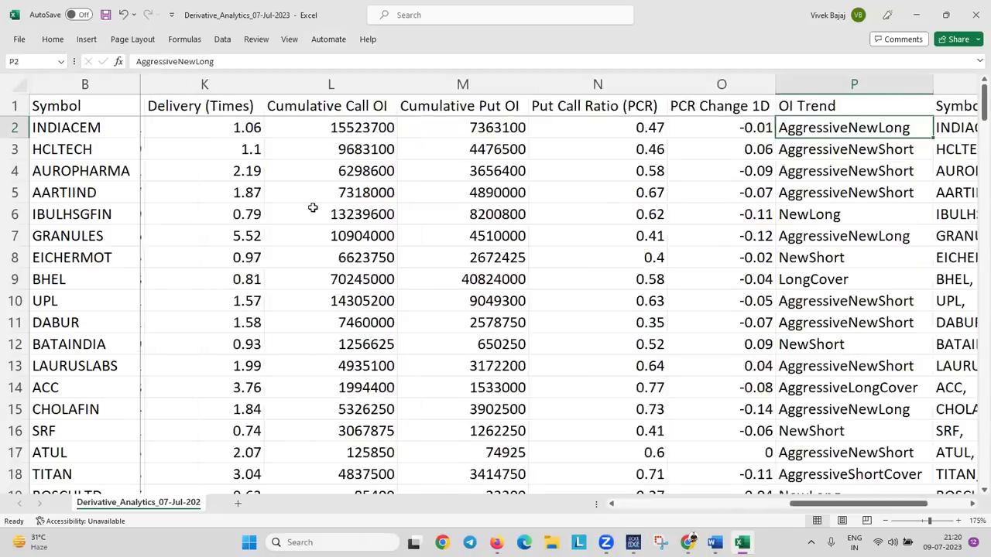
key(Left)
key(Left)
key(Left)
key(Left)
key(Left)
key(Right)
key(Right)
key(Right)
key(Right)
key(Right)
key(Right)
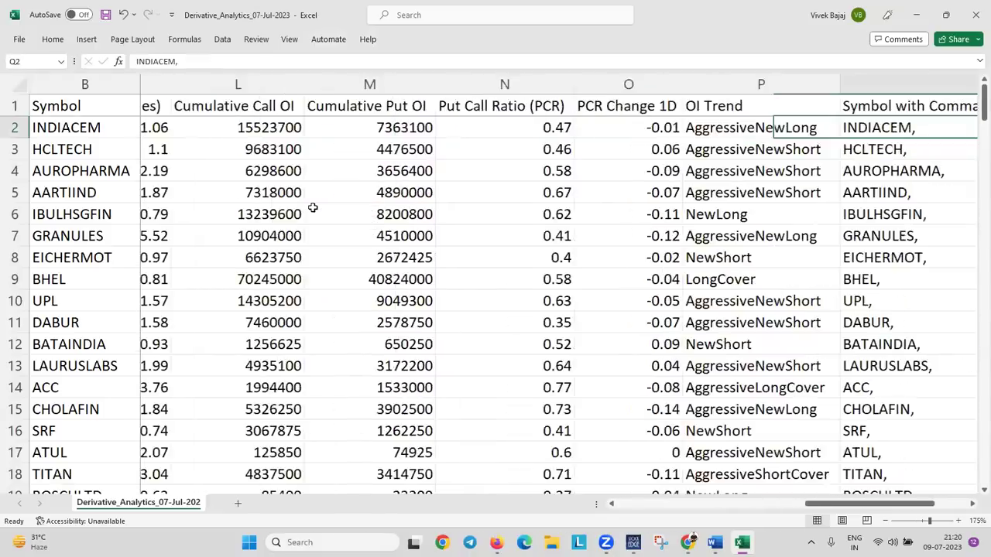
key(Right)
key(Left)
key(Left)
key(Left)
key(Left)
key(Left)
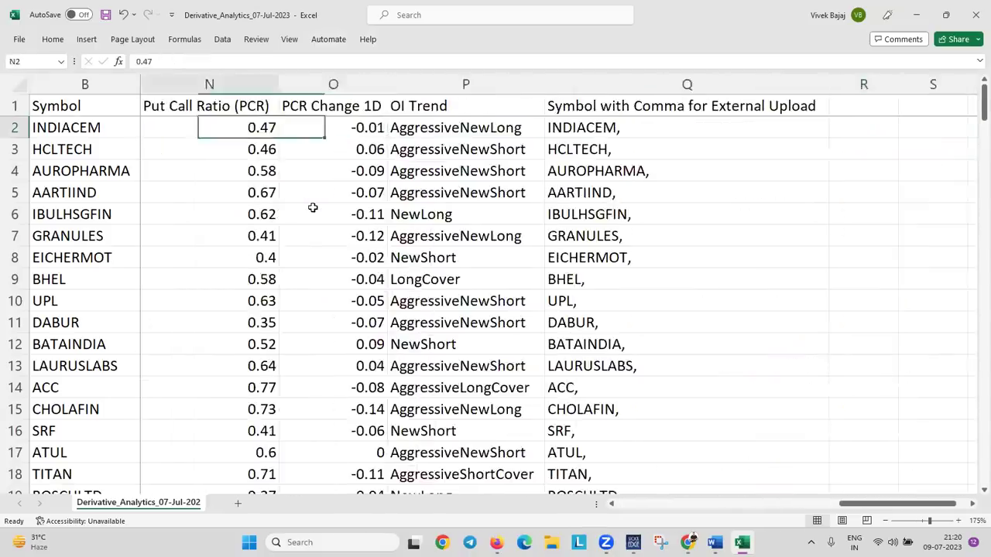
Review the INDIACEM row from the Put Call Ratio (PCR) column back to the Symbol column
key(Right)
key(Left)
key(Left)
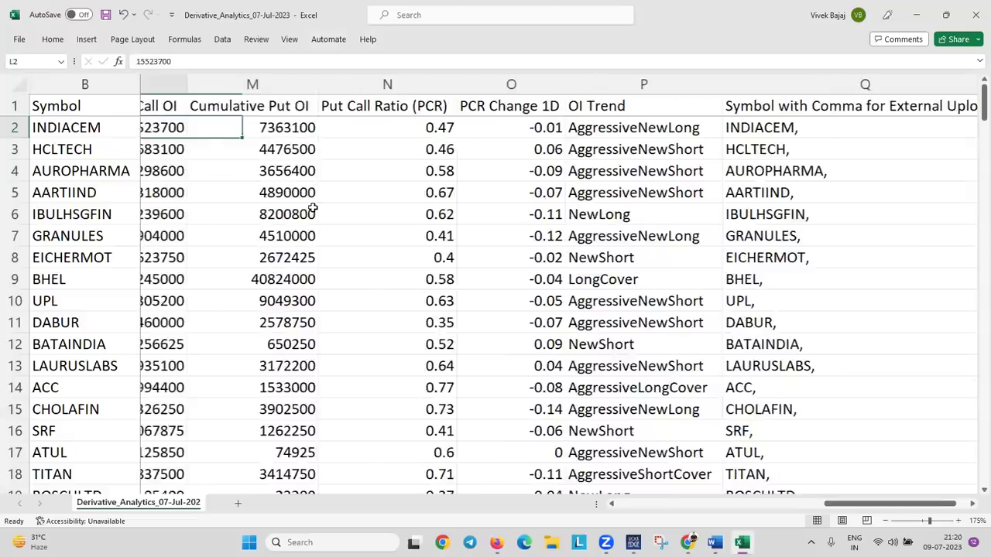
key(Left)
key(Left)
key(Left)
key(Left)
key(Left)
key(Left)
key(Left)
key(Left)
key(Left)
key(Left)
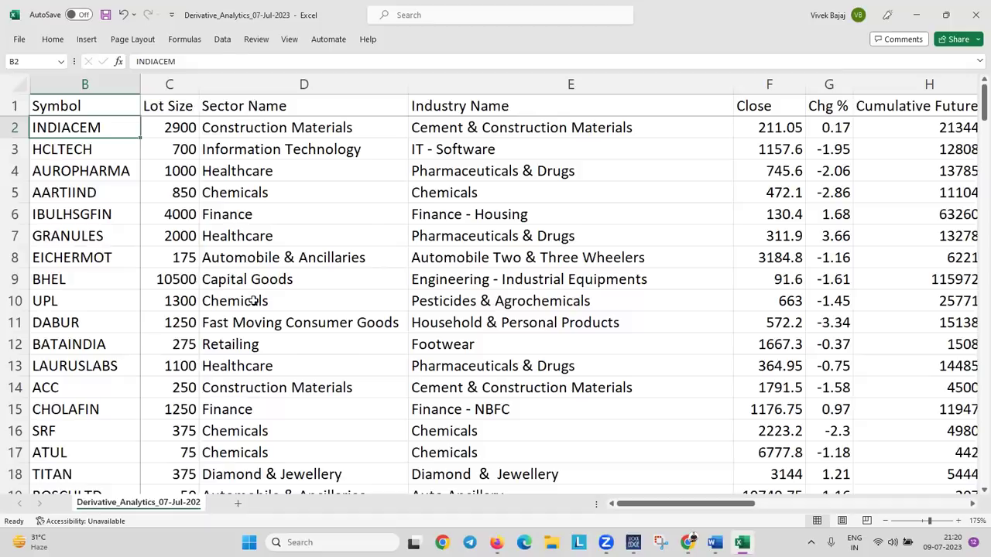
Check the sector, industry, close and change columns from Symbol to Cumulative Future OI and back
key(Right)
key(Right)
key(Right)
key(Right)
key(Right)
key(Right)
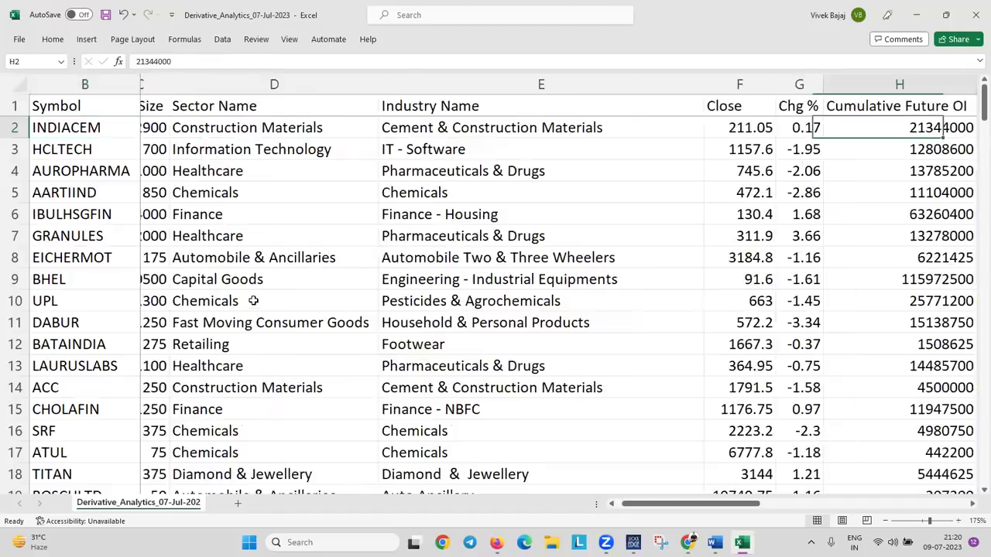
key(Right)
key(Left)
key(Left)
key(Left)
key(Left)
key(Left)
key(Left)
key(Left)
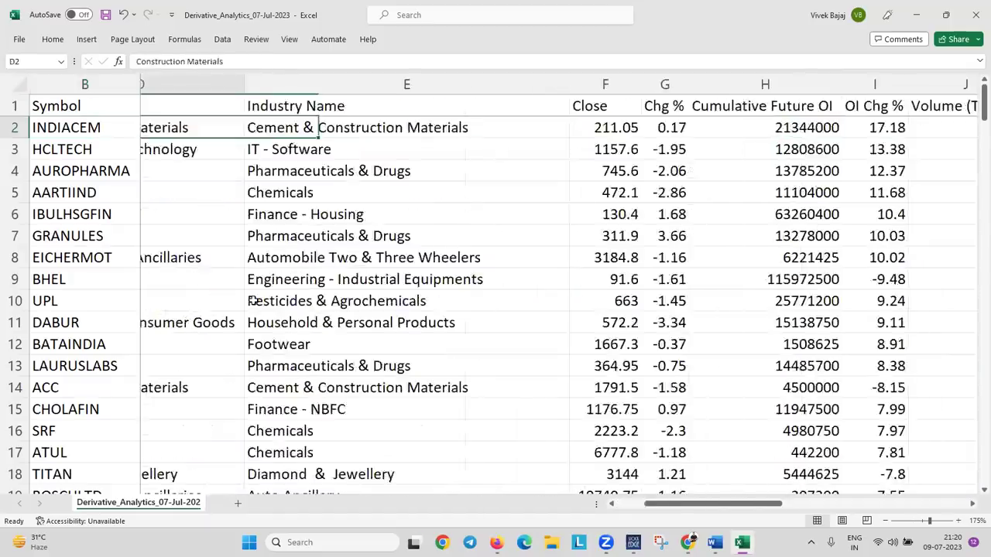
Examine the remaining columns of the first stock row, from OI Chg % across to Symbol with Comma for External Upload
key(Right)
key(Right)
key(Right)
key(Right)
key(Right)
key(Right)
key(Right)
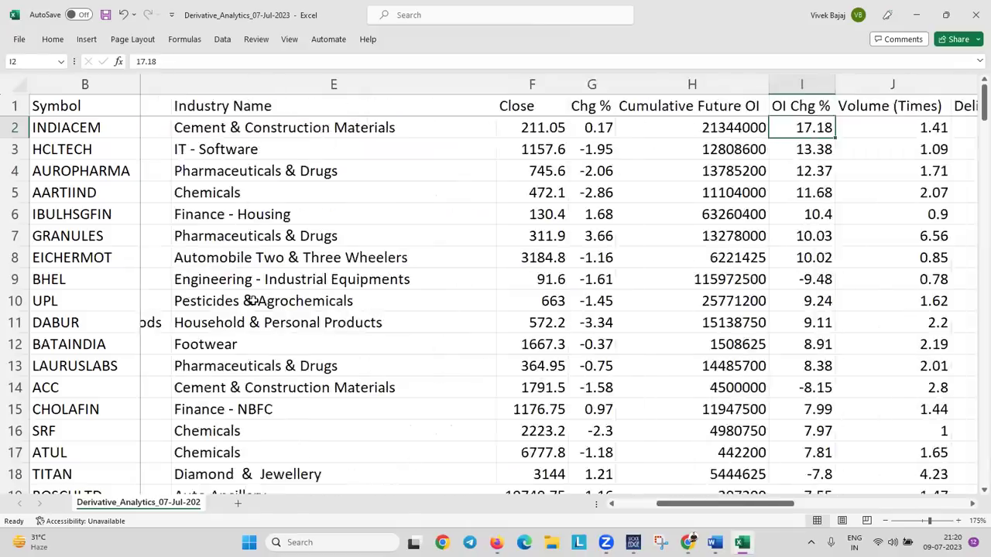
key(Right)
key(Right)
key(Right)
key(Right)
key(Right)
key(Right)
key(Right)
key(Right)
key(Right)
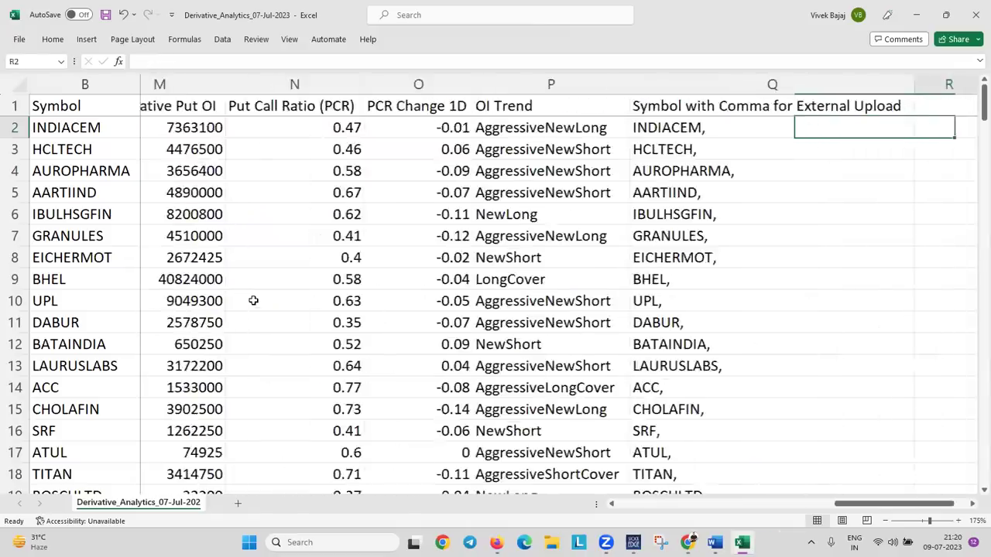
Sort the whole data table by OI Trend on cell values, A to Z, treating the first row as headers
key(Left)
key(Left)
key(ctrl+a)
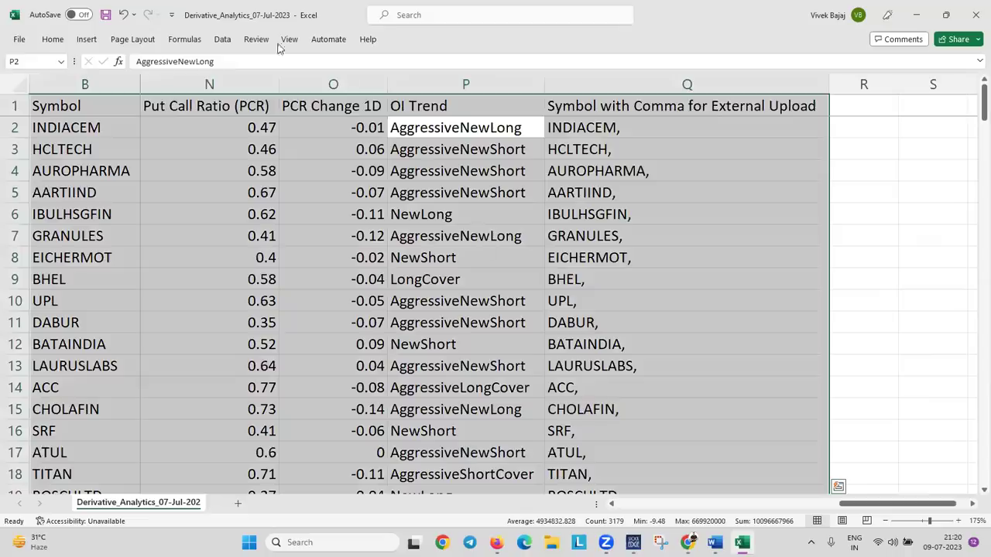
click(224, 39)
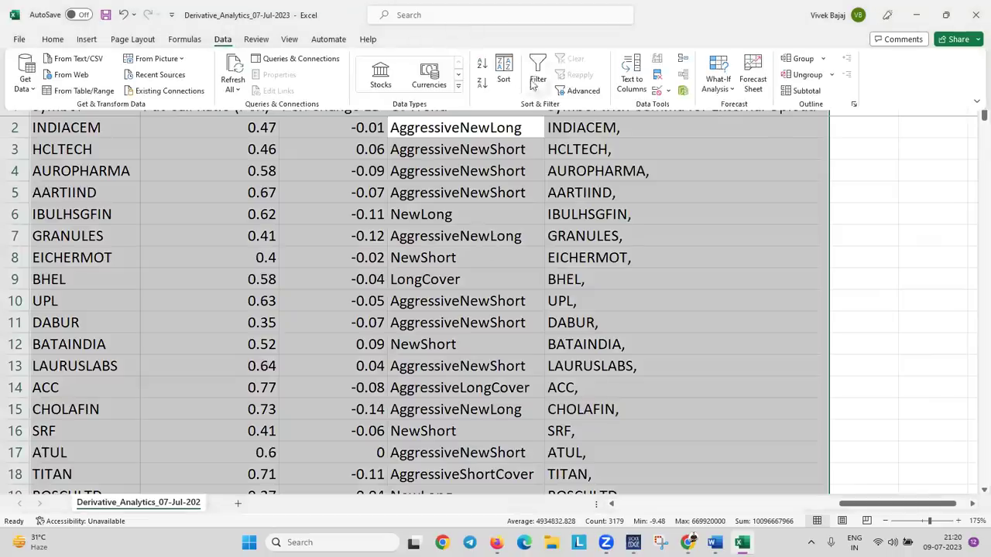
click(504, 73)
click(250, 278)
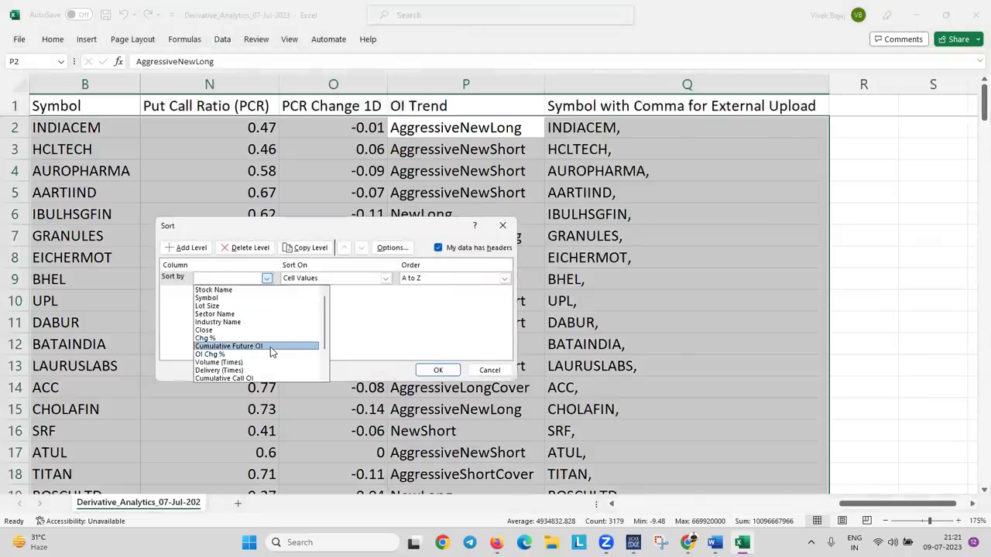
scroll(267, 356, down, 2)
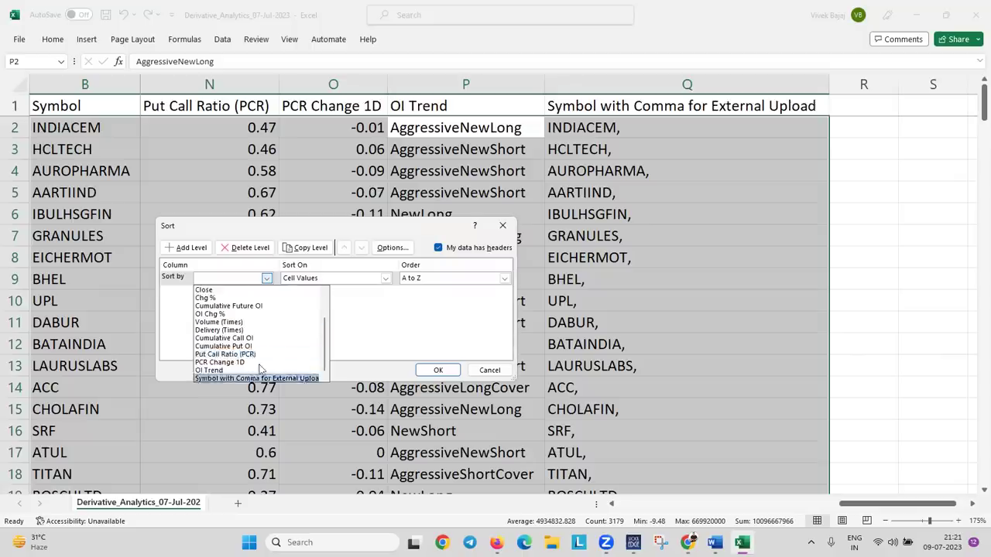
click(263, 371)
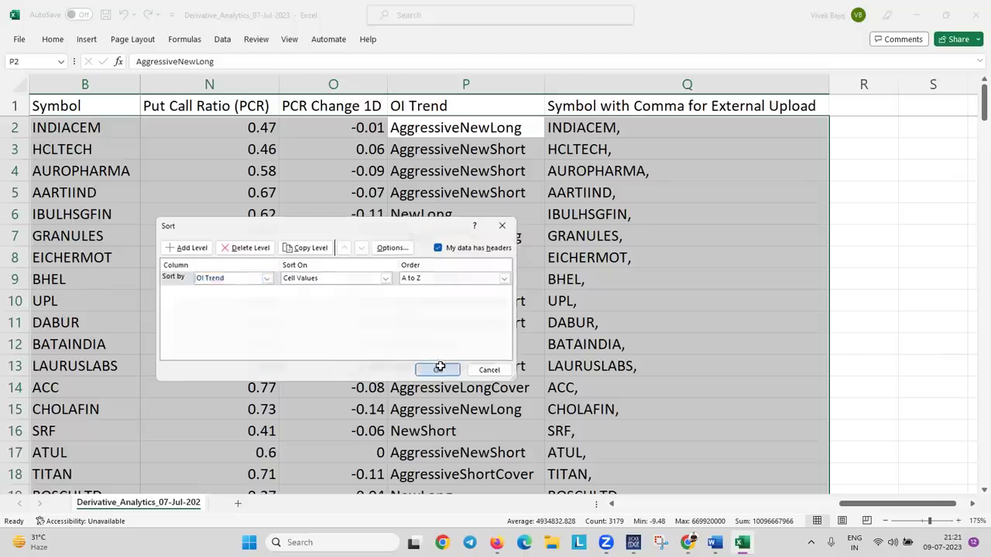
click(438, 370)
Look through the sorted OI Trend column to see where AggressiveLongCover changes to AggressiveNewLong
click(480, 129)
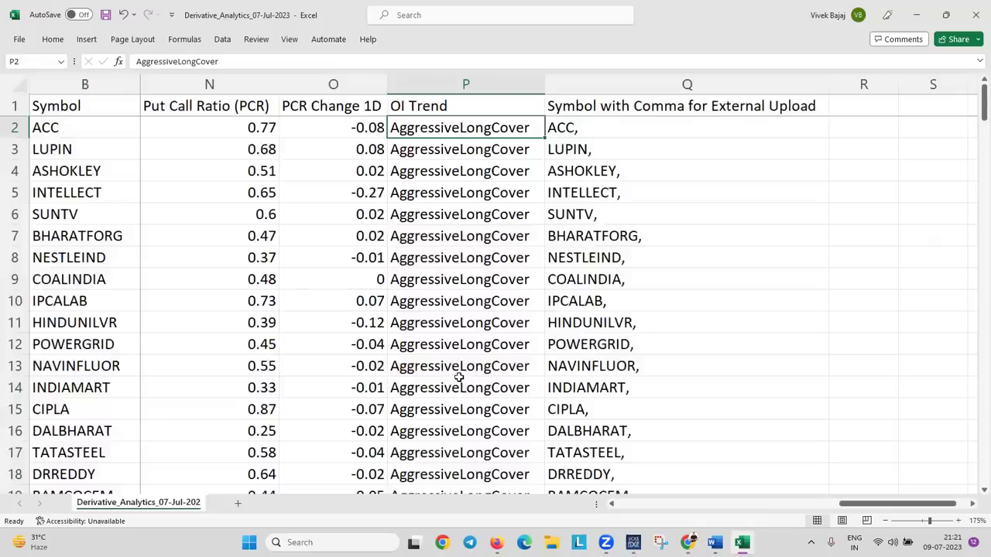
scroll(459, 377, down, 5)
click(471, 283)
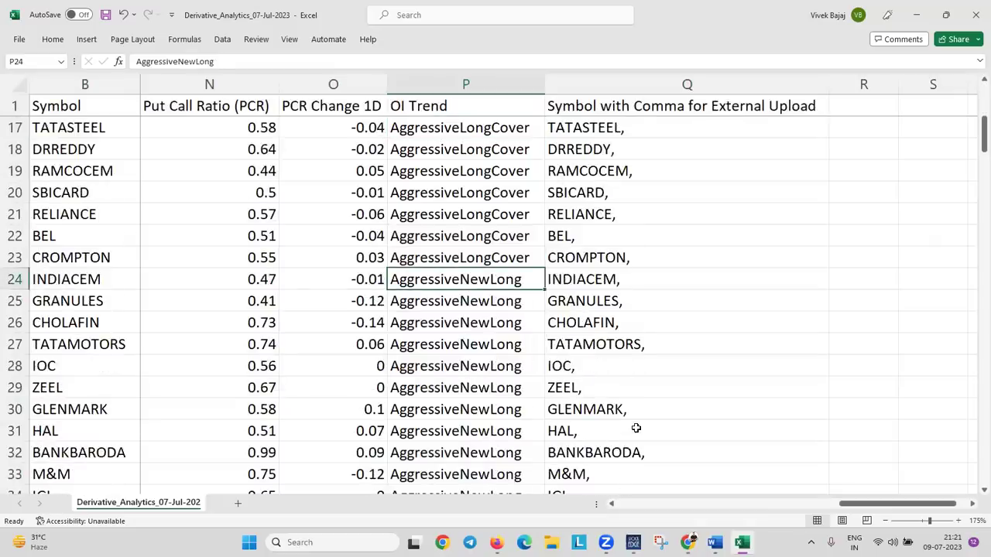
scroll(447, 404, down, 1)
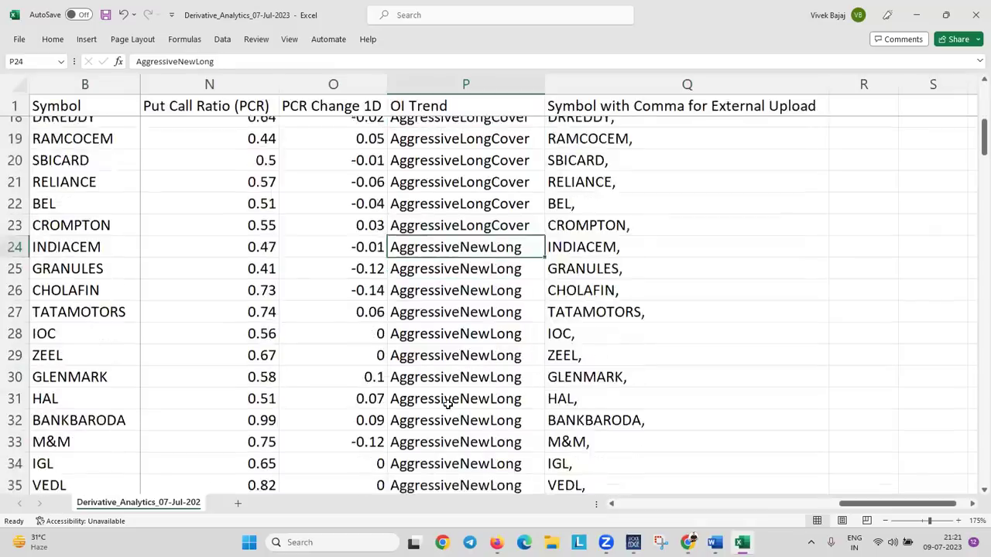
scroll(447, 402, up, 1)
scroll(460, 380, up, 5)
Re-sort the table by OI Trend A to Z, adding a second level on OI Chg % from largest to smallest
click(220, 199)
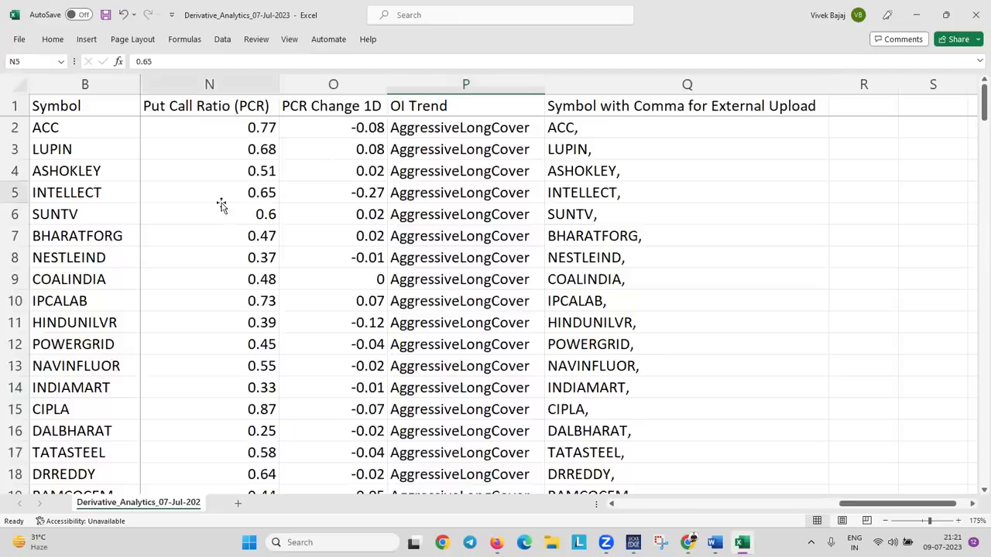
key(ctrl+a)
click(226, 40)
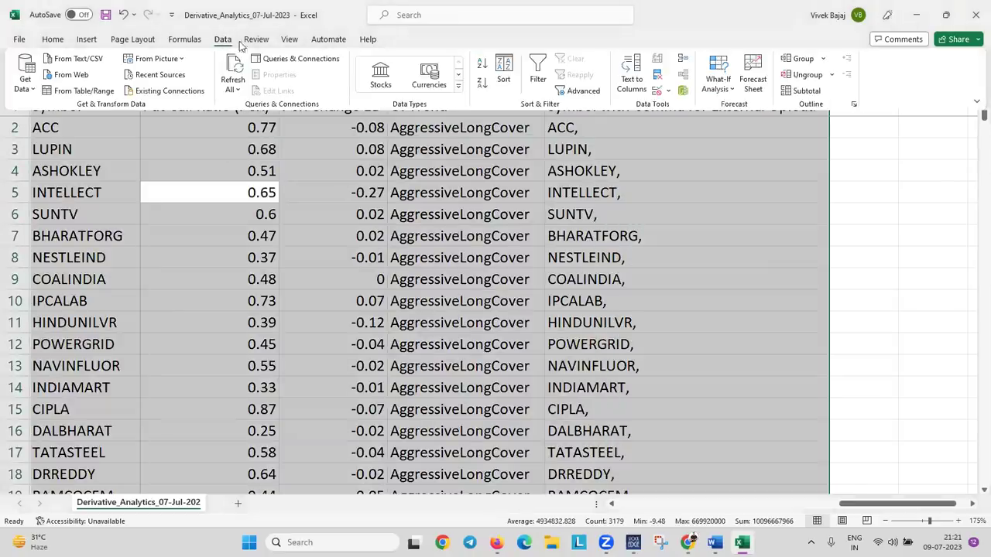
click(507, 74)
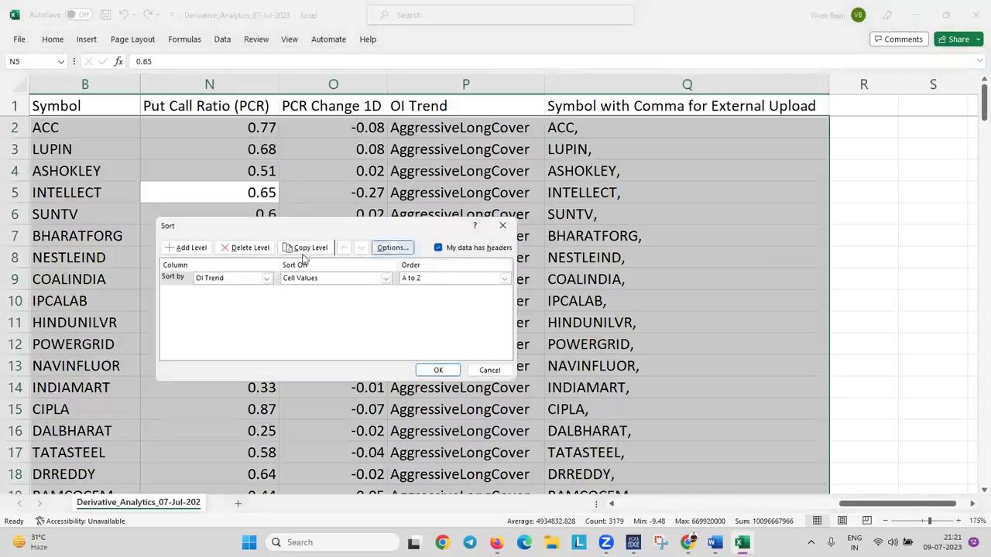
click(188, 248)
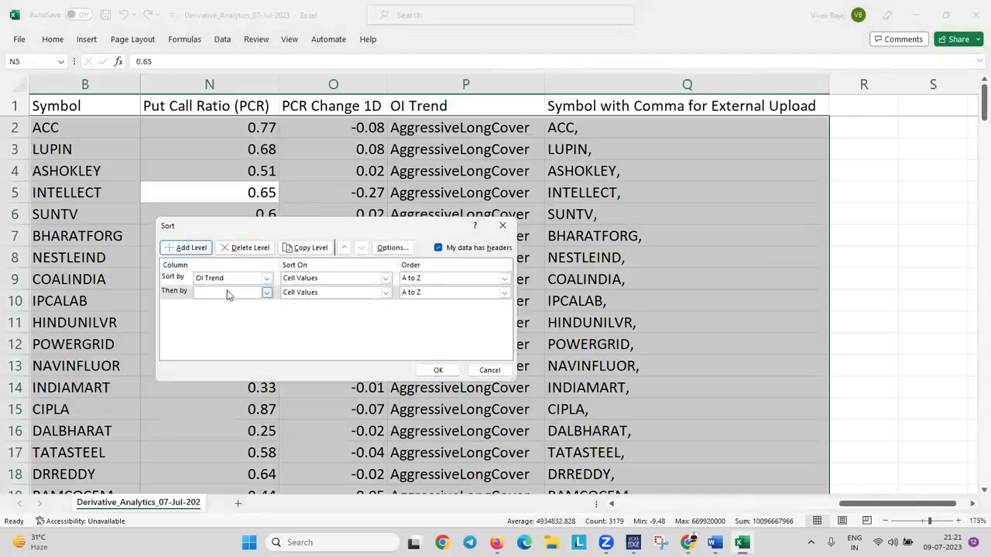
click(229, 294)
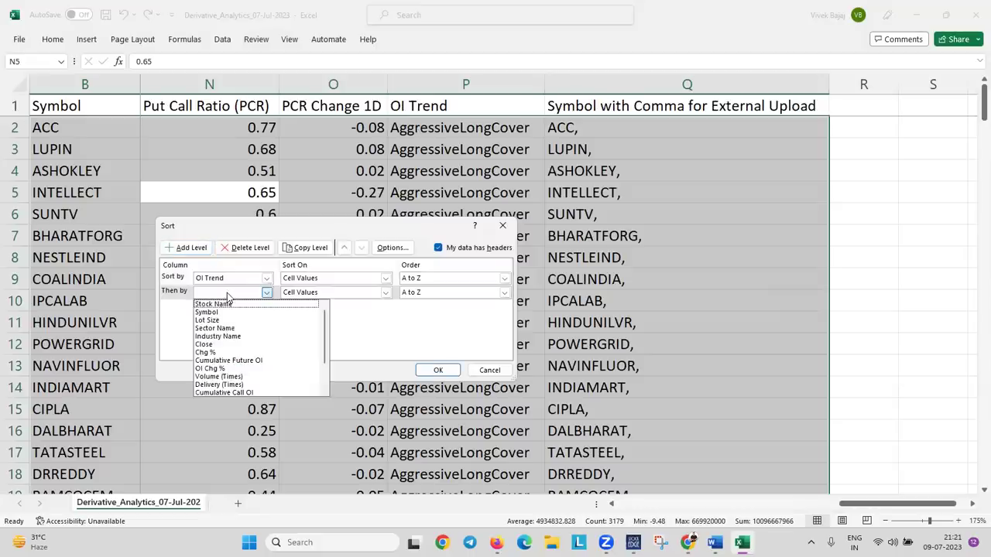
click(236, 370)
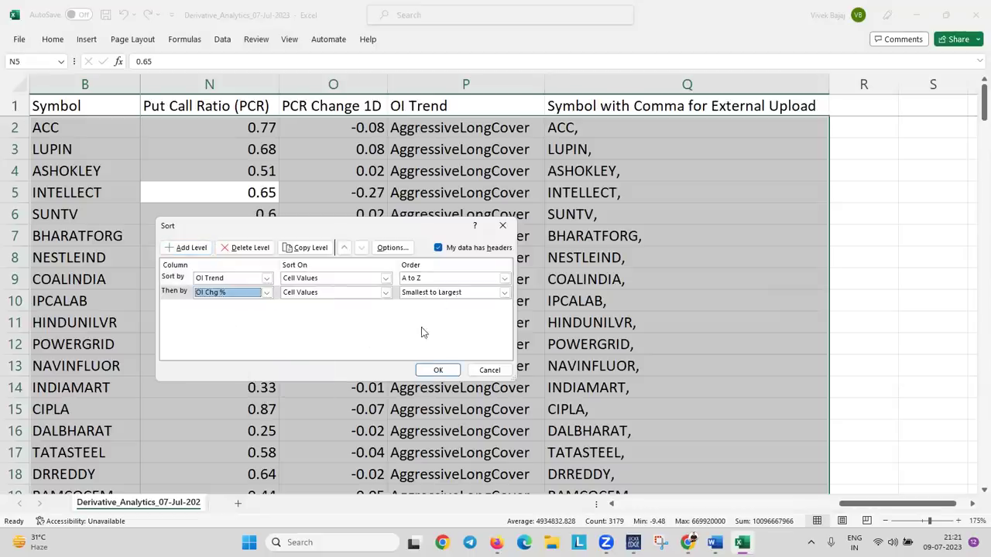
click(455, 293)
click(453, 307)
click(438, 370)
Locate the start of the AggressiveNewLong group and examine the order of its OI Chg % values
drag(459, 150, 465, 204)
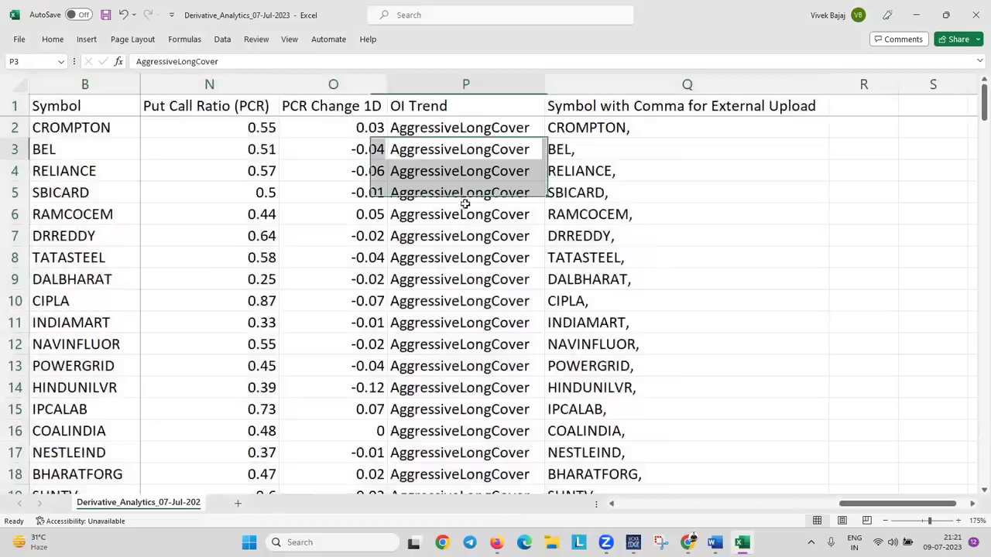
click(466, 158)
scroll(496, 401, down, 4)
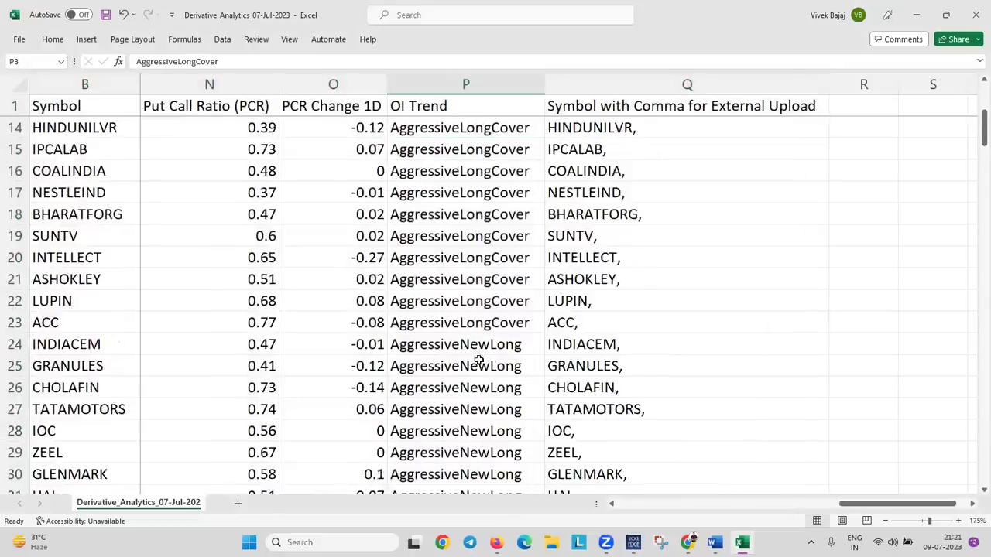
scroll(473, 325, down, 2)
click(482, 219)
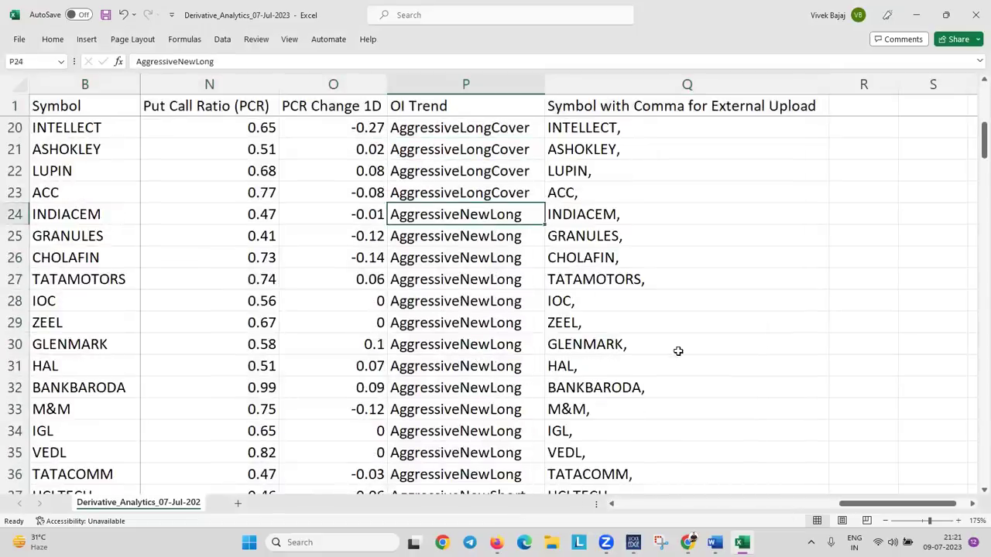
key(Left)
key(Left)
key(Left)
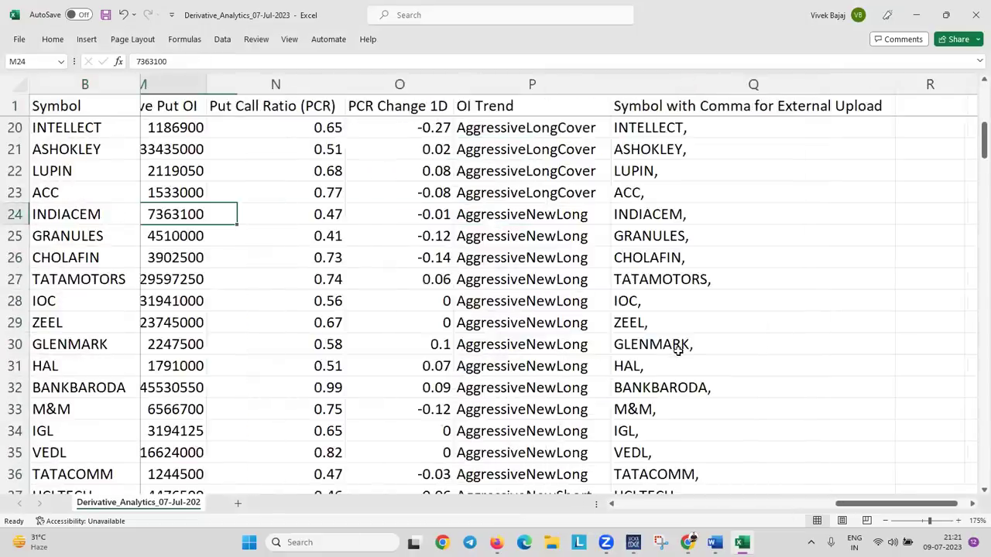
key(Left)
key(Left)
key(Left)
key(Left)
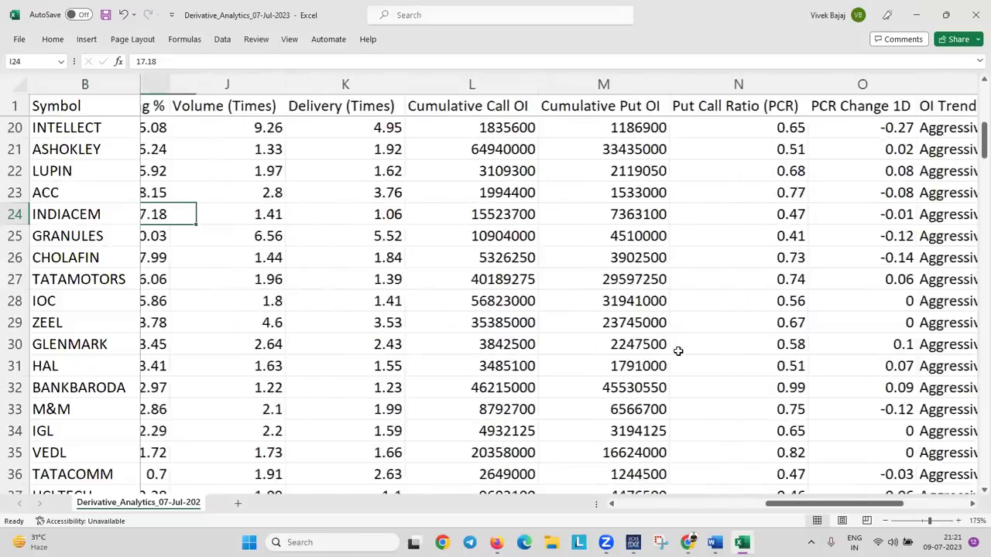
key(Left)
Check the volume, delivery, call and put OI and PCR columns of the first AggressiveNewLong stock, ending at OI Trend
key(Right)
key(Right)
key(Right)
key(Right)
key(Right)
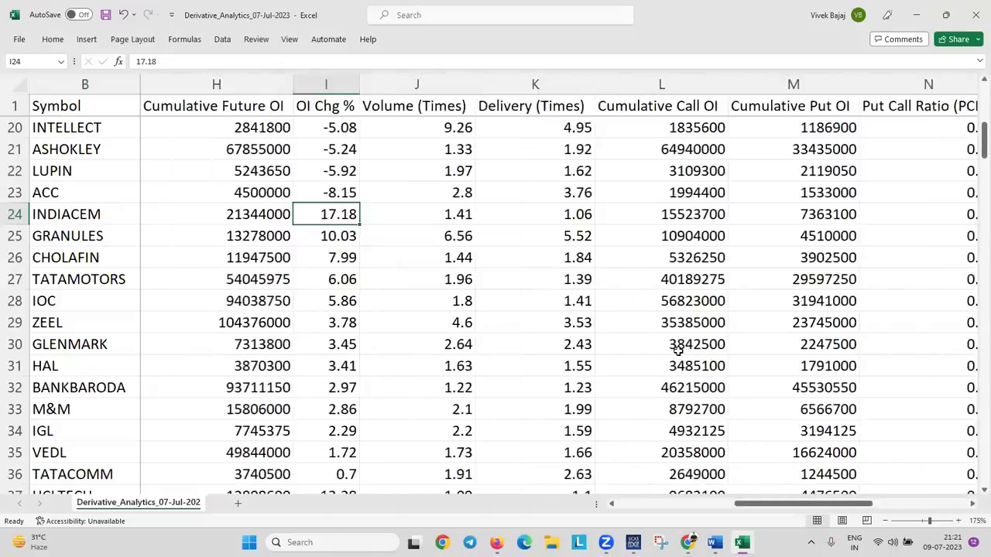
key(Right)
key(Right)
key(Right)
key(Right)
key(Right)
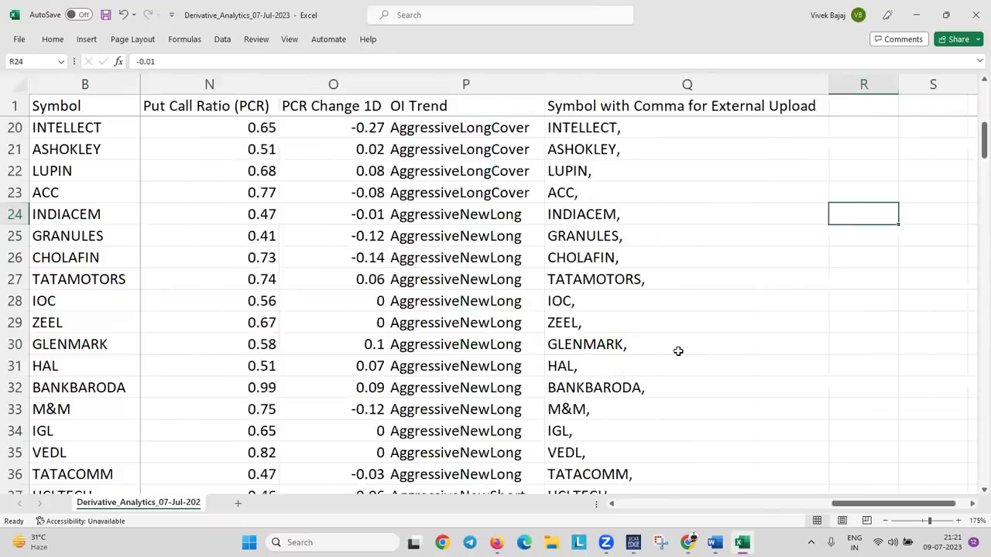
key(Left)
key(Left)
key(Left)
key(Right)
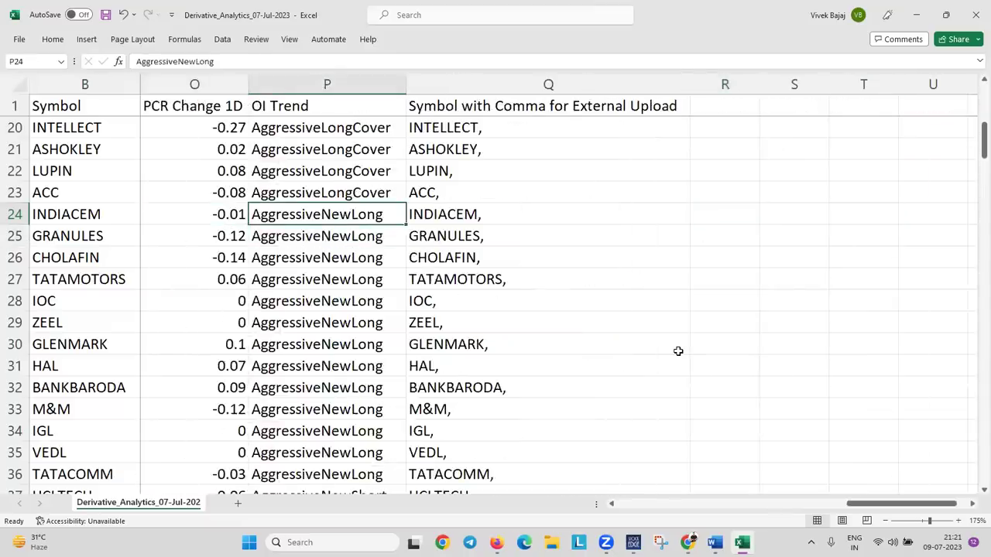
Insert a PivotTable based on the derivative analytics data on a new worksheet
click(166, 221)
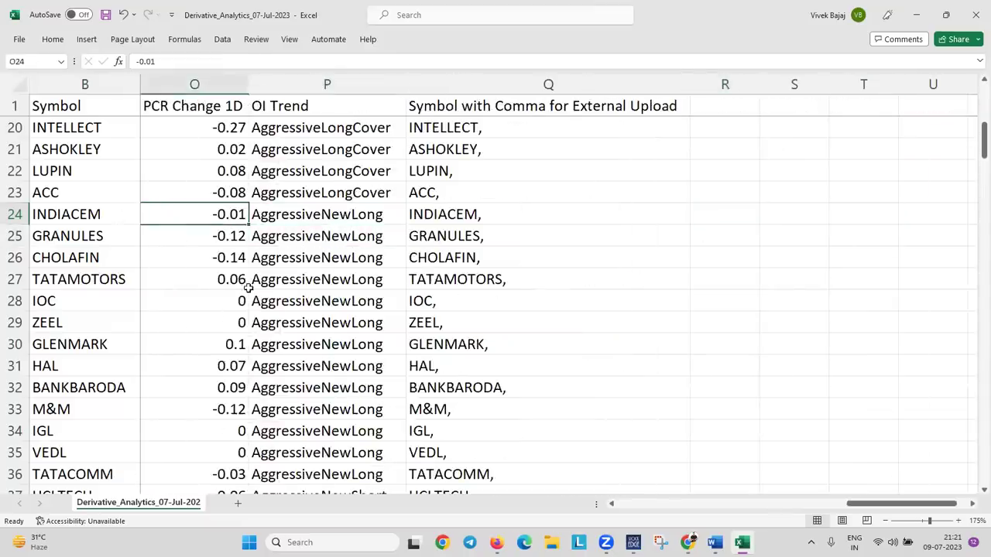
click(87, 39)
click(28, 65)
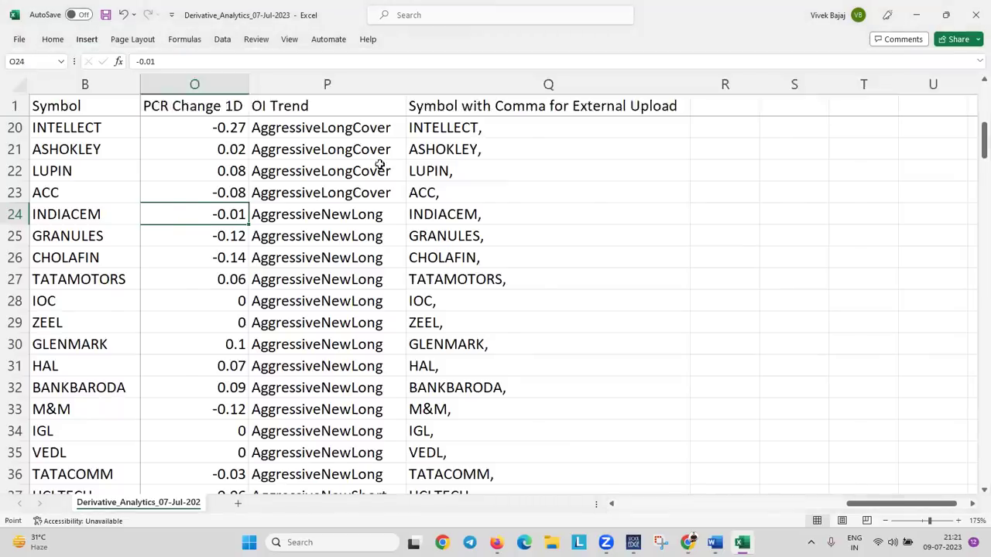
click(379, 366)
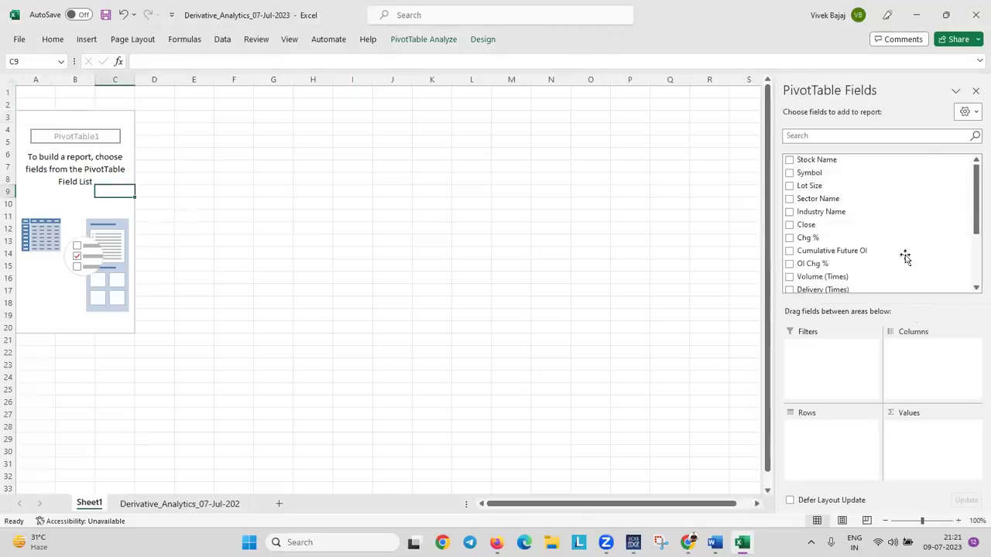
Set OI Trend as the PivotTable's filter field and Symbol as its row field
scroll(853, 283, down, 3)
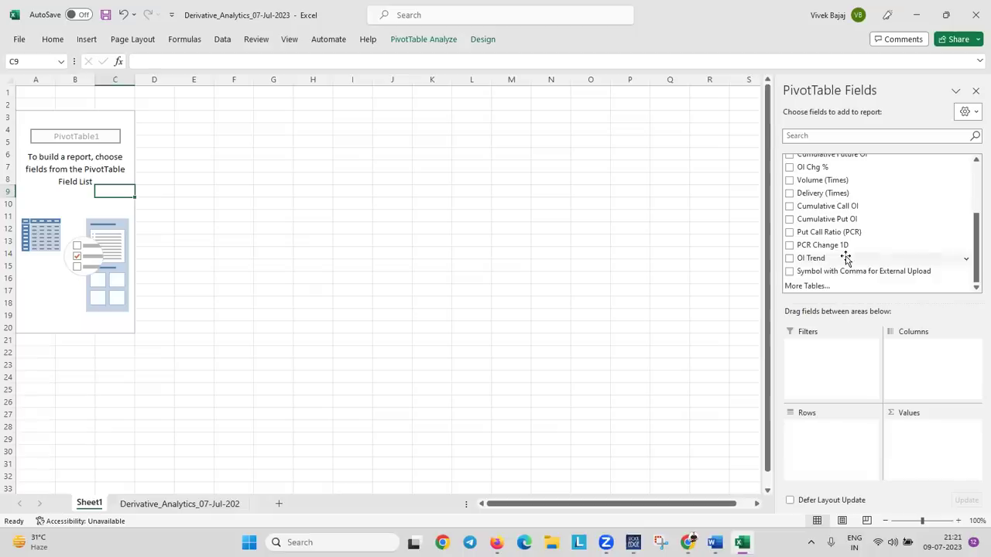
drag(845, 258, 849, 377)
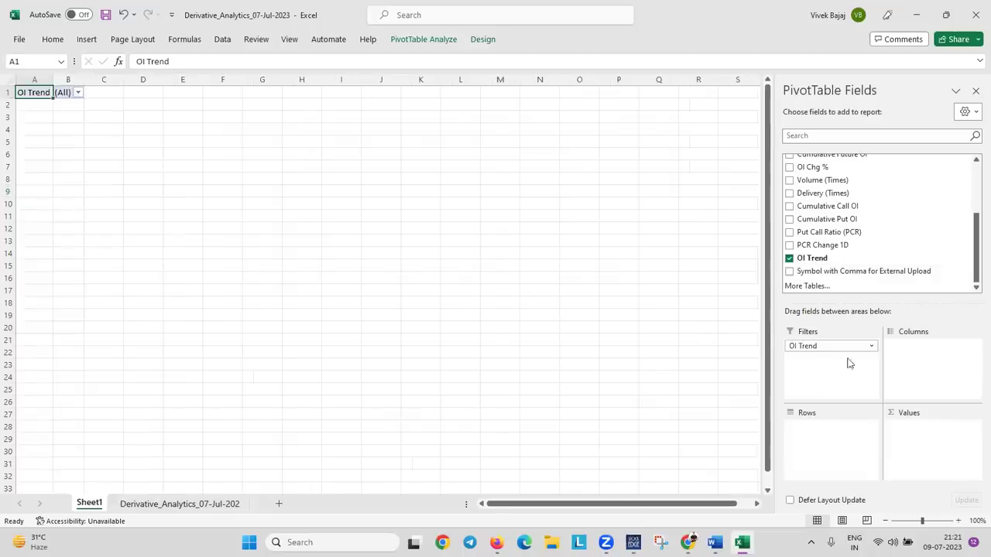
scroll(882, 267, up, 3)
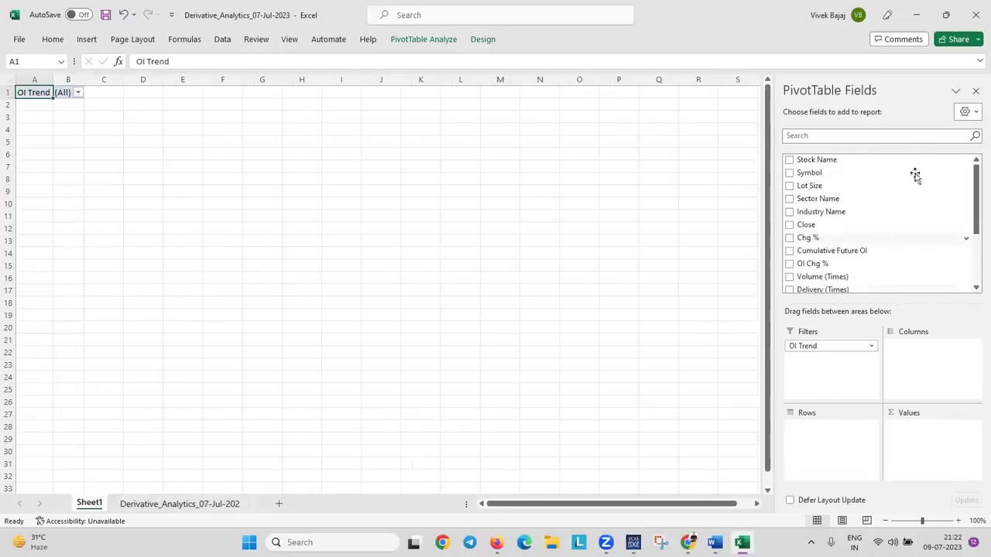
drag(840, 175, 857, 457)
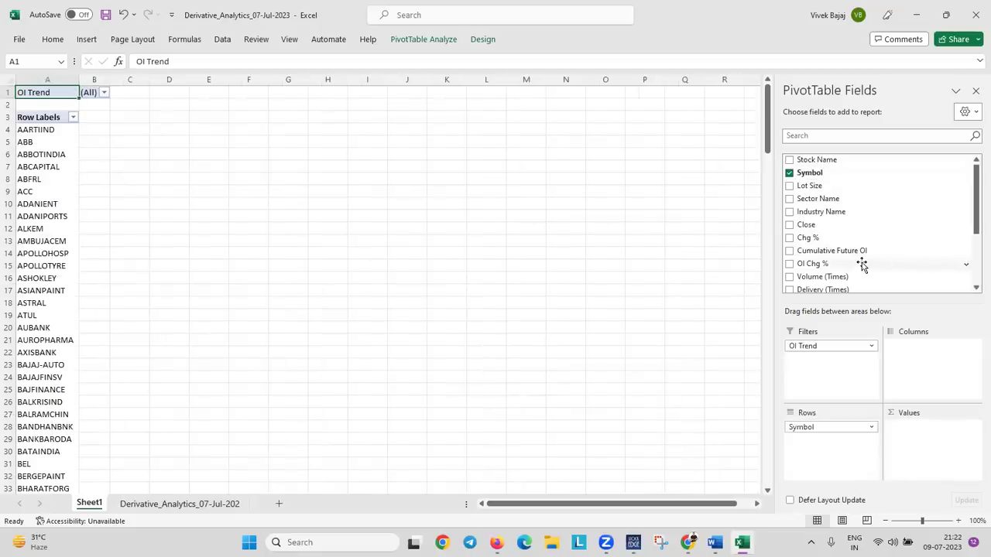
Add OI Chg % to the PivotTable's values and filter OI Trend to AggressiveNewLong and NewLong
drag(862, 265, 957, 462)
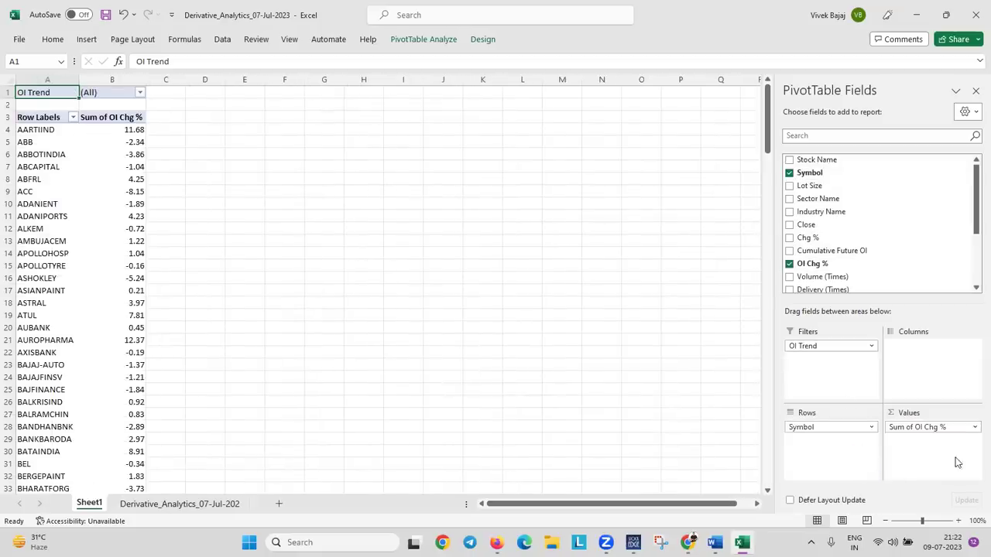
click(115, 143)
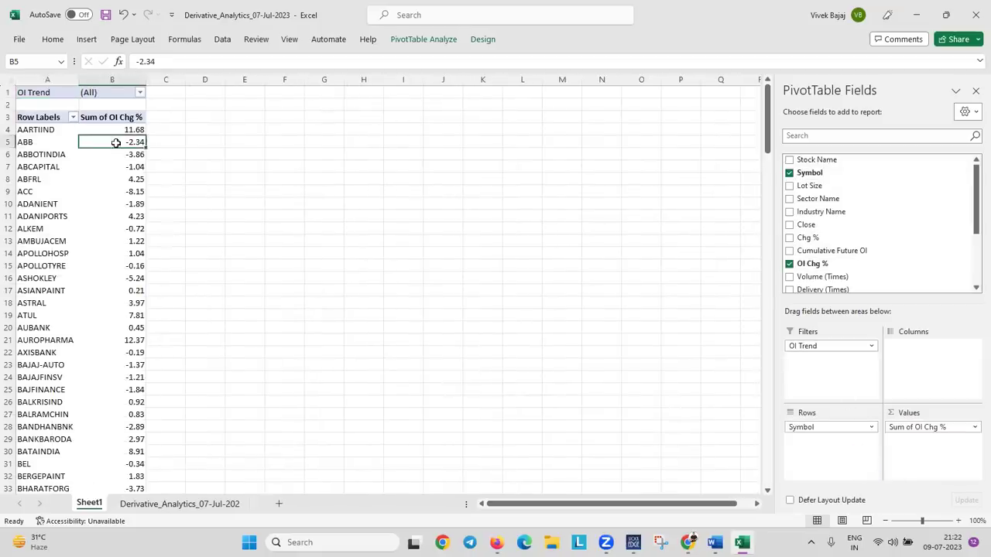
click(140, 93)
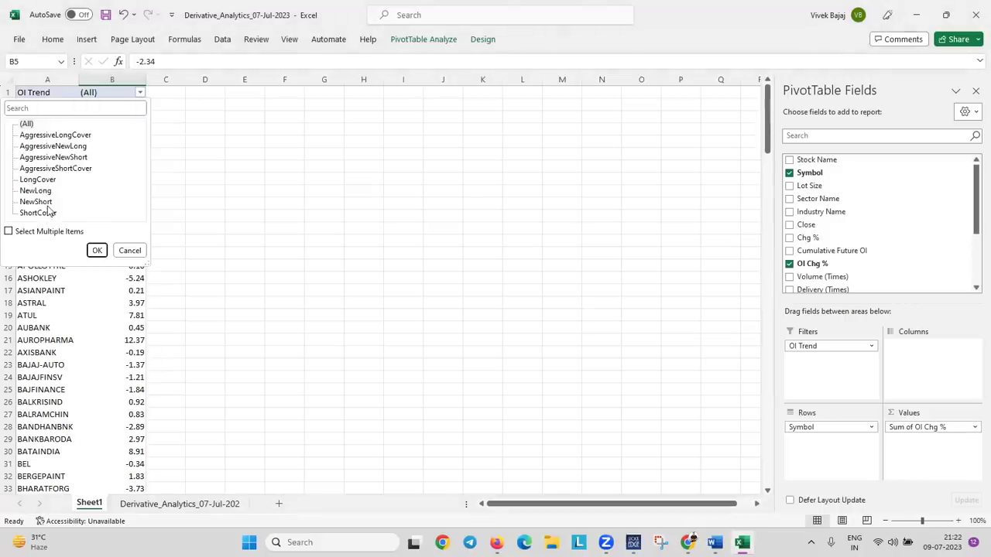
click(28, 232)
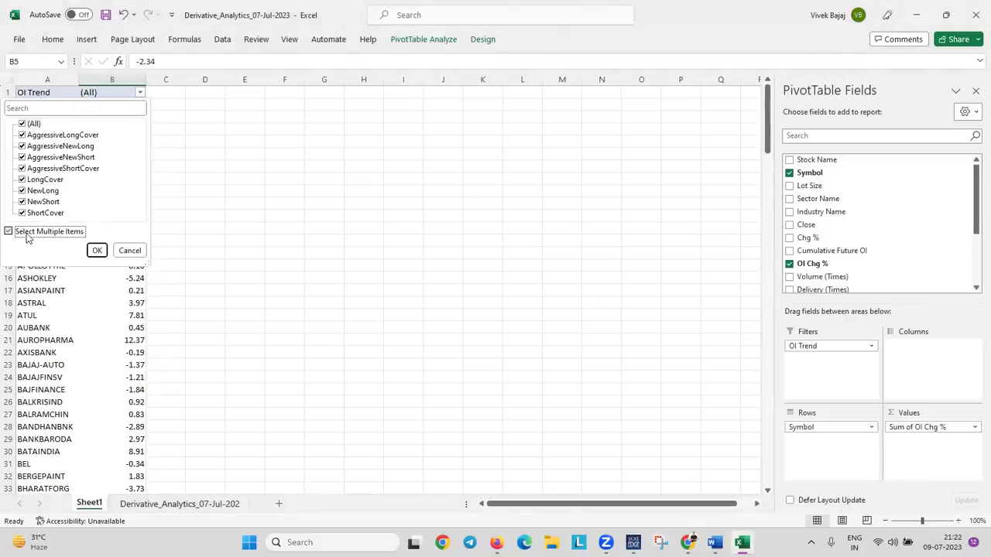
click(23, 124)
click(23, 146)
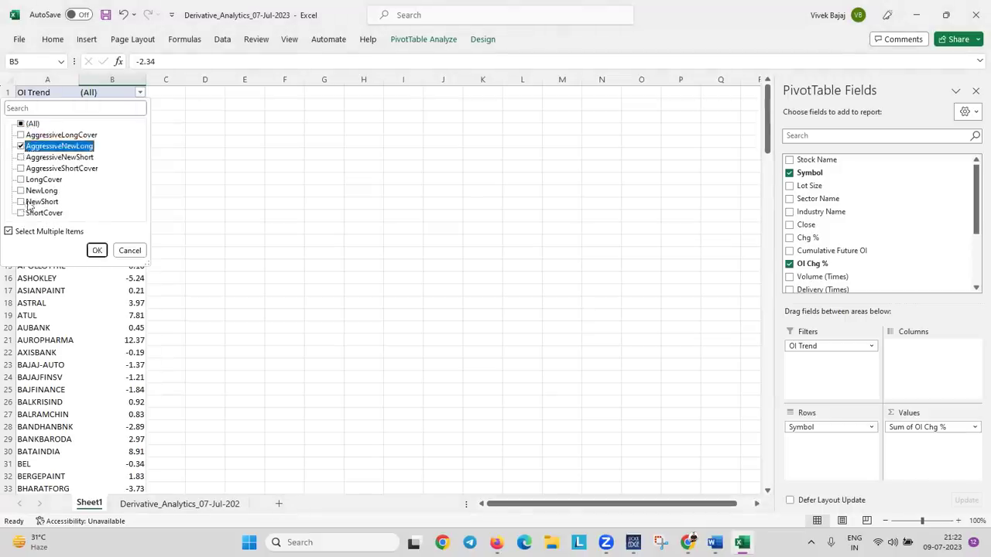
click(21, 191)
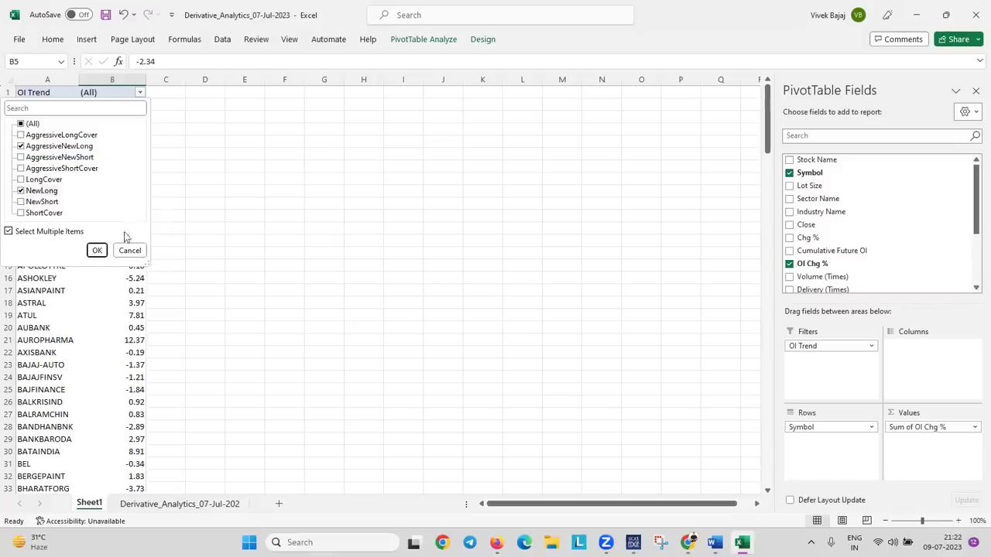
click(97, 250)
click(134, 227)
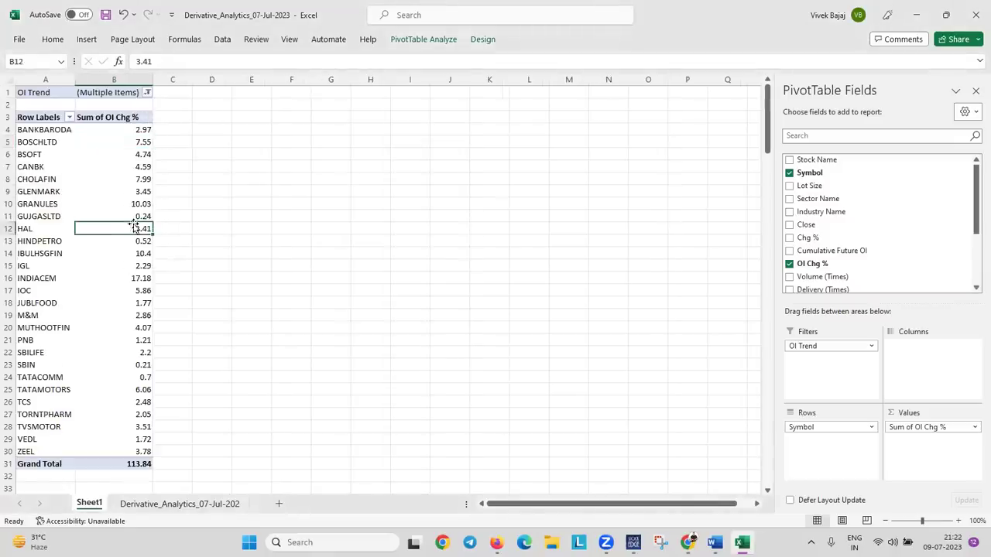
Sort the PivotTable's symbols by Sum of OI Chg % from largest to smallest
click(116, 139)
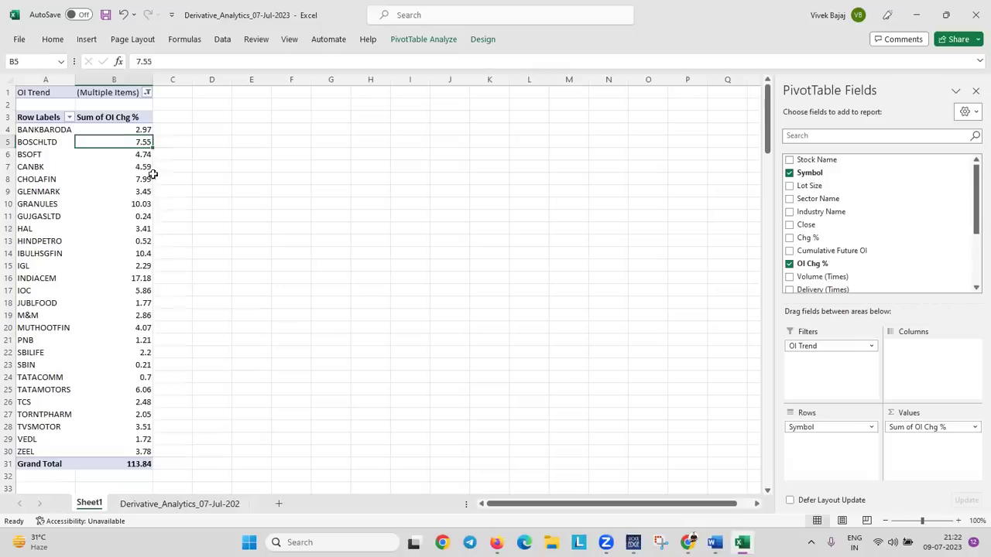
right_click(133, 113)
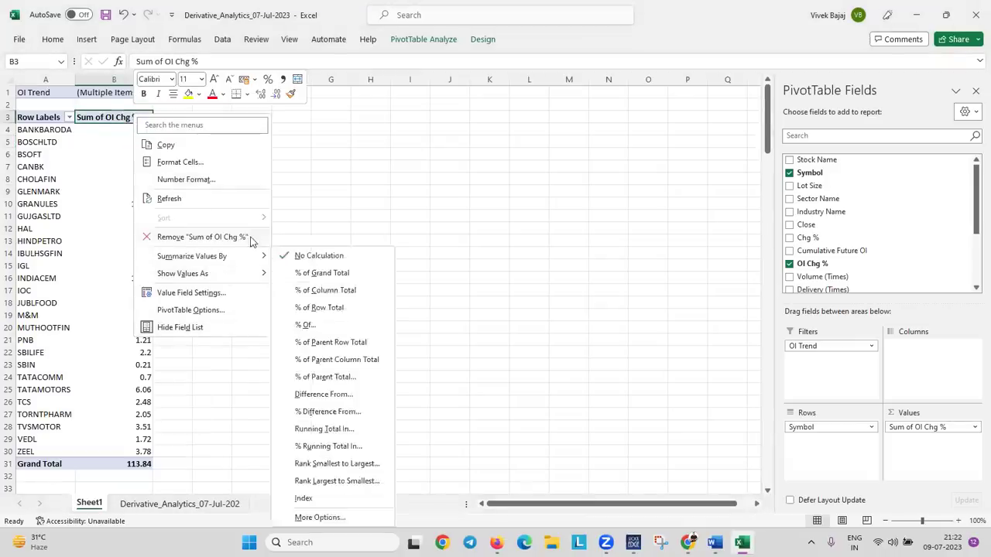
mouse_move(231, 283)
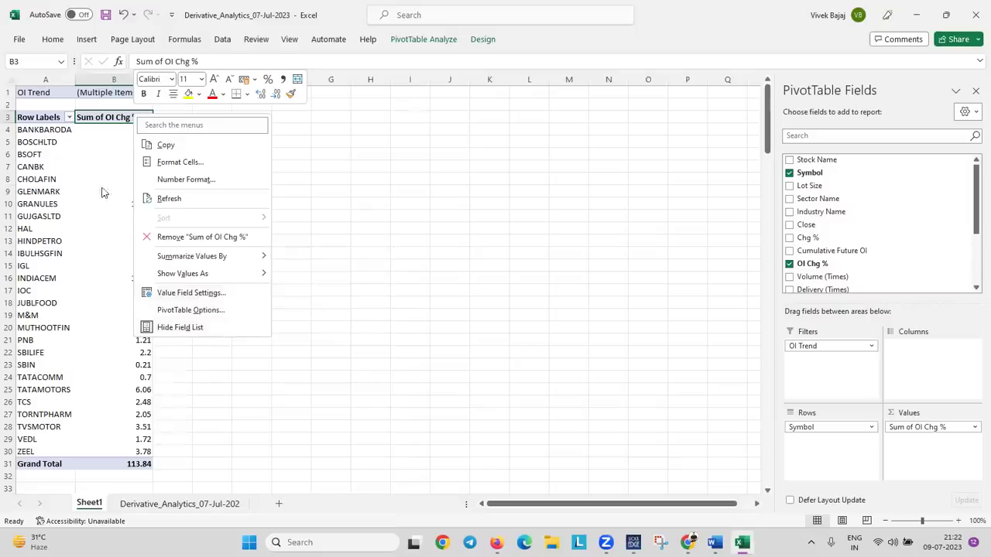
key(Escape)
click(116, 130)
right_click(116, 132)
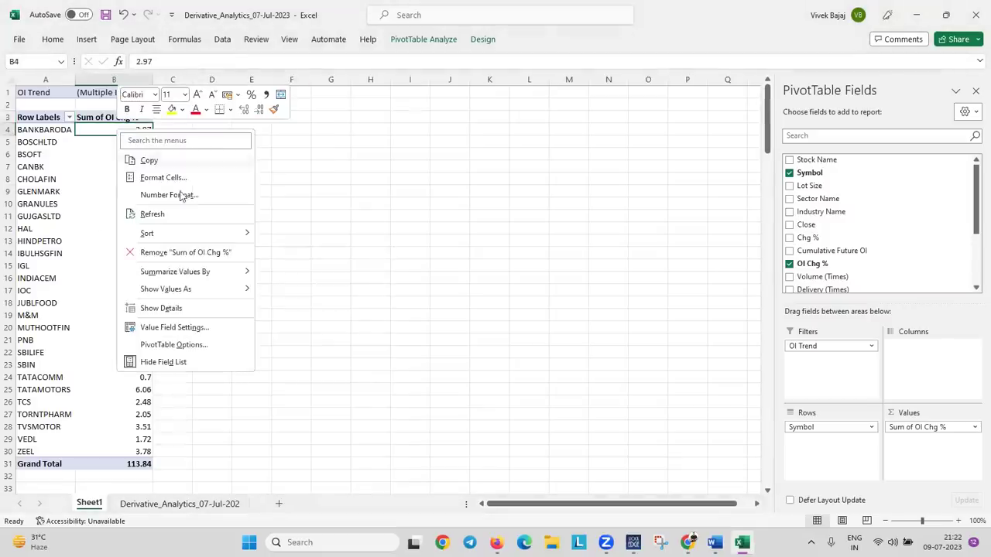
mouse_move(186, 233)
click(349, 251)
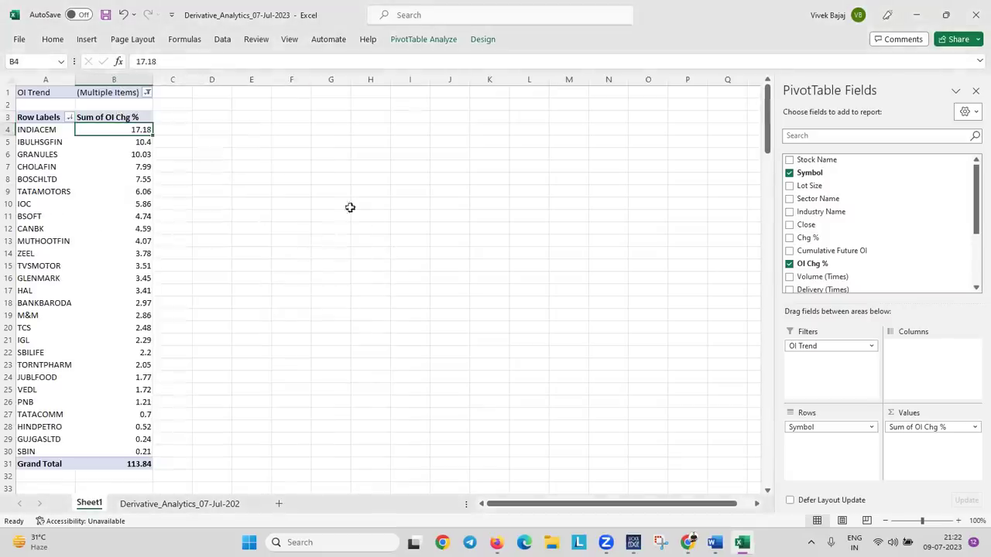
click(178, 129)
click(205, 218)
click(182, 132)
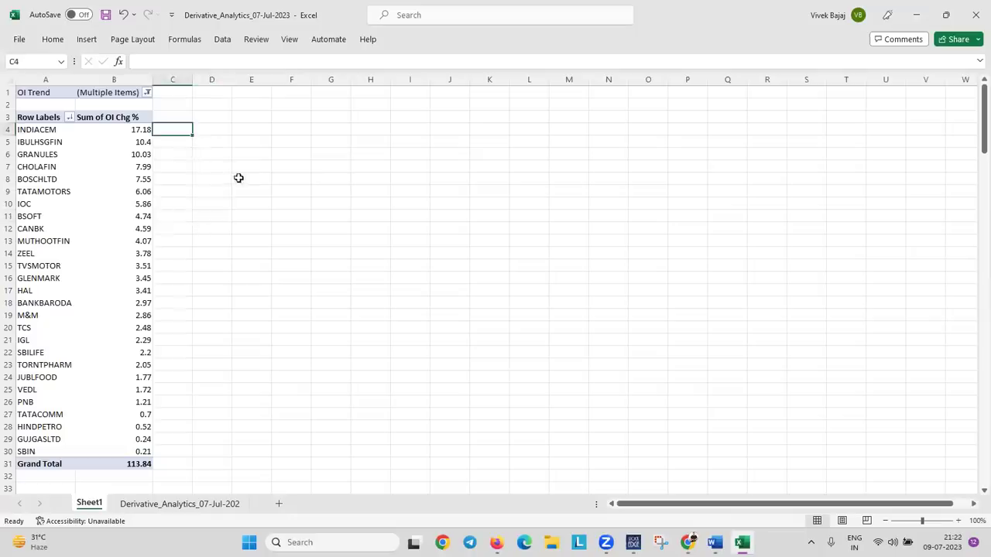
Add Delivery (Times) and Chg % as further value fields of the PivotTable
click(49, 130)
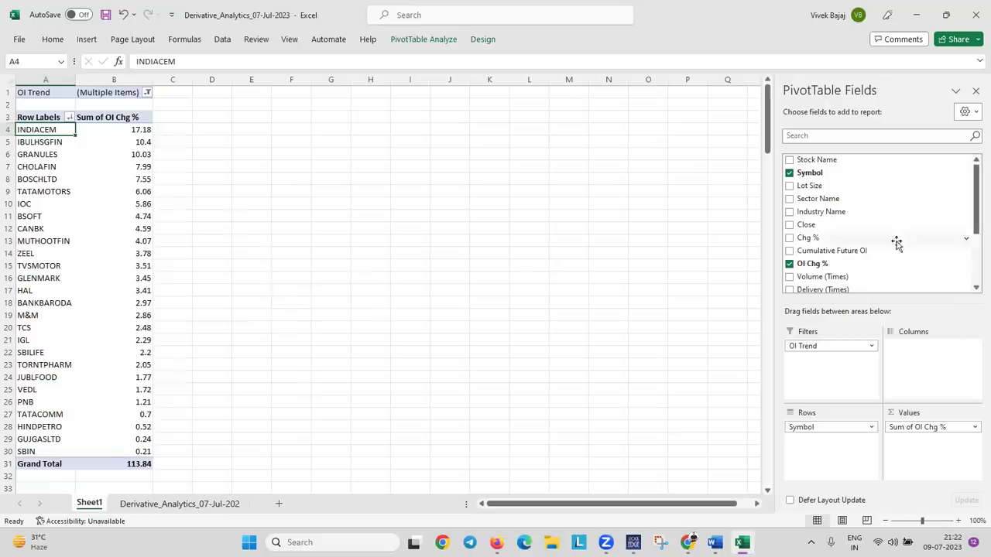
scroll(896, 243, down, 2)
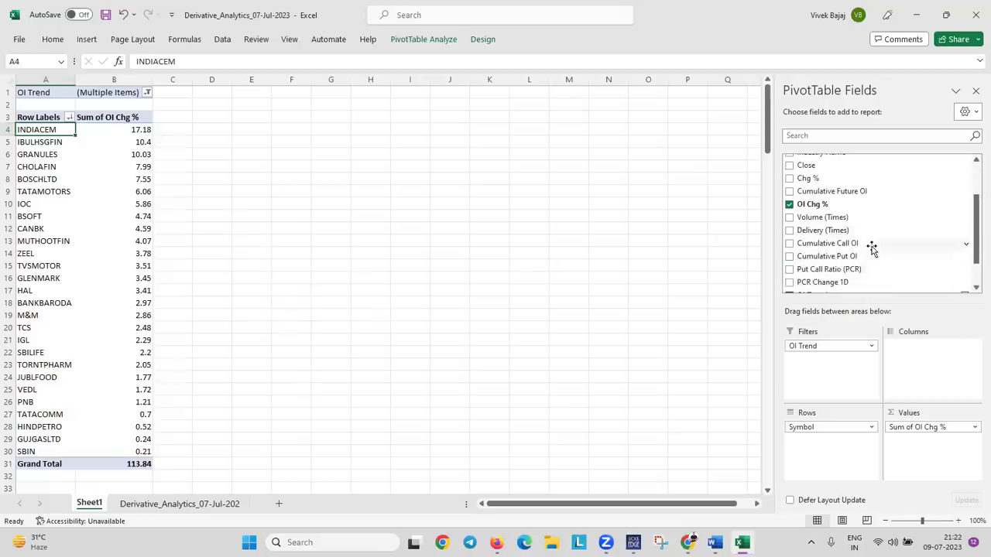
drag(839, 225, 923, 445)
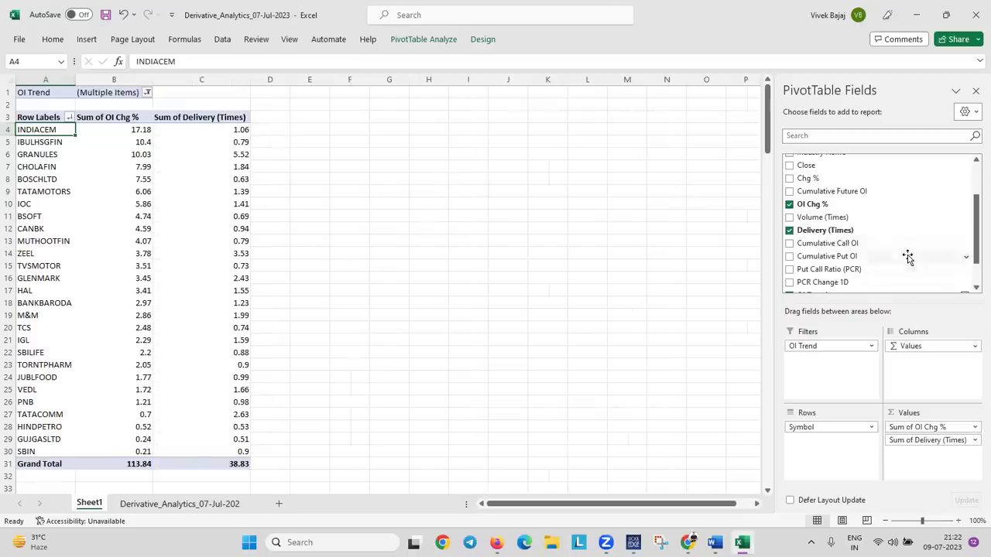
scroll(863, 224, up, 1)
drag(845, 209, 907, 448)
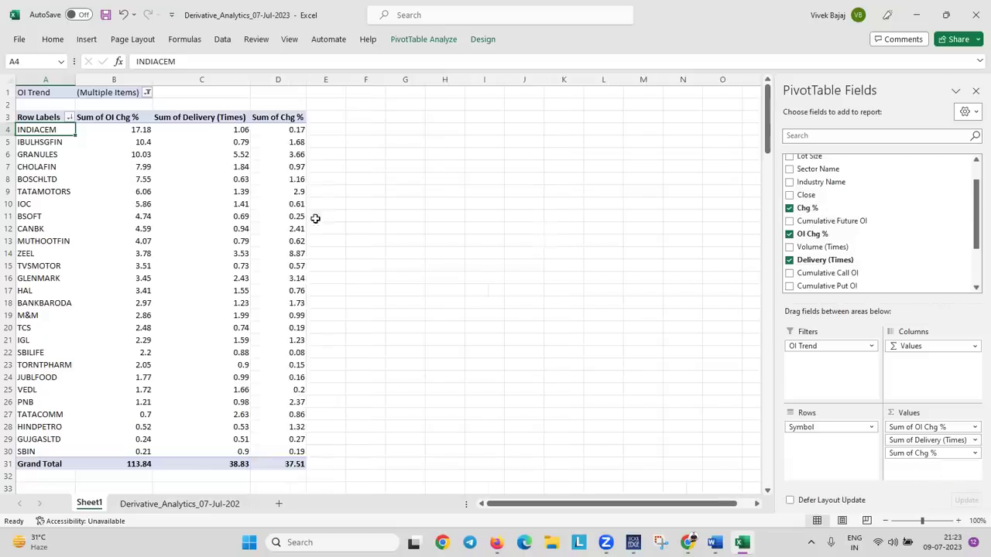
Check the OI change, delivery and price change values of INDIACEM and IBULHSGFIN across their rows
click(299, 130)
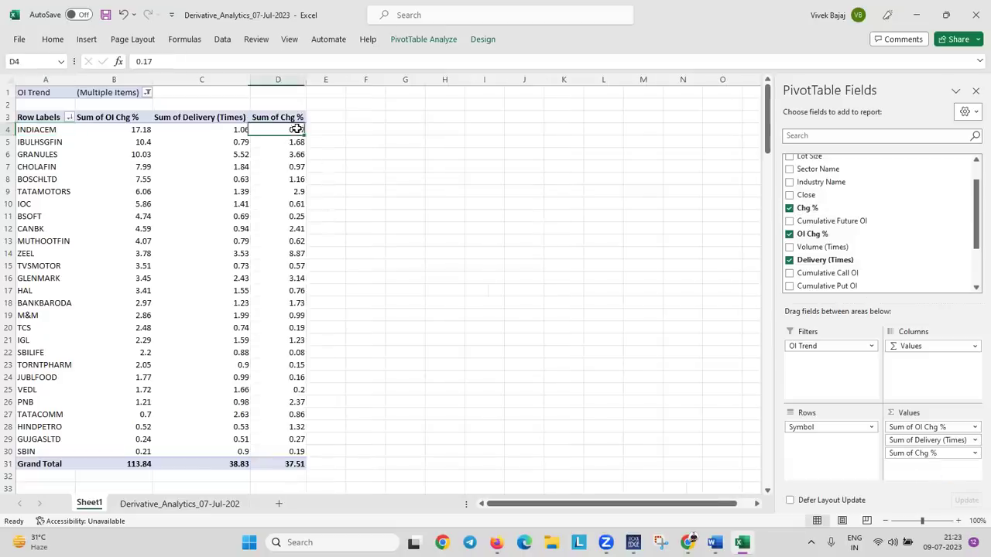
key(Left)
key(Left)
key(Left)
key(Right)
key(Right)
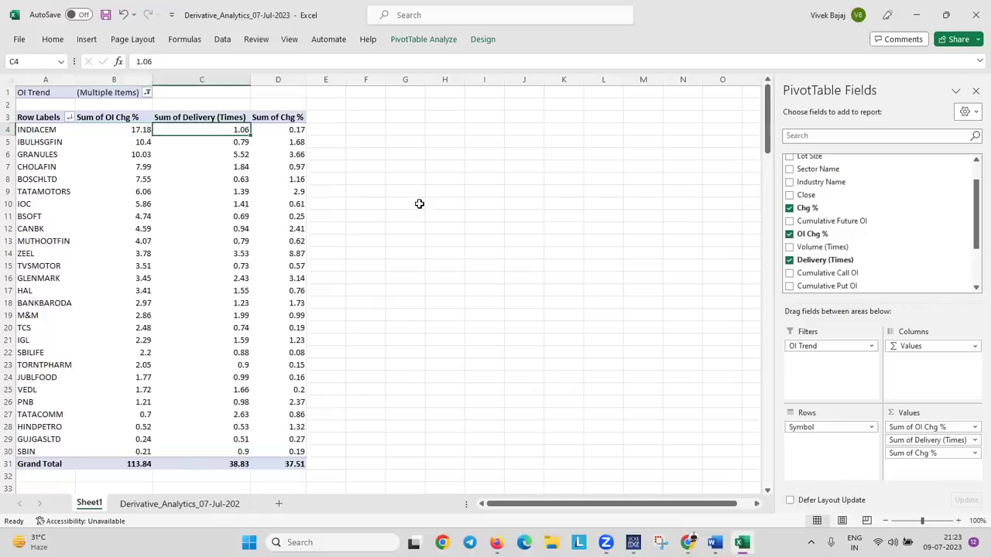
key(Right)
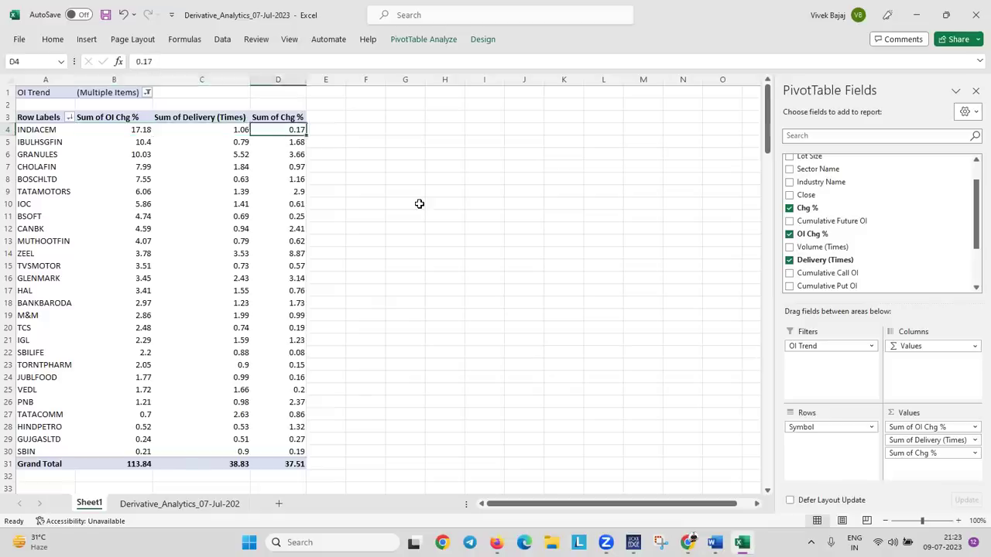
key(Down)
key(Left)
key(Left)
key(Left)
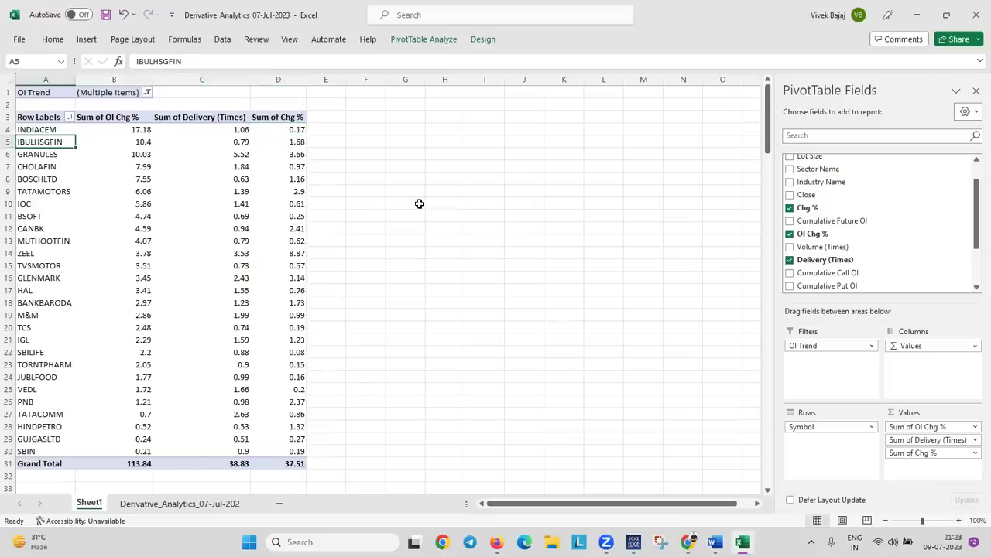
key(Right)
key(Right)
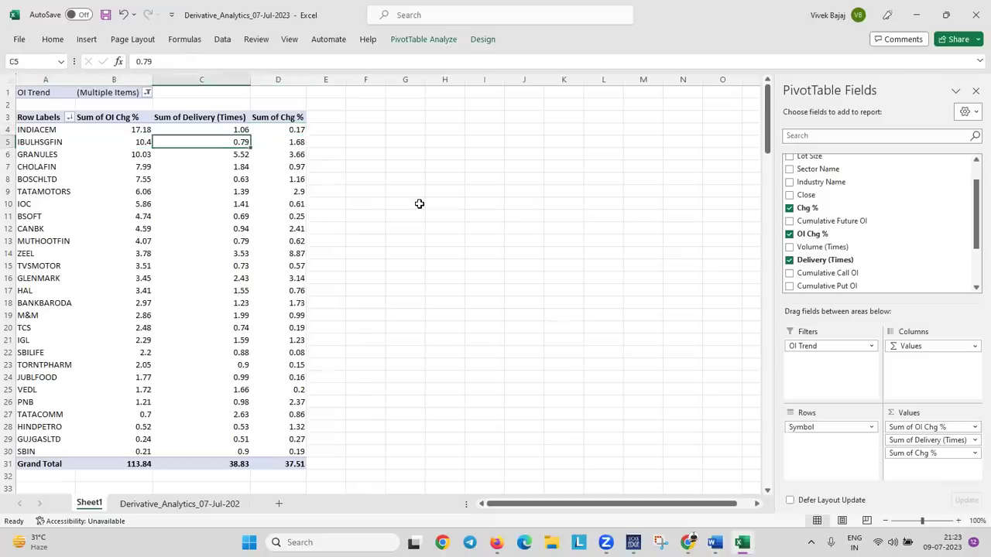
key(Right)
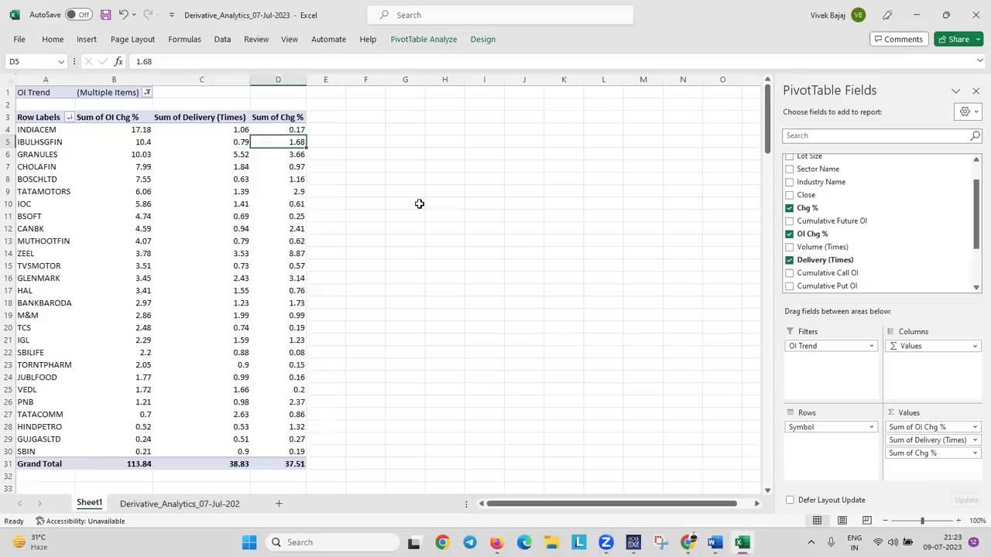
Look through the first five symbols of the sorted PivotTable, ending at INDIACEM
key(Left)
key(Left)
key(Left)
key(Up)
key(Down)
key(Down)
key(Down)
key(Down)
key(Up)
key(Up)
key(Up)
key(Up)
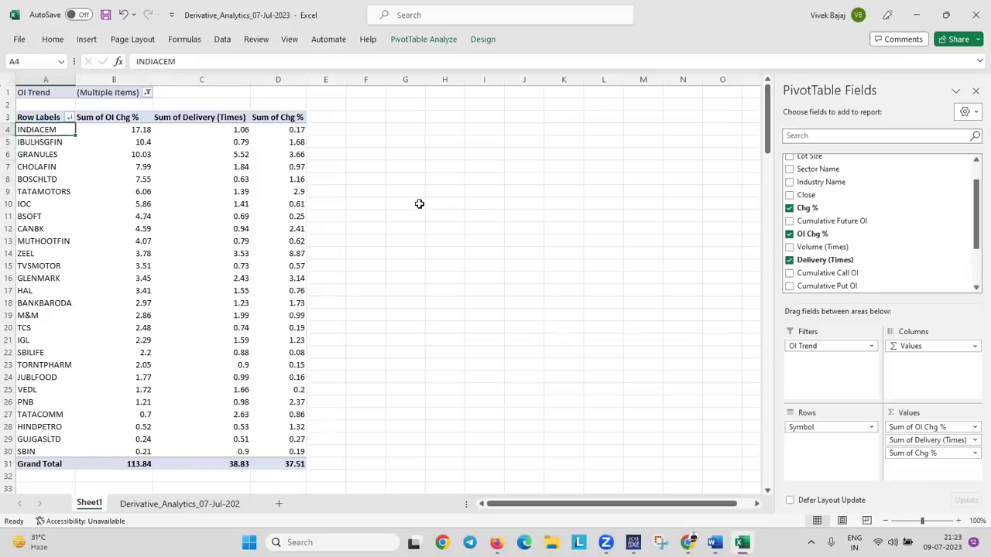
Review INDIACEM's OI change, delivery and price change values again
key(Right)
key(Right)
key(Right)
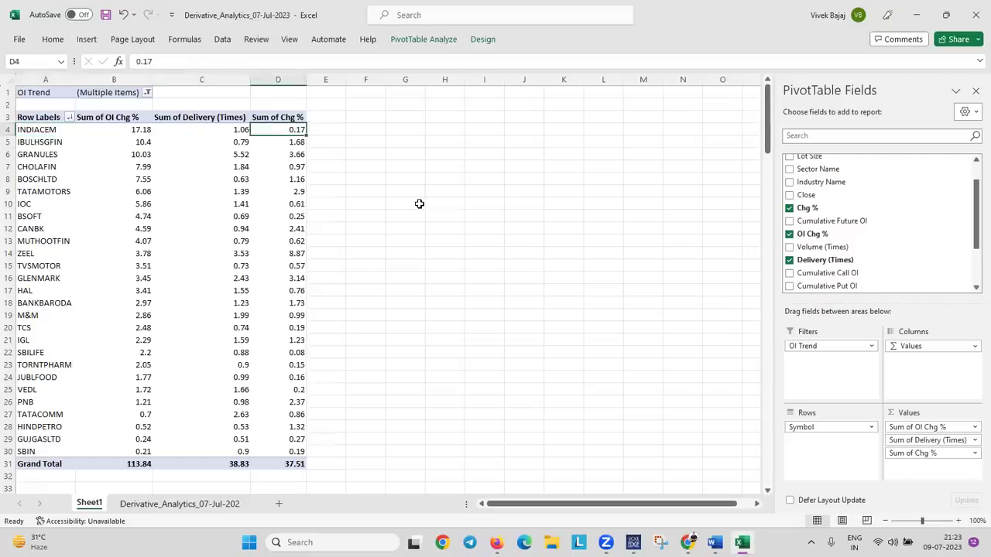
key(Left)
key(Left)
key(Left)
key(Right)
key(Right)
key(Right)
key(Right)
key(Right)
key(Left)
key(Left)
key(Left)
key(Left)
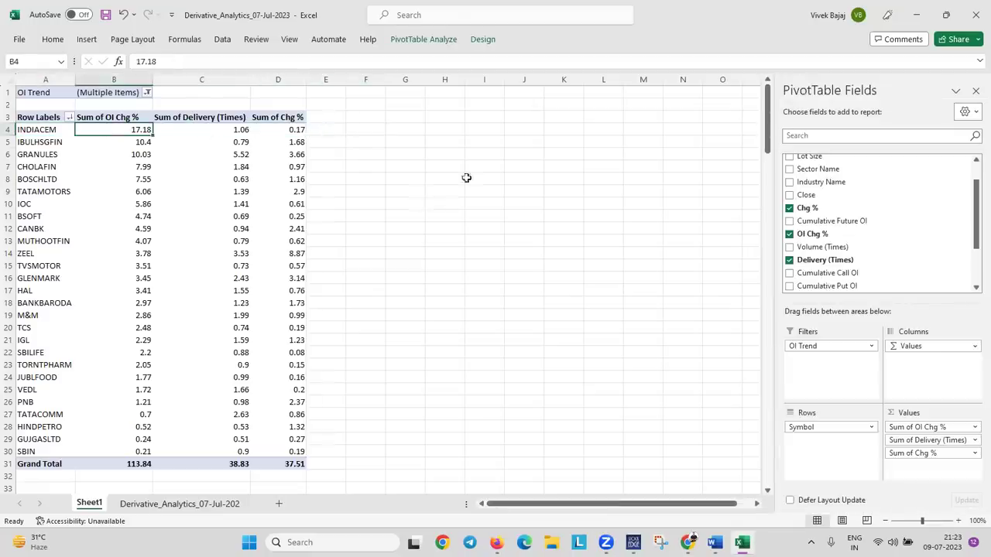
Try Symbol with Comma for External Upload as a PivotTable value, check its summary functions, and remove the field
scroll(860, 250, down, 3)
drag(860, 258, 938, 466)
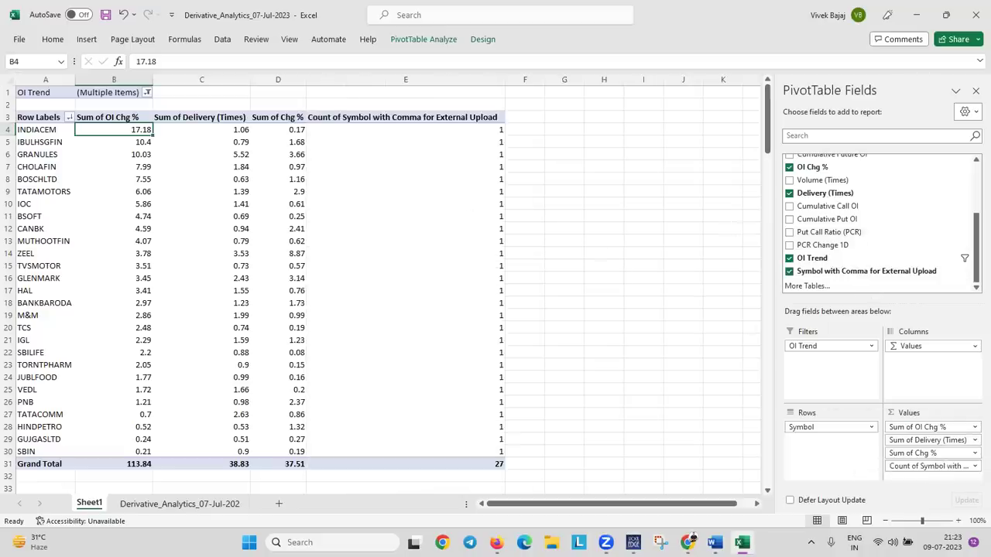
click(973, 467)
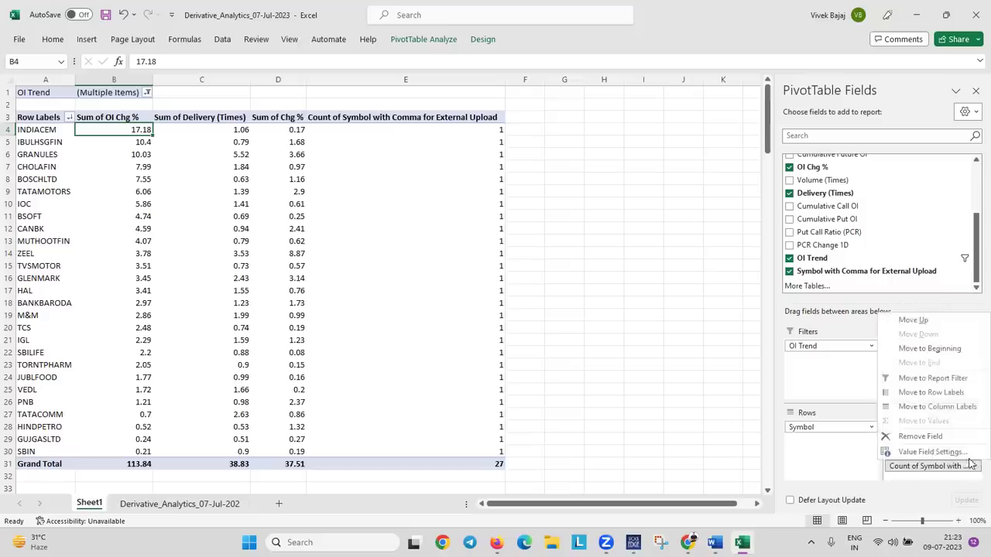
click(933, 452)
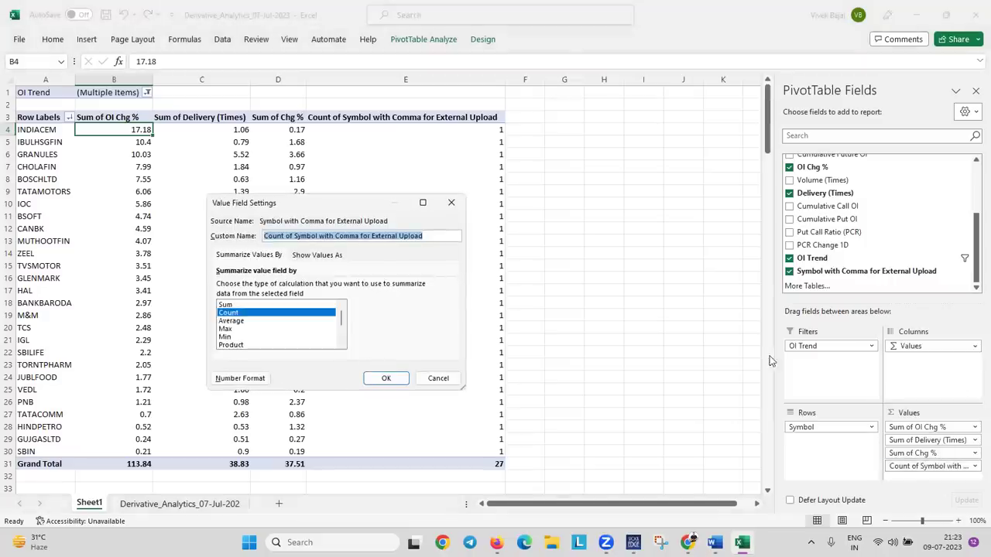
scroll(251, 322, down, 2)
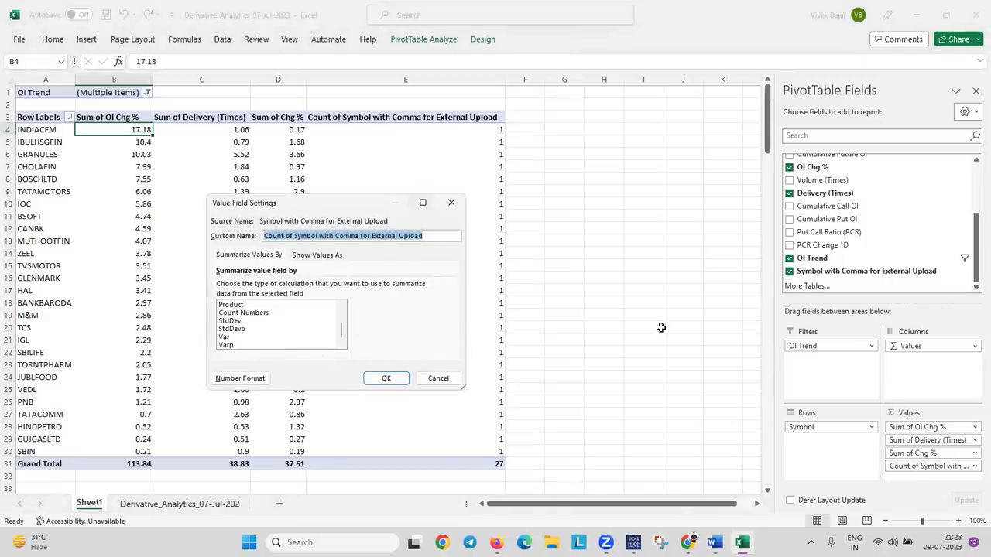
key(Escape)
drag(959, 467, 919, 258)
click(387, 131)
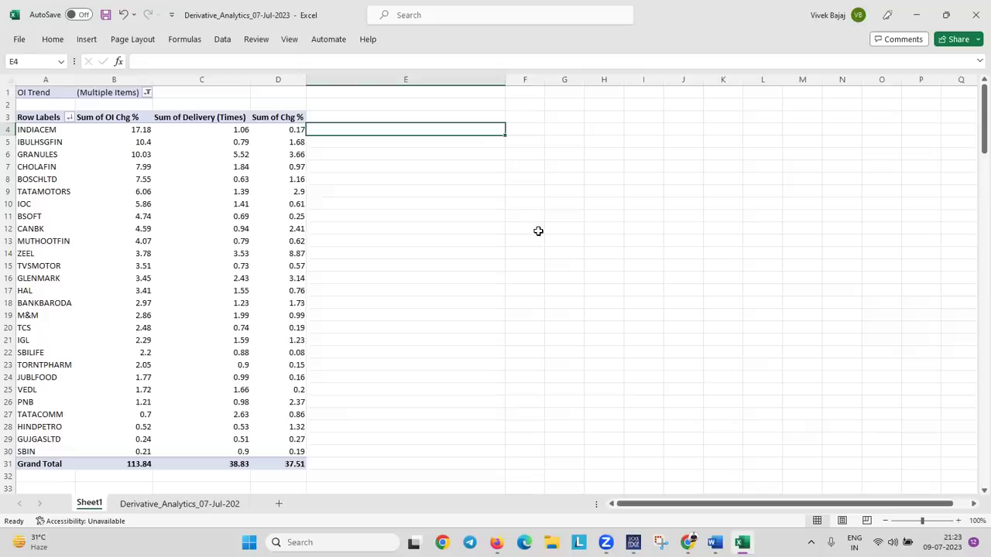
text(=)
key(Left)
key(Left)
key(Left)
key(Escape)
Switch to StockEdge, leave Derivative Analytics and search for indiacem to open the stock page of The India Cements Ltd
key(alt+Tab)
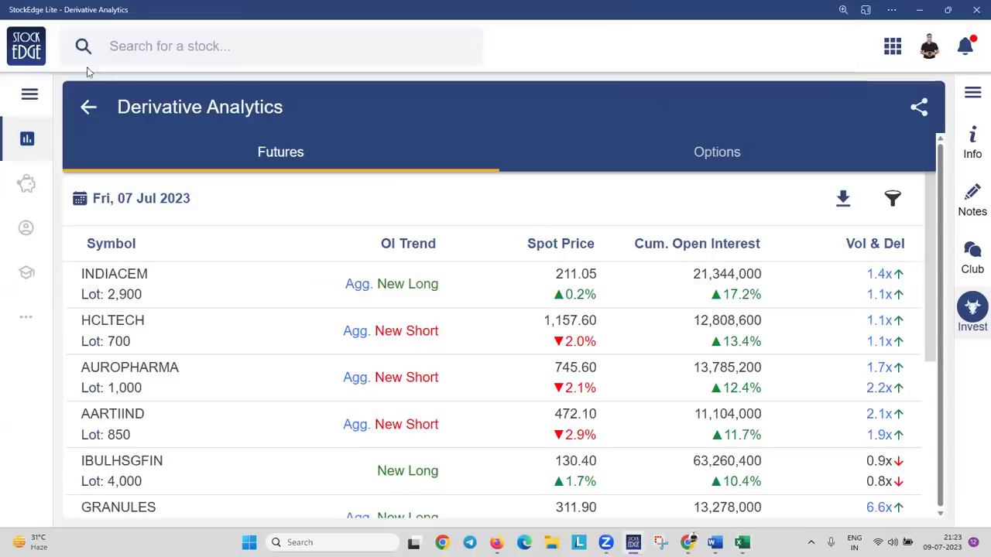
click(85, 113)
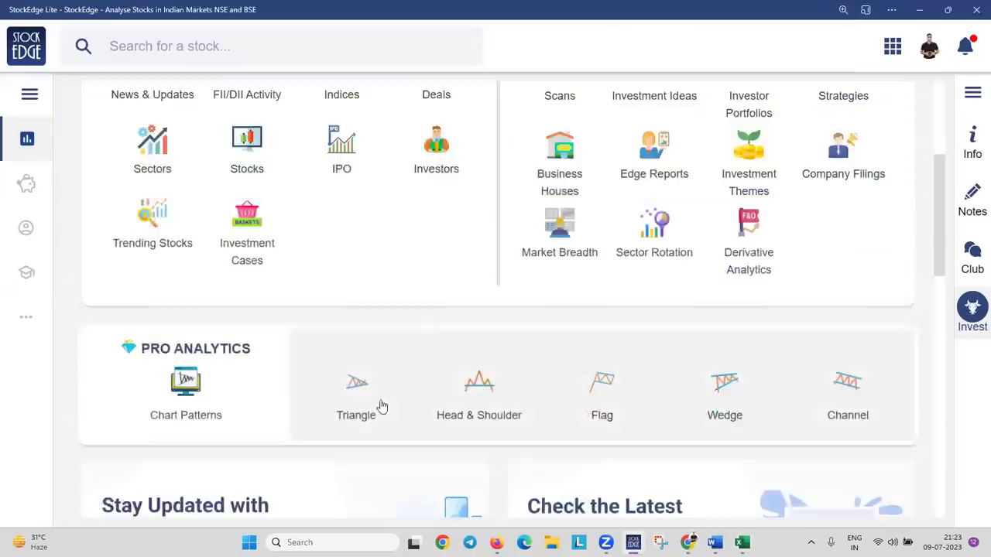
scroll(577, 381, up, 4)
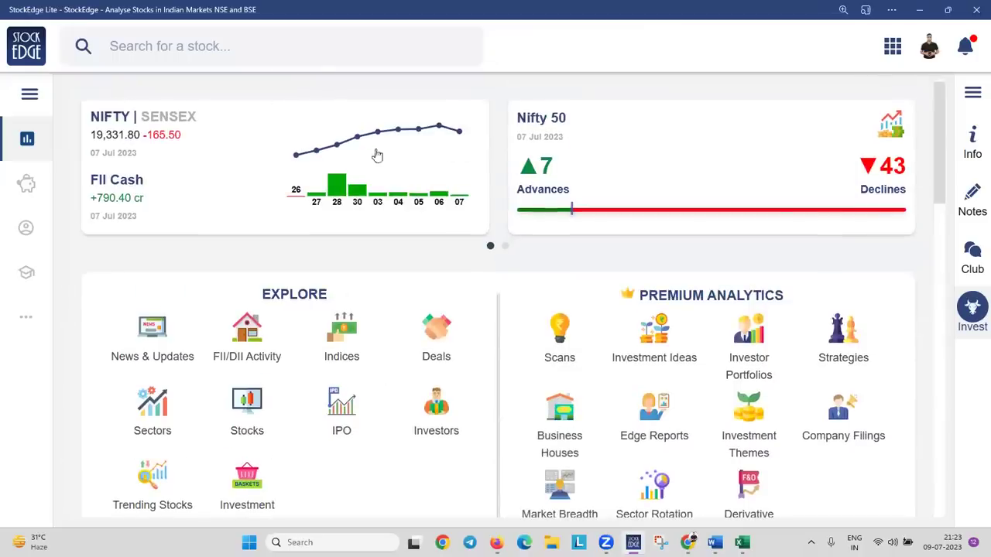
click(322, 54)
text(ind)
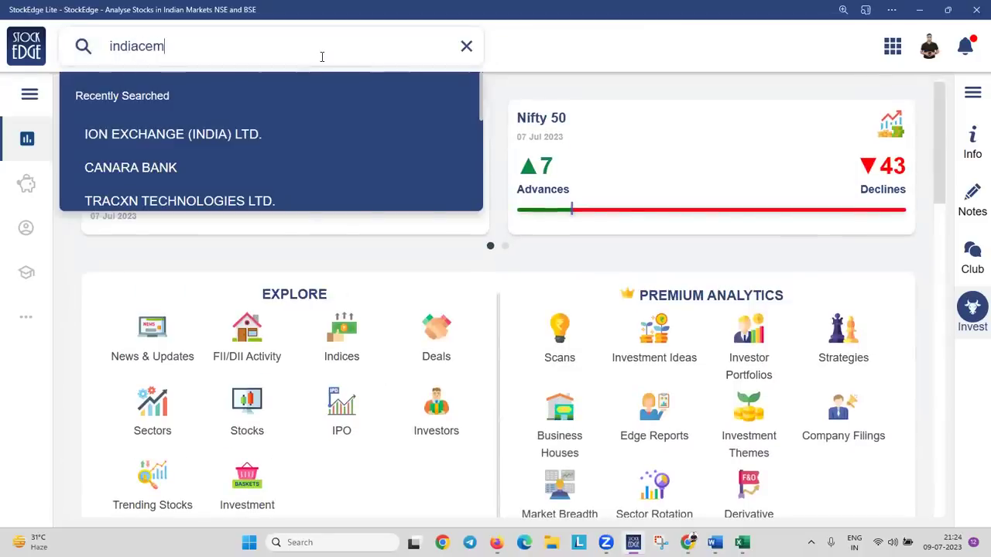
text(iacem)
click(206, 116)
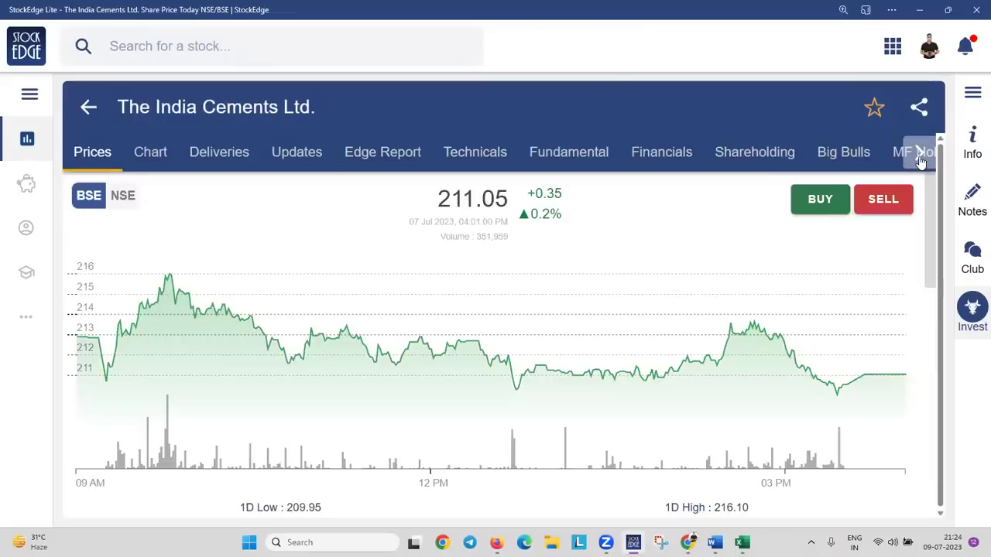
Open the OI Analysis of The India Cements Ltd. and look through its daily OI trend history back to mid-June
click(920, 155)
click(610, 159)
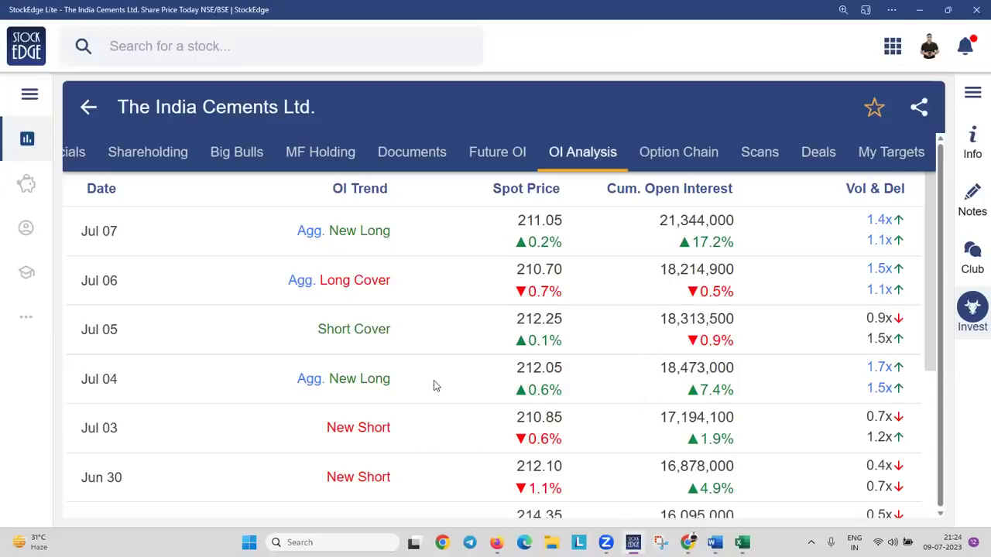
scroll(433, 386, down, 5)
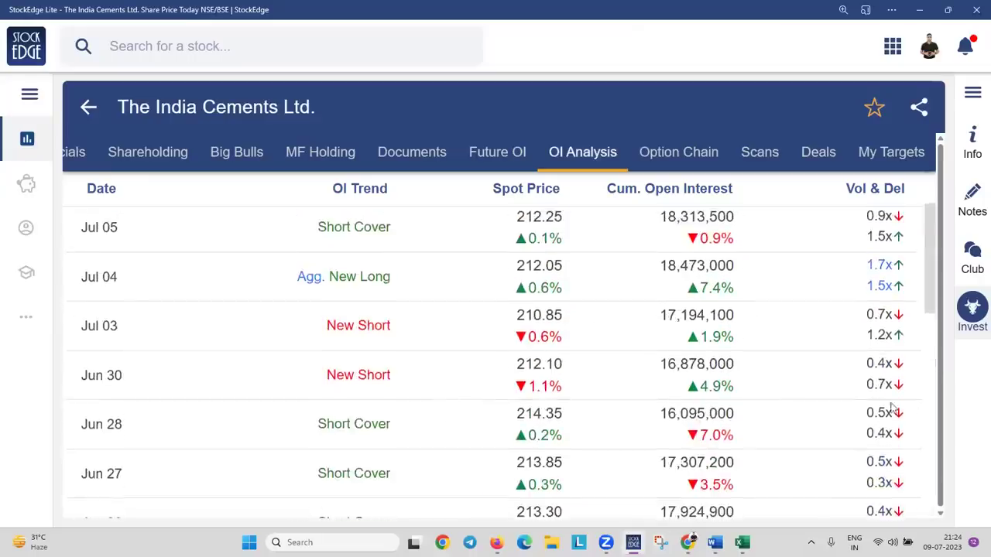
scroll(894, 410, down, 2)
scroll(862, 432, down, 2)
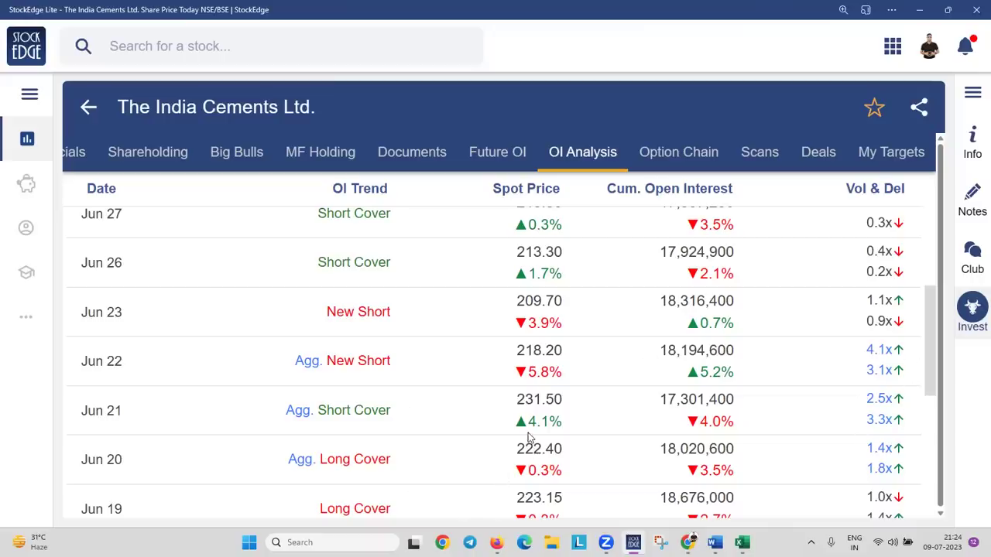
scroll(878, 401, up, 5)
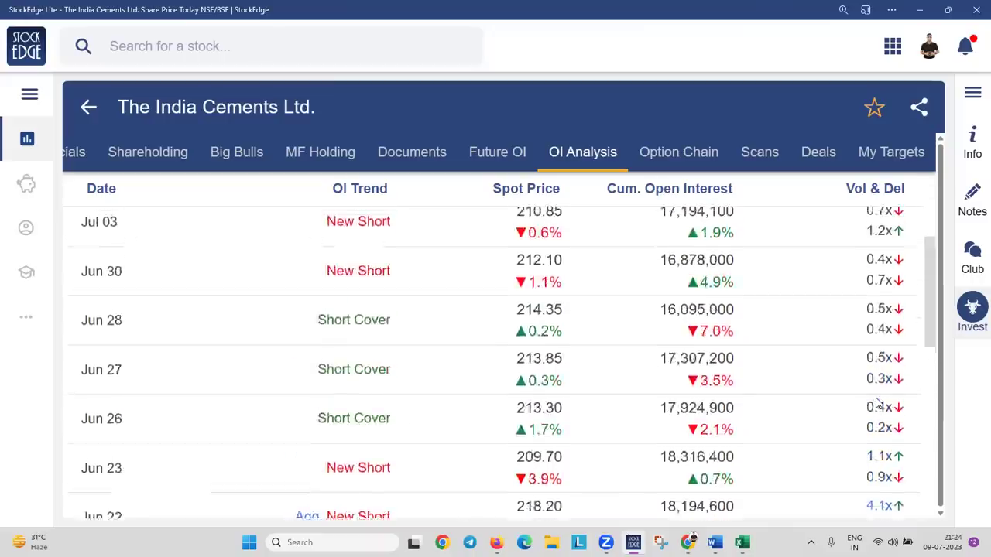
scroll(878, 401, up, 1)
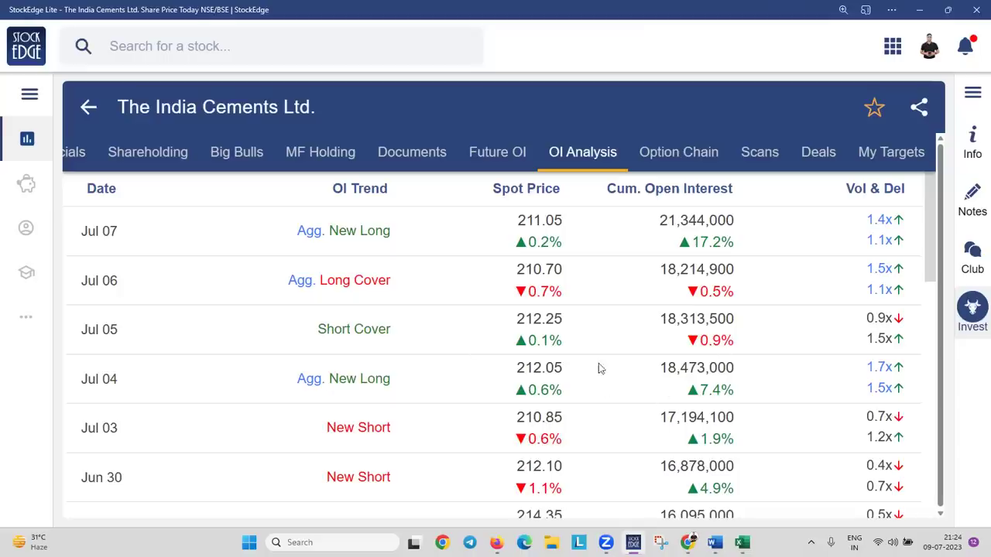
Switch to TradingView in the browser, open the SUNTV chart page and make its weekly chart active
key(alt+Tab)
key(alt+Tab)
key(alt+Tab)
key(Tab)
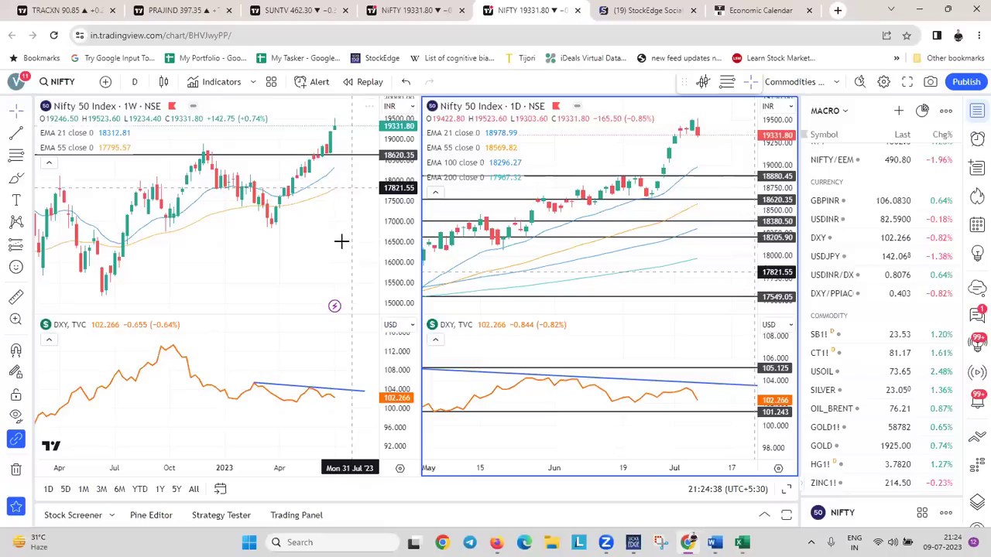
click(341, 242)
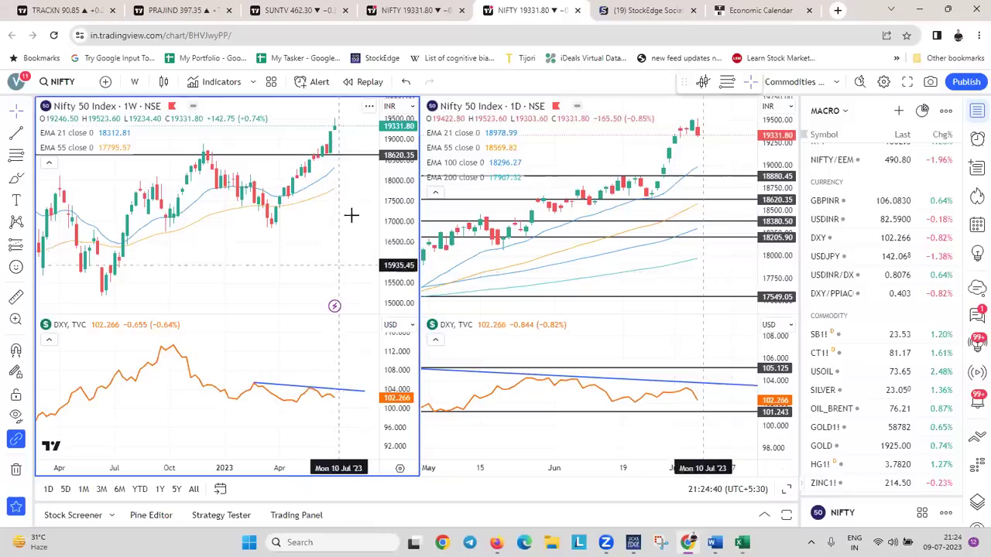
click(314, 9)
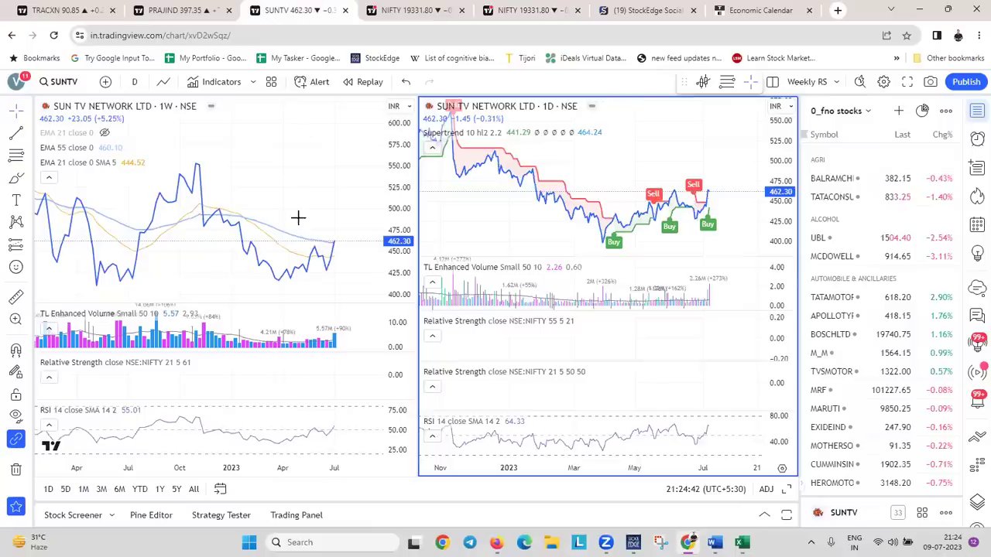
click(286, 135)
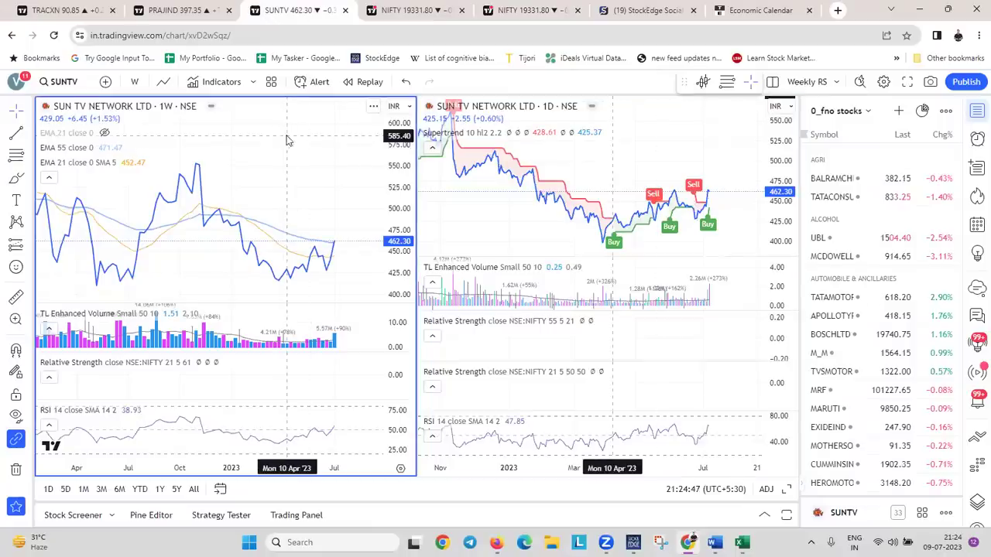
Search the symbols for INDIA CEME and load the NSE stock India Cements in the SUNTV charts
text(INDIACEME)
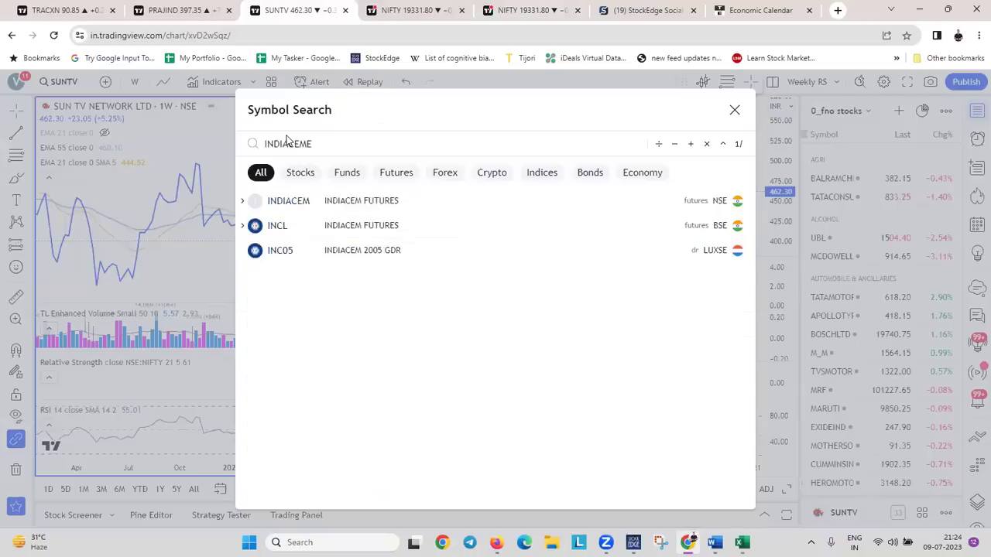
key(Escape)
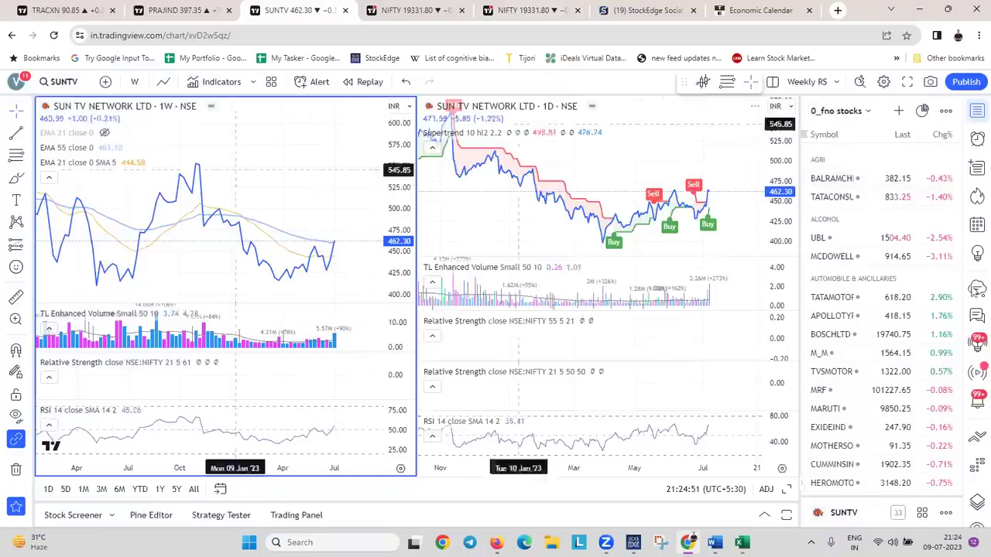
text(I)
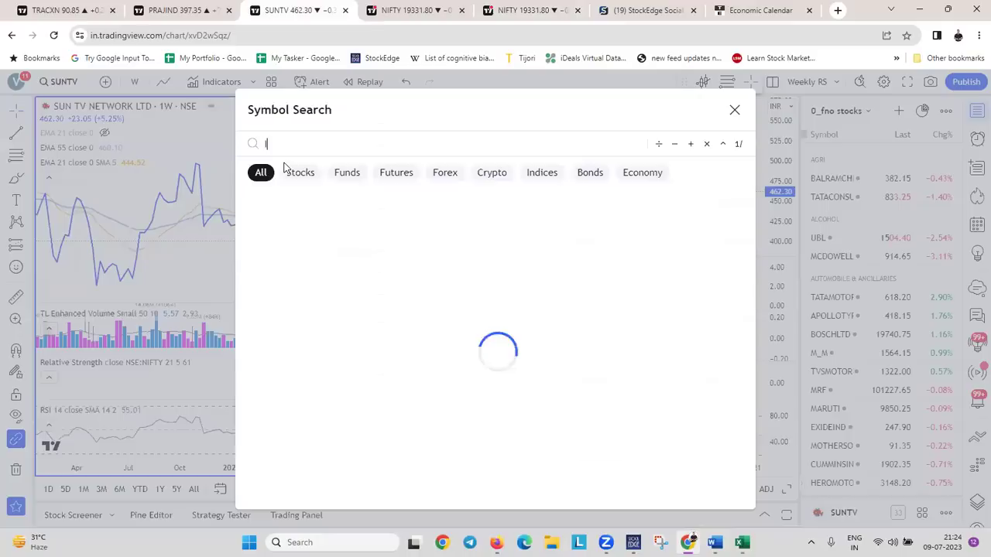
text(NDIACEME)
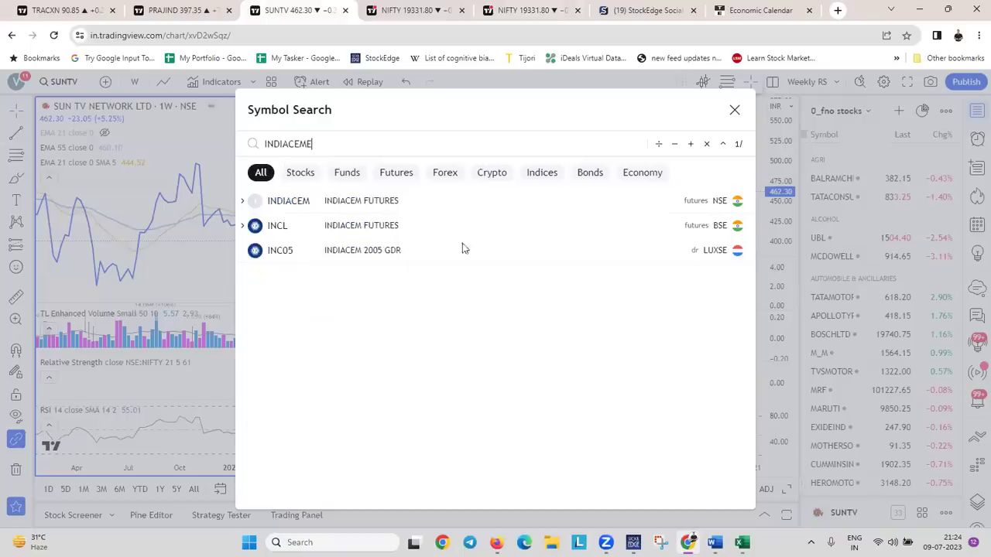
key(BackSpace)
key(BackSpace)
key(BackSpace)
key(BackSpace)
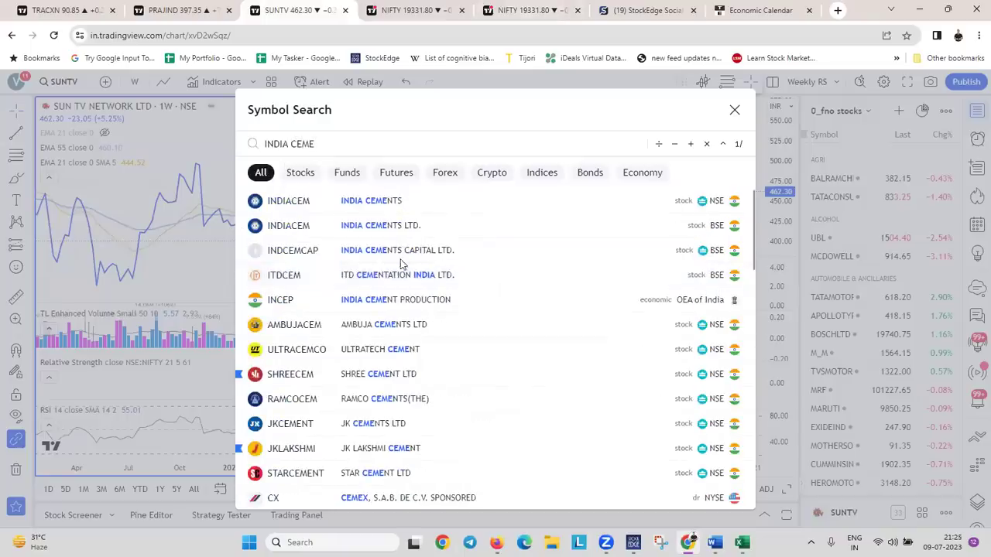
click(424, 205)
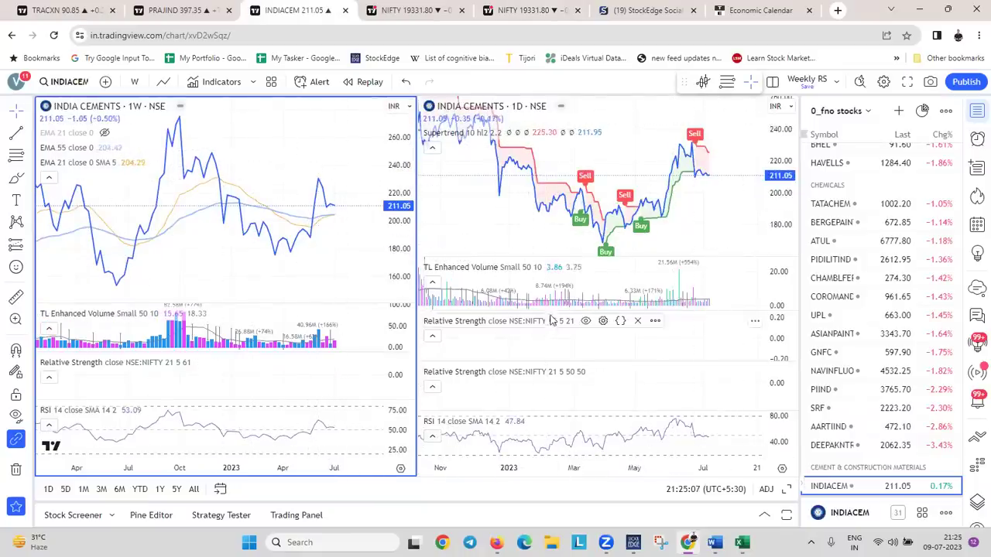
Reload the chart page and replace Praj Industries with the NSE stock India Cements through the symbol search
key(F5)
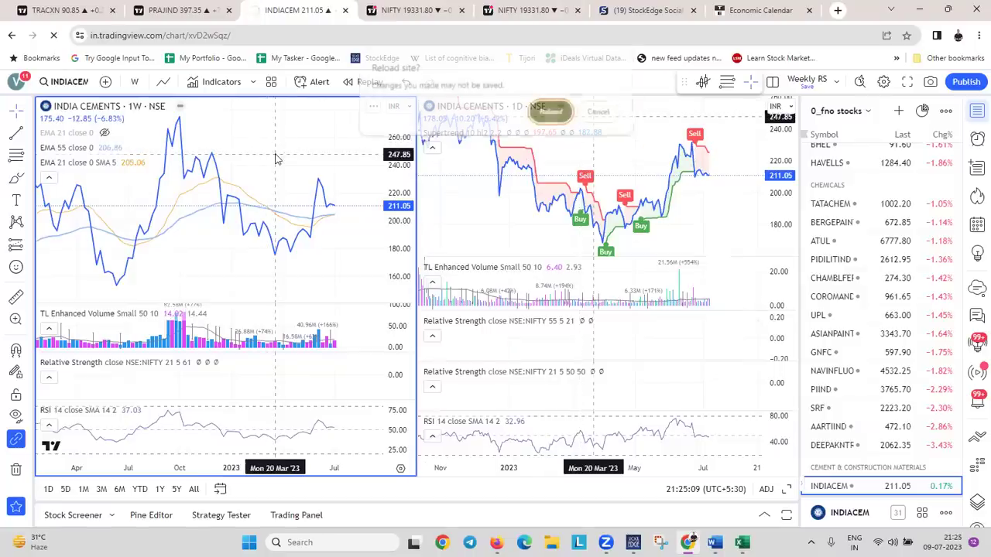
click(553, 112)
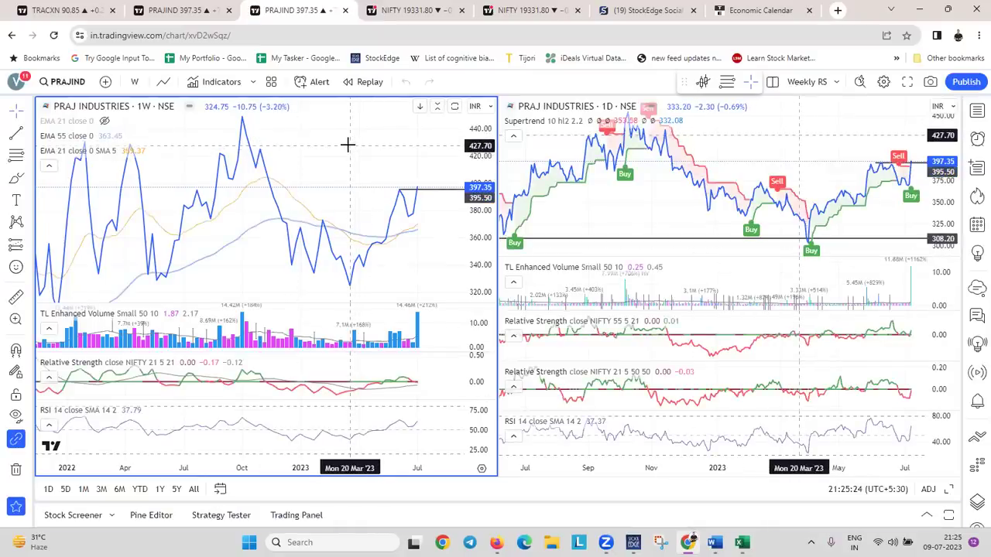
text(INDIA)
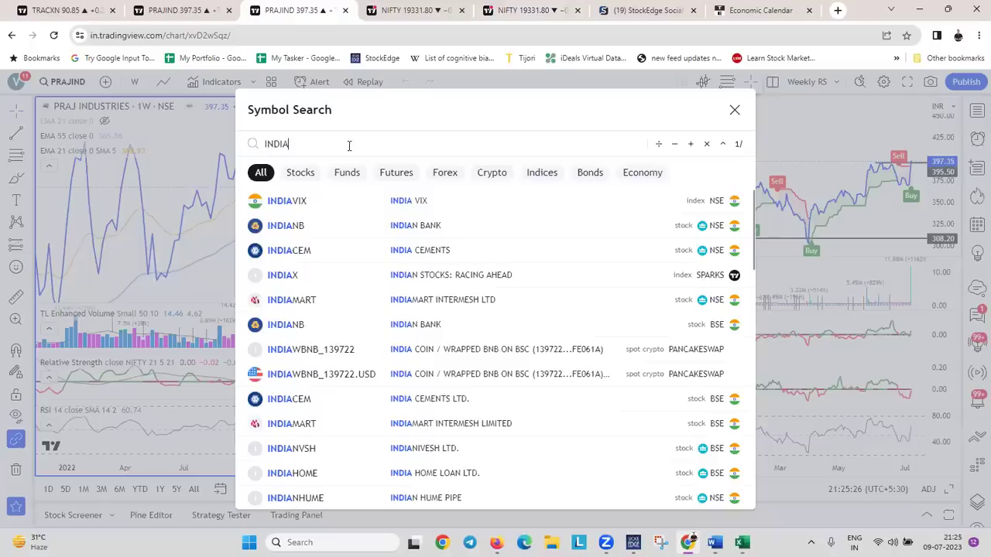
text(CEME)
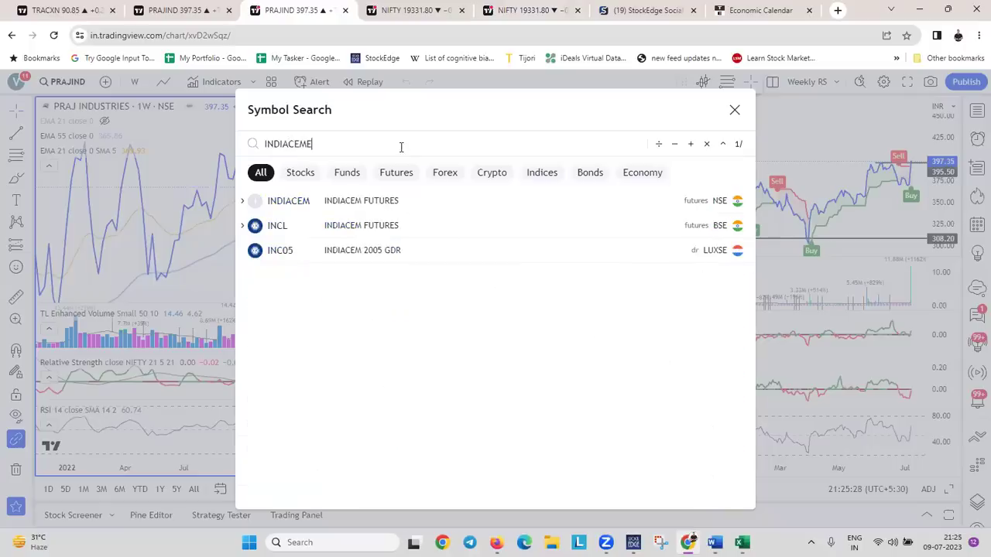
key(BackSpace)
key(BackSpace)
key(BackSpace)
key(BackSpace)
text(CEME)
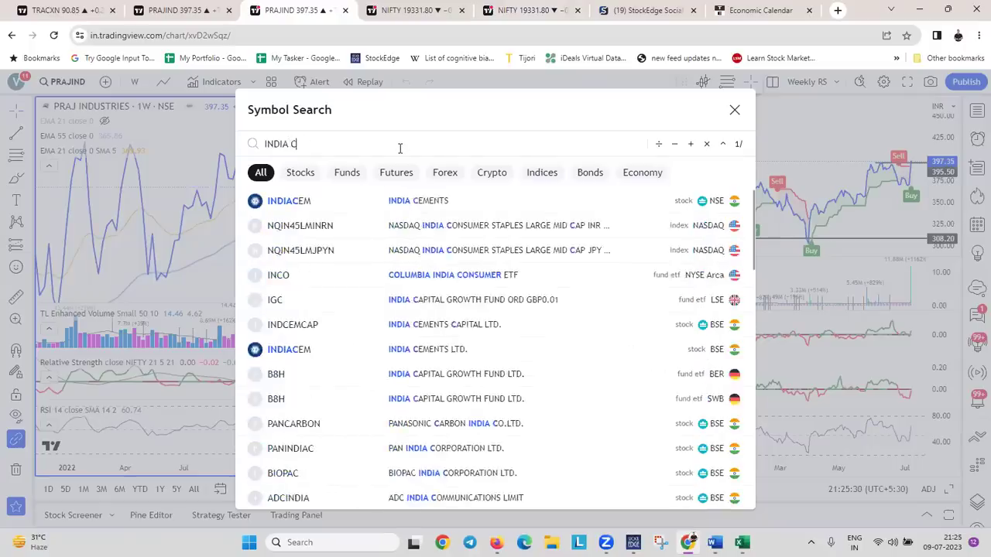
click(401, 225)
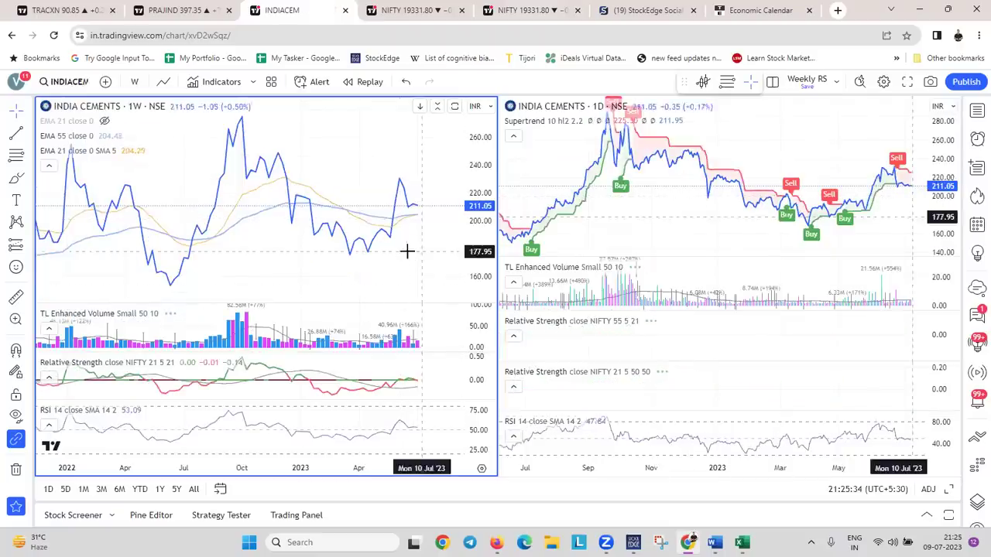
Examine the weekly and daily India Cements charts up close, comparing them with its OI Analysis in StockEdge
scroll(411, 387, up, 3)
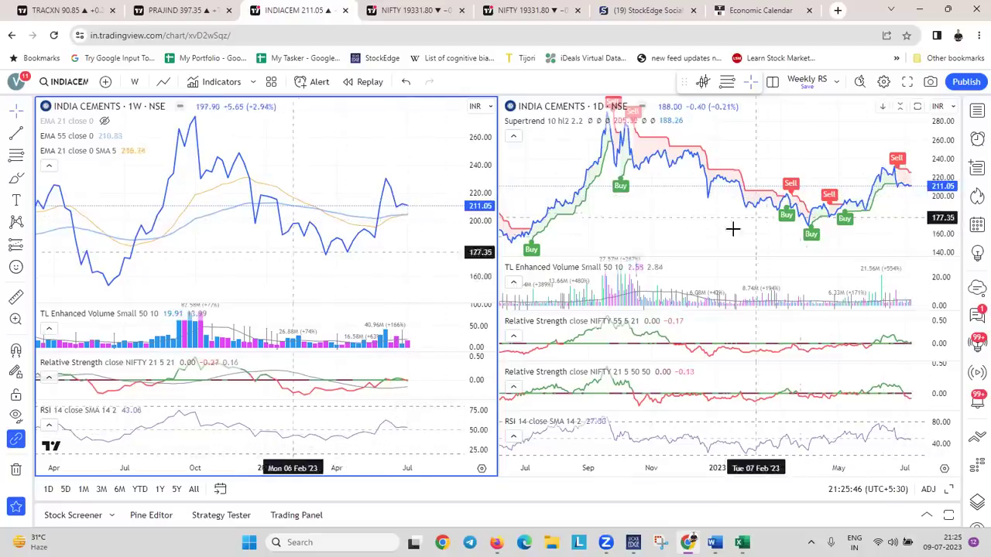
scroll(697, 233, up, 2)
drag(658, 239, 631, 235)
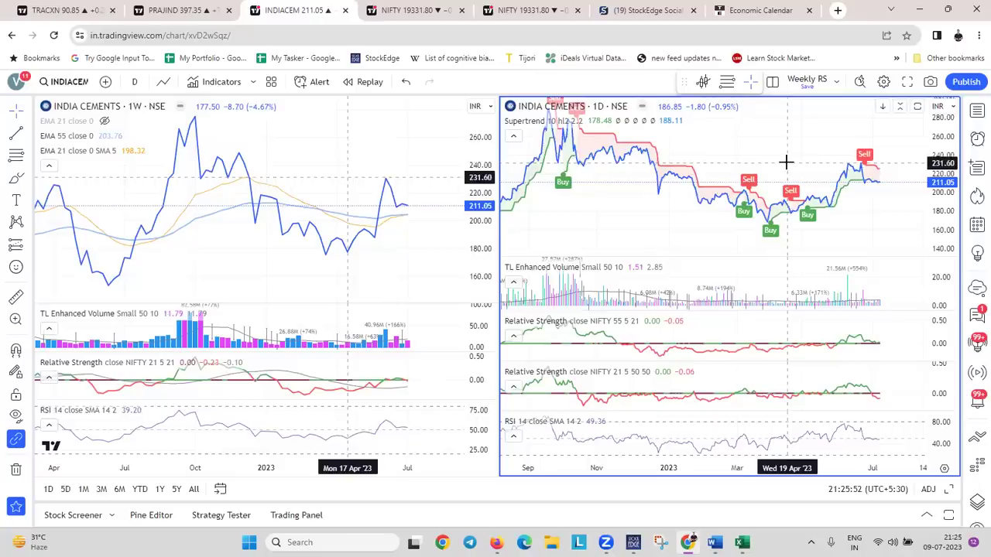
scroll(786, 162, up, 1)
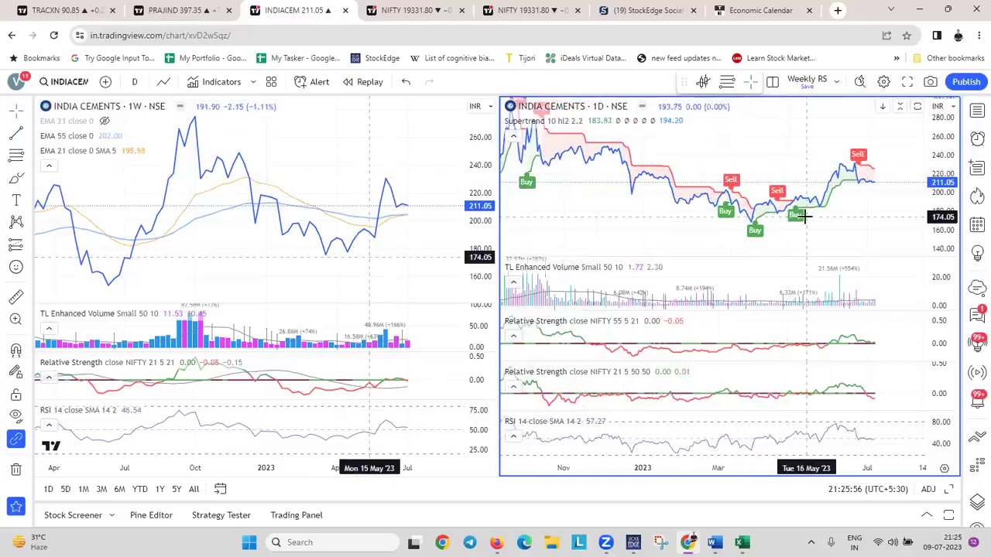
key(alt+Tab)
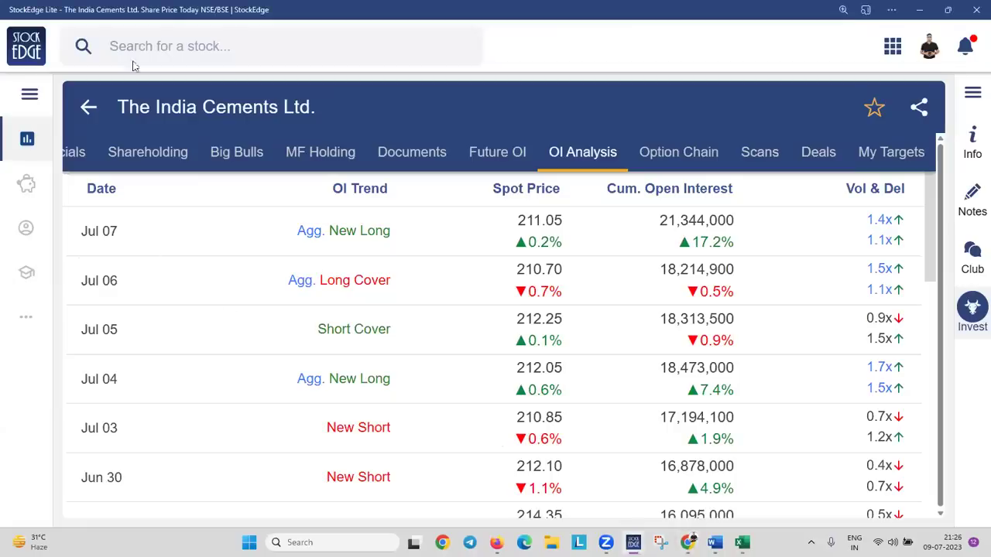
key(alt+Tab)
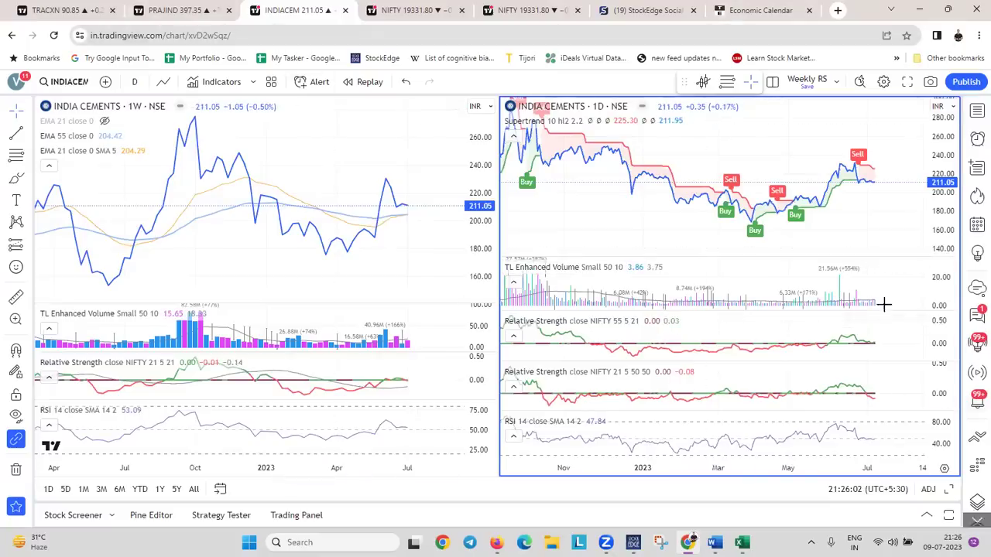
scroll(884, 304, up, 5)
Check the StockEdge OI Analysis and the Excel PivotTable again and return to the India Cements charts in TradingView
key(alt+Tab)
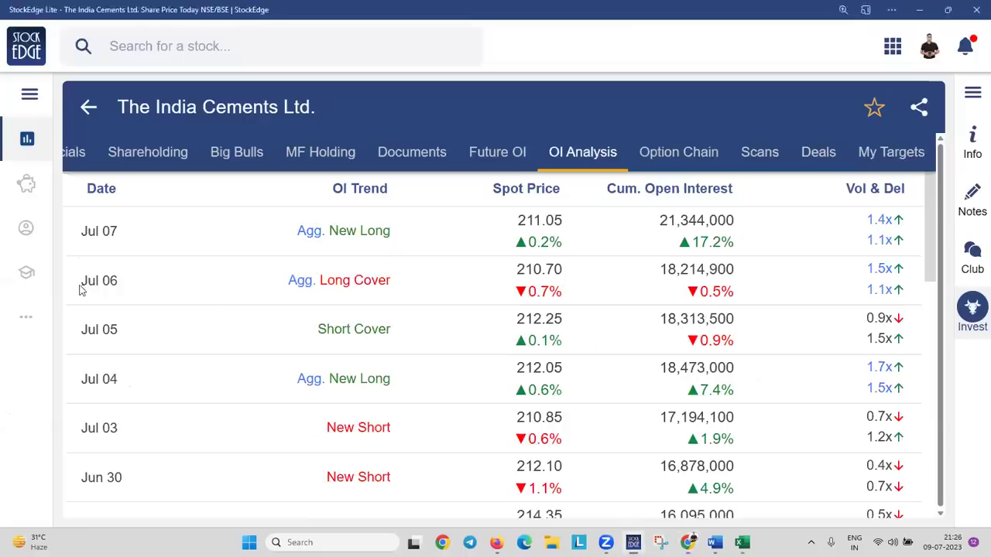
key(alt+Tab)
key(Tab)
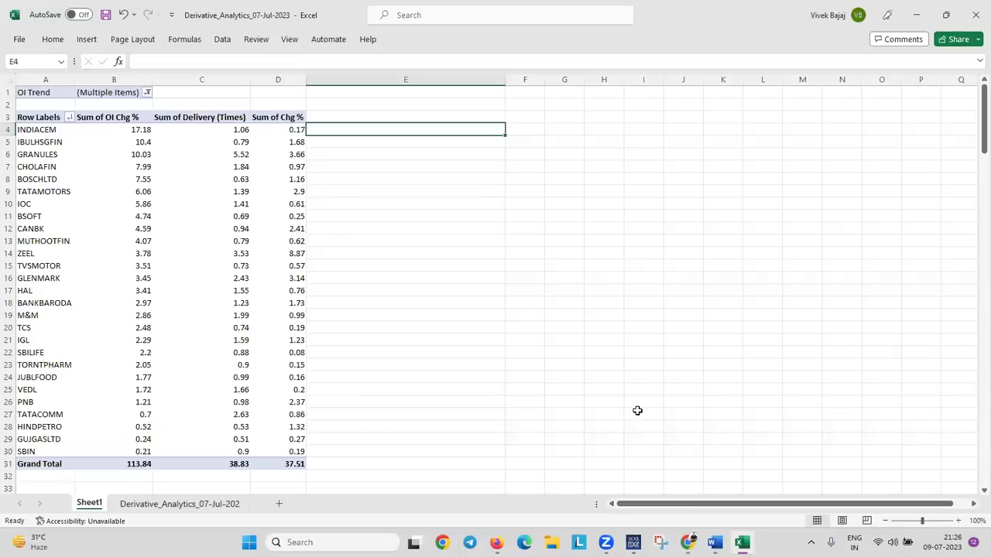
key(alt+Tab)
key(alt+Tab)
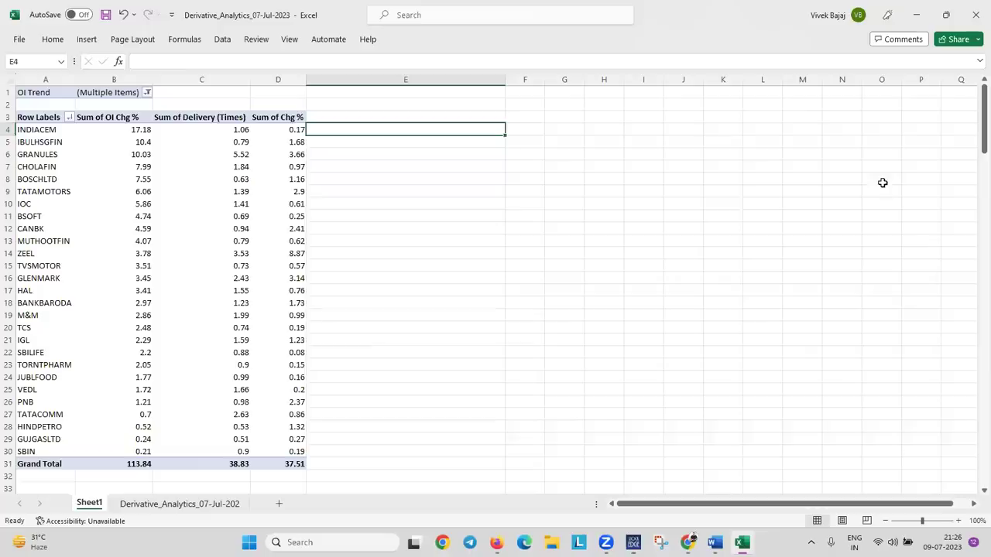
key(alt+Tab)
key(Tab)
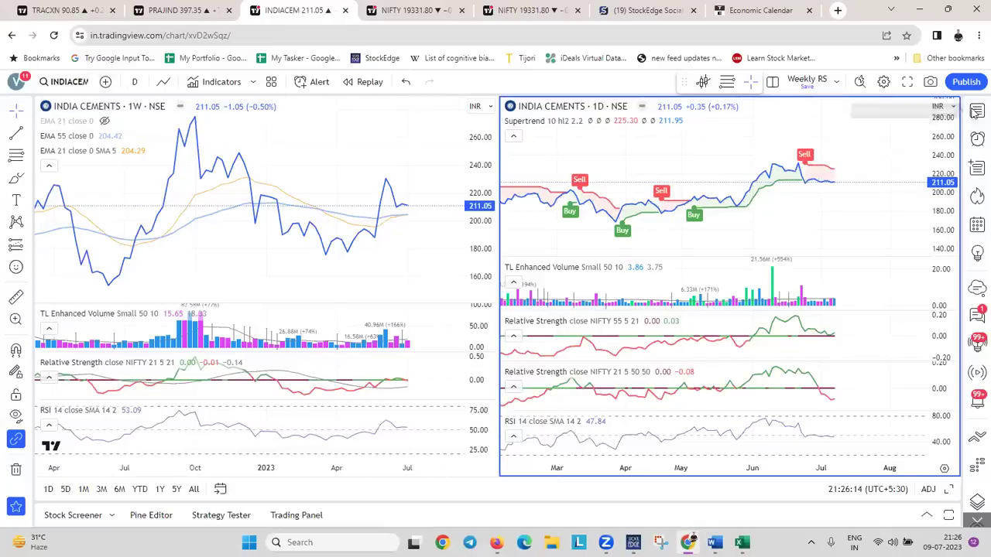
Show the watchlist beside the India Cements charts and switch it from MACRO to the 0_fno stocks list
click(977, 111)
click(844, 113)
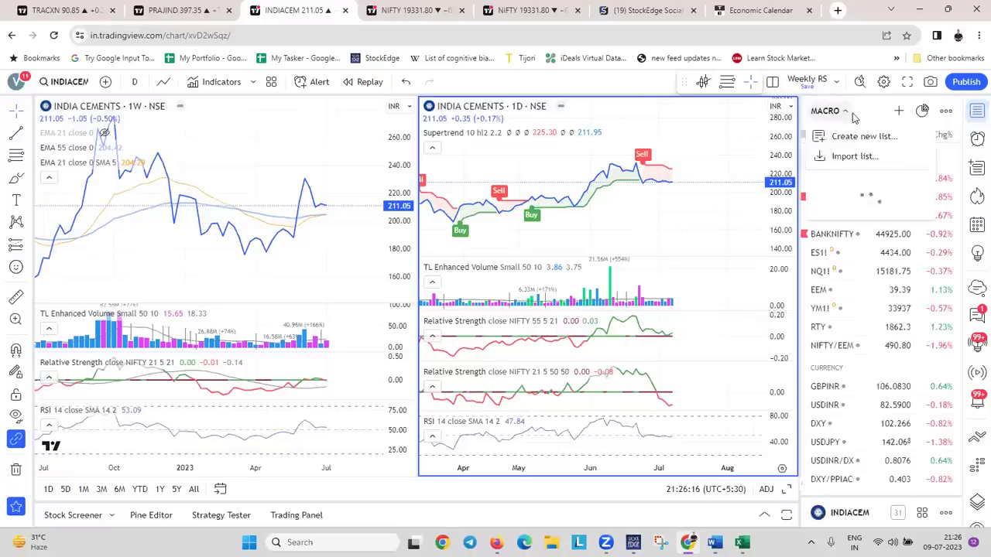
scroll(885, 463, down, 1)
scroll(871, 233, up, 2)
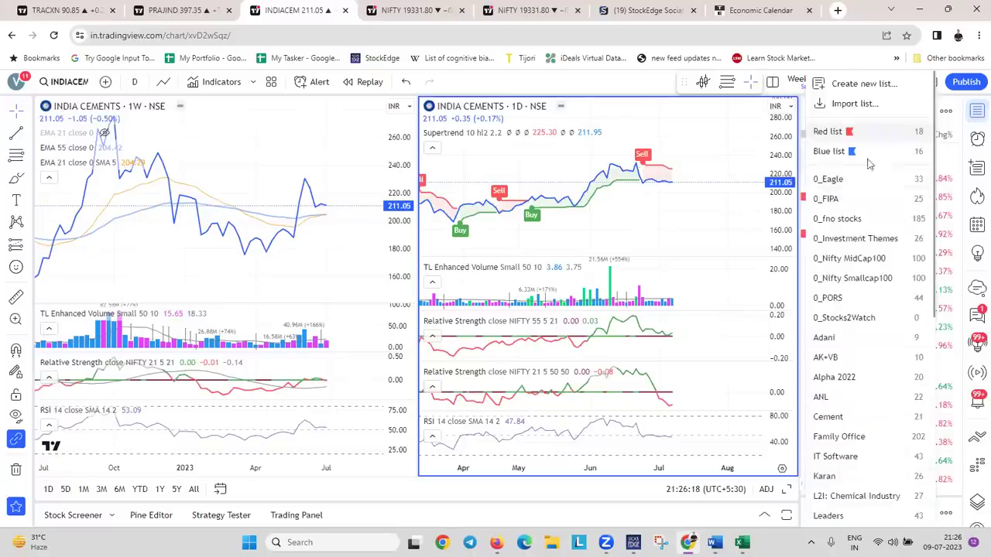
click(869, 222)
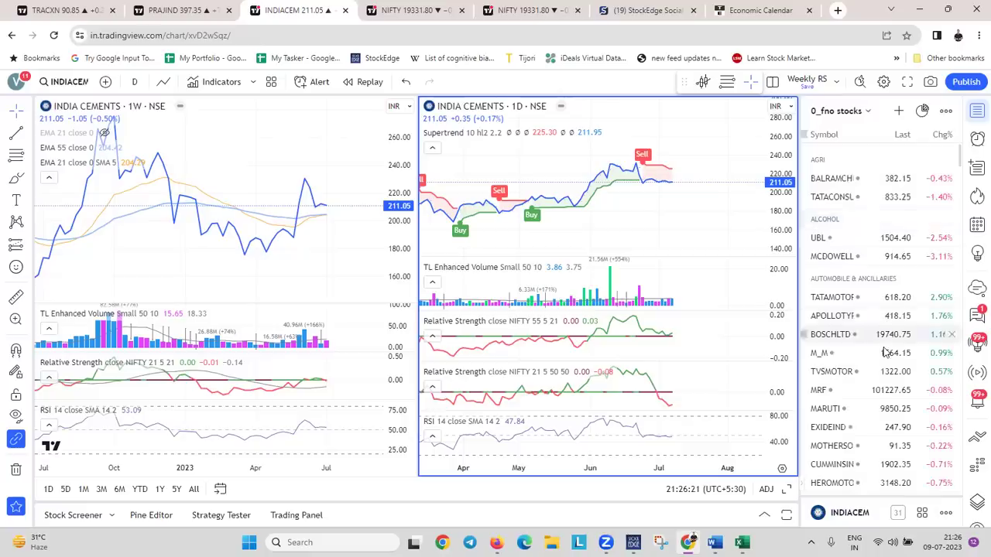
Find INDIACEM under Cement & Construction Materials in the 0_fno stocks watchlist and flag it green
scroll(857, 428, down, 5)
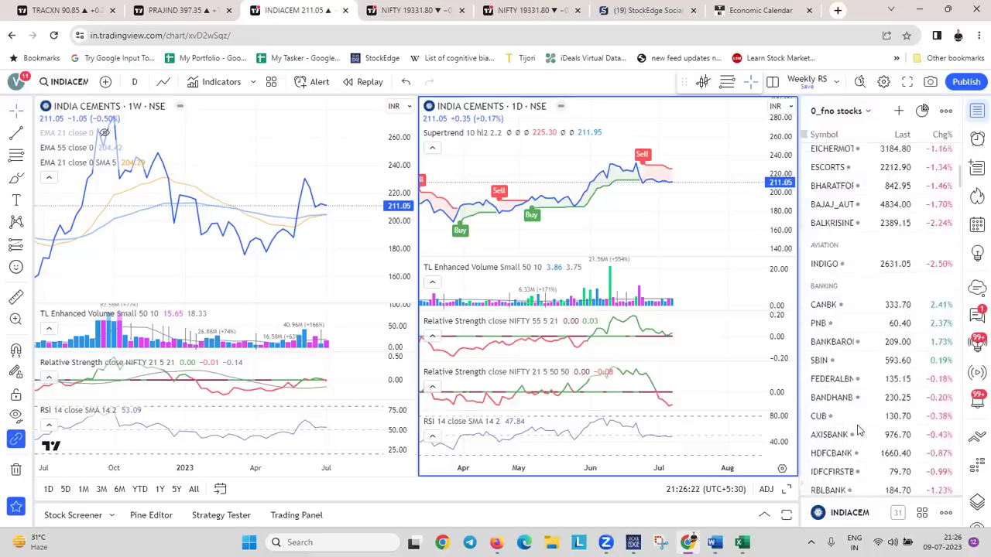
text(india)
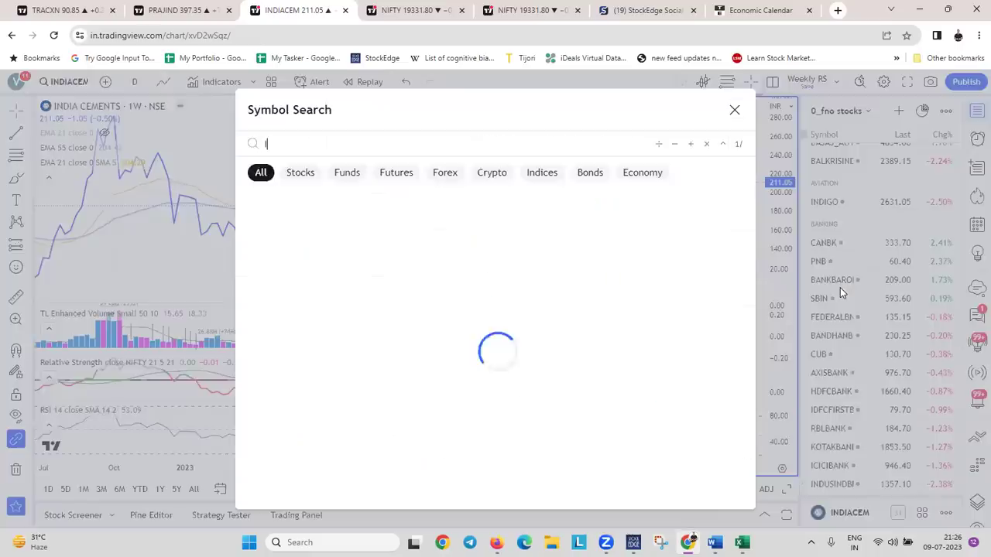
key(Escape)
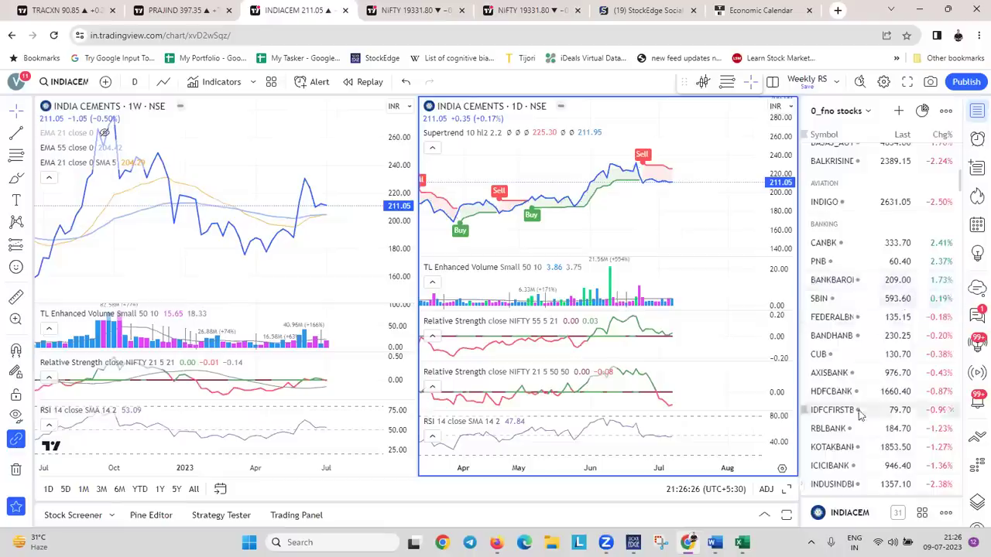
scroll(863, 416, down, 5)
scroll(864, 415, down, 2)
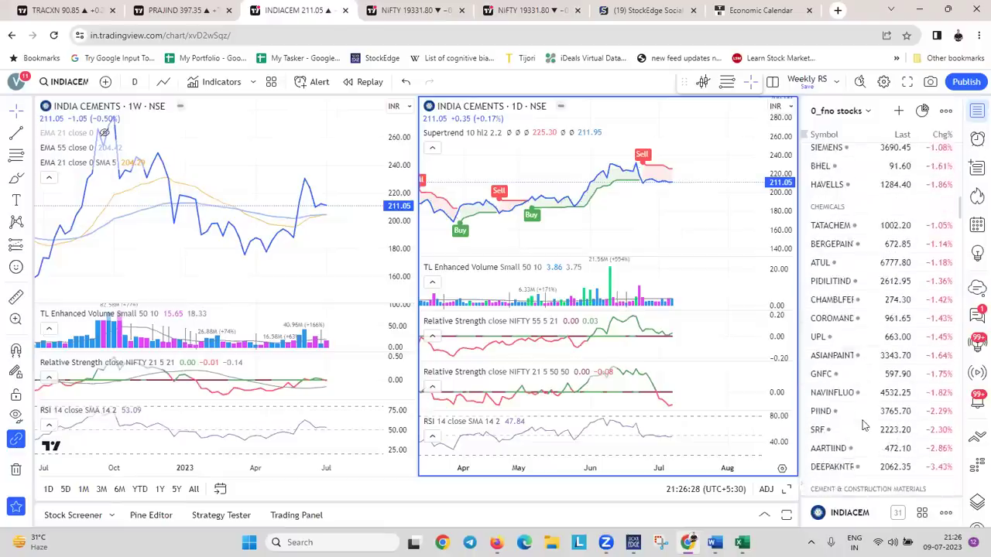
scroll(877, 400, down, 4)
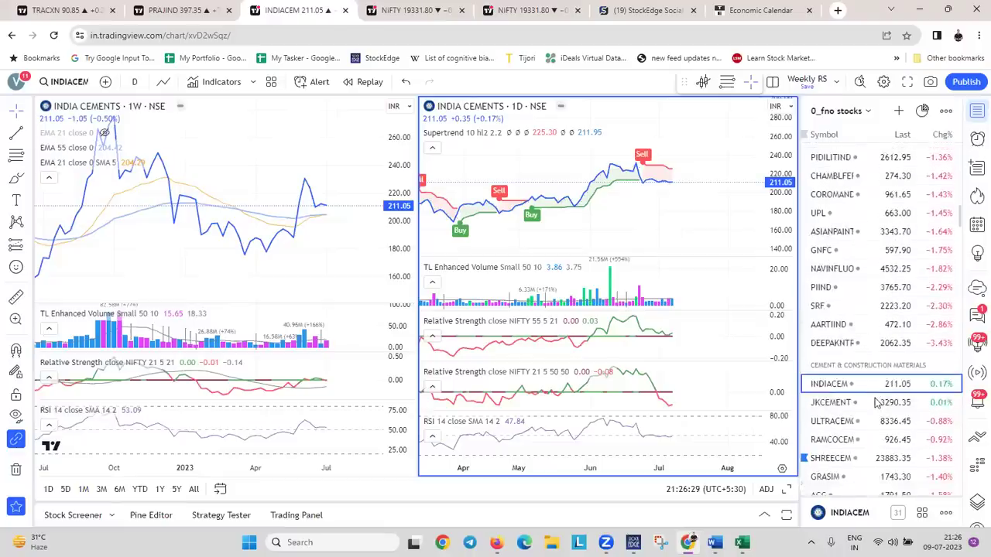
click(806, 385)
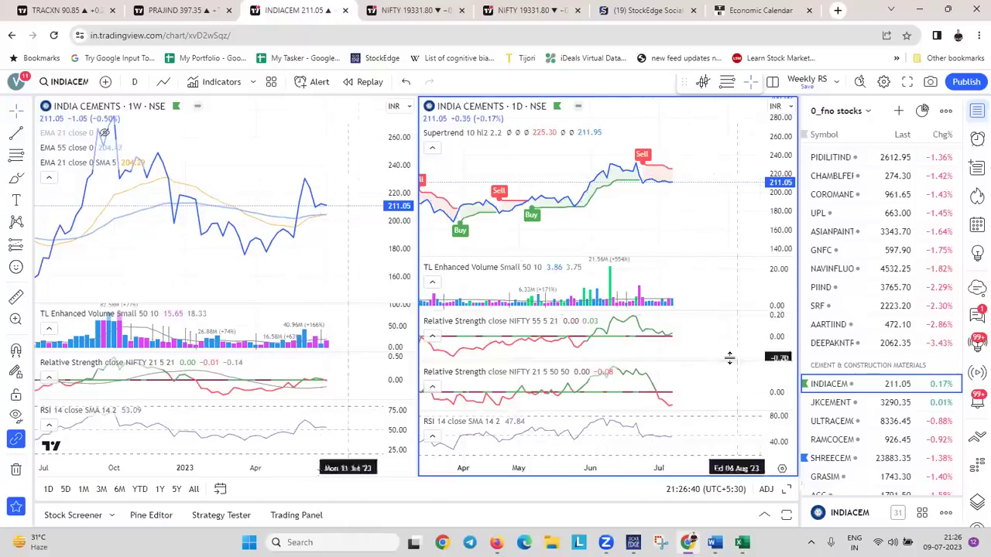
Select IBULHSGFIN in the Excel PivotTable and load the NSE stock Indiabulls Housing in the TradingView charts by searching INDIABUL
key(alt+Tab)
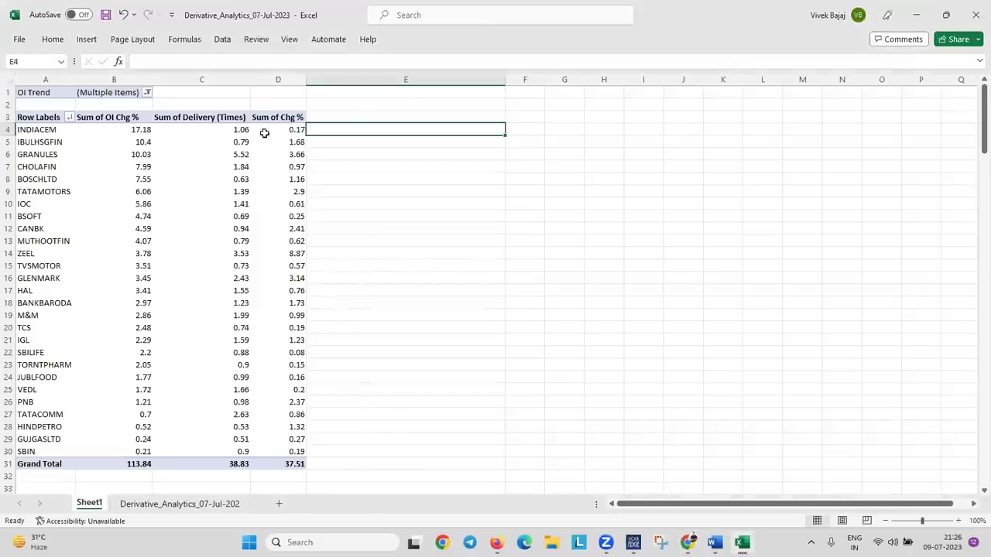
click(56, 141)
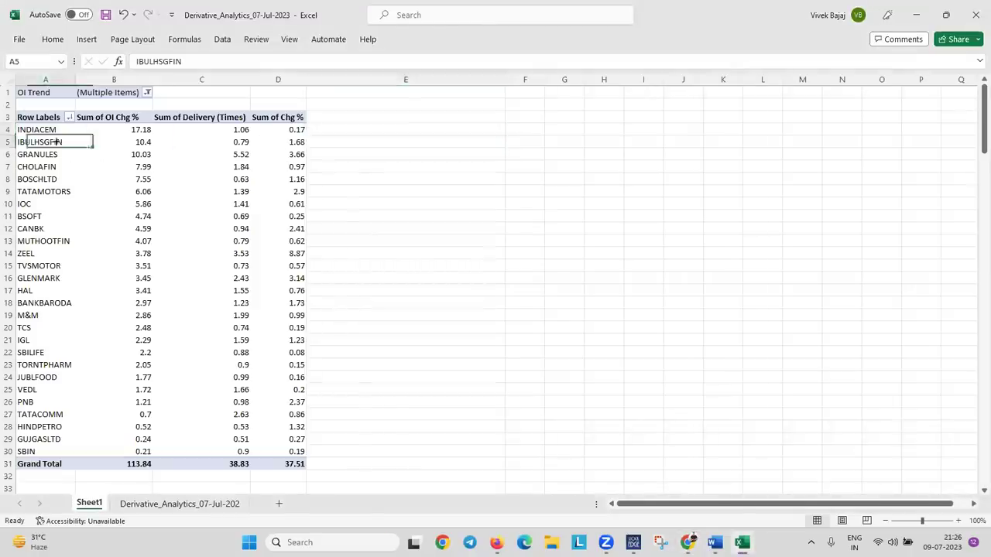
key(alt+Tab)
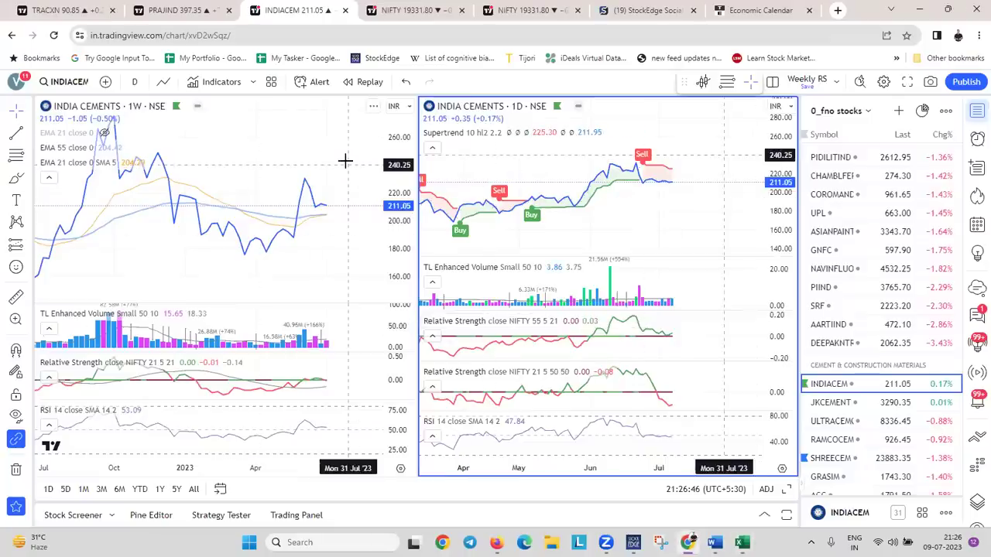
text(INDIABUL)
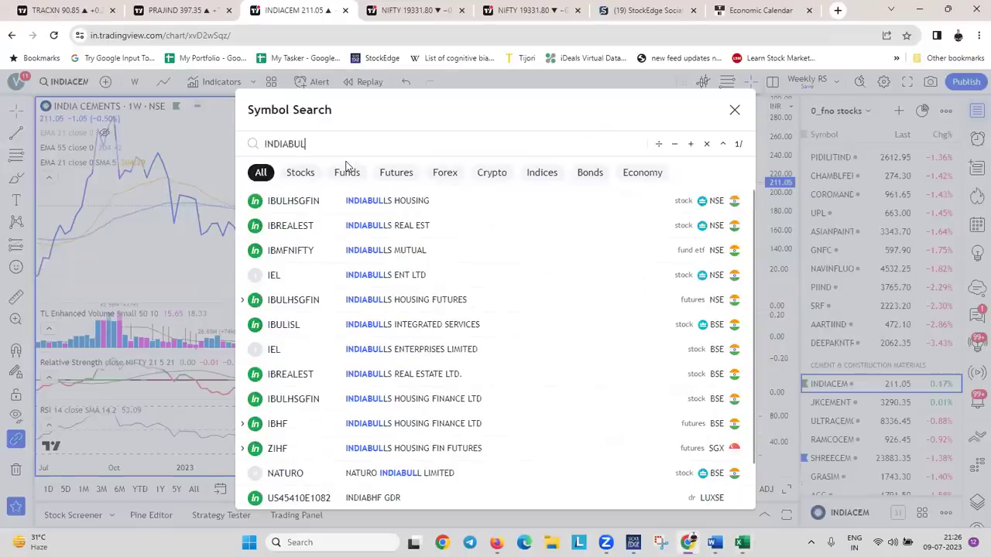
click(453, 199)
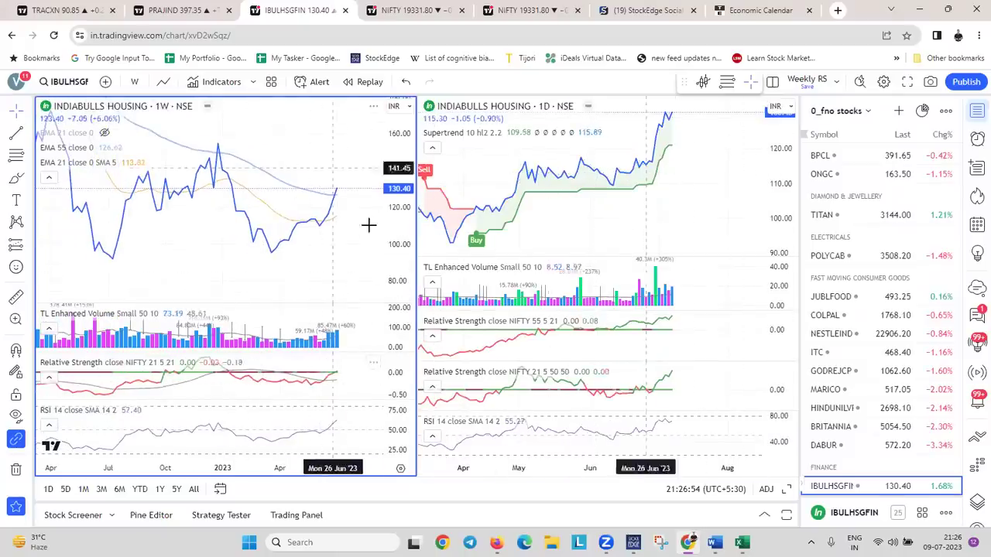
Examine the weekly and daily Indiabulls Housing charts and flag IBULHSGFIN green in the watchlist
scroll(320, 372, up, 1)
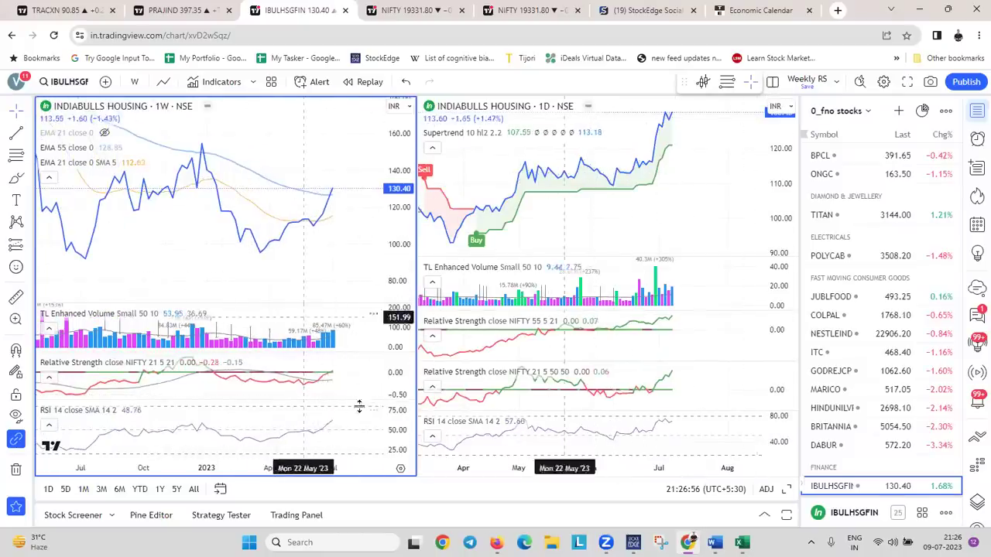
scroll(542, 232, down, 3)
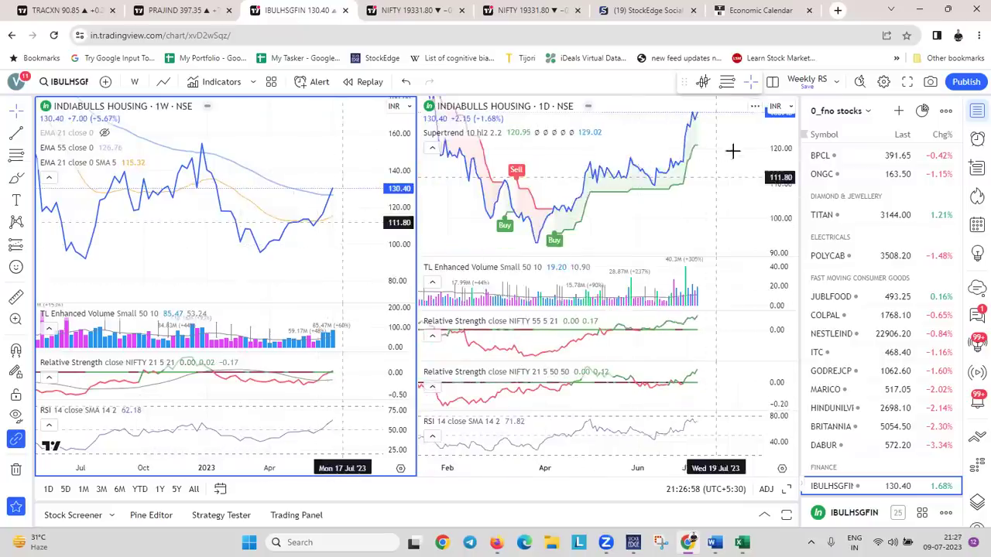
scroll(867, 487, down, 3)
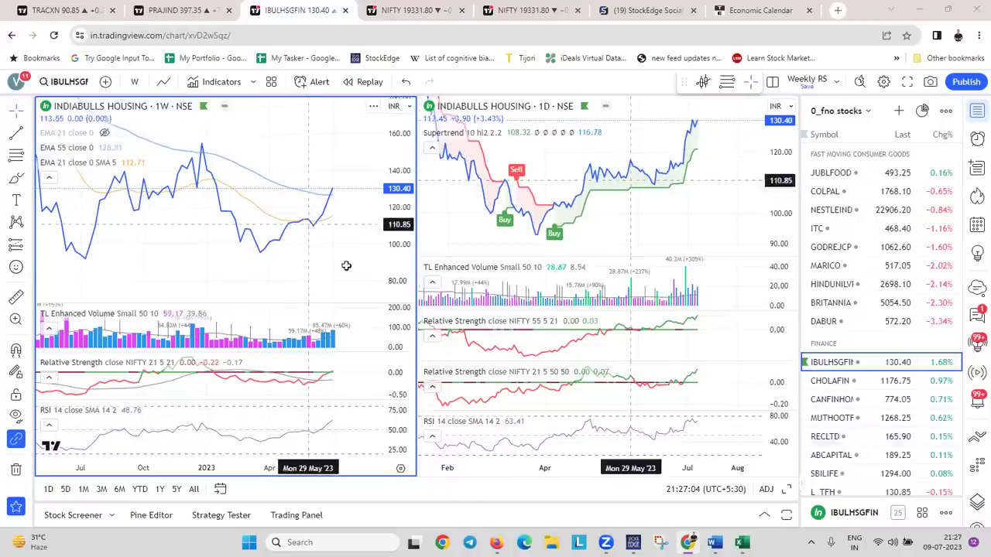
Select GRANULES in the Excel PivotTable and load the NSE stock Granules India in the TradingView charts
key(alt+Tab)
click(127, 142)
click(48, 154)
key(alt+Tab)
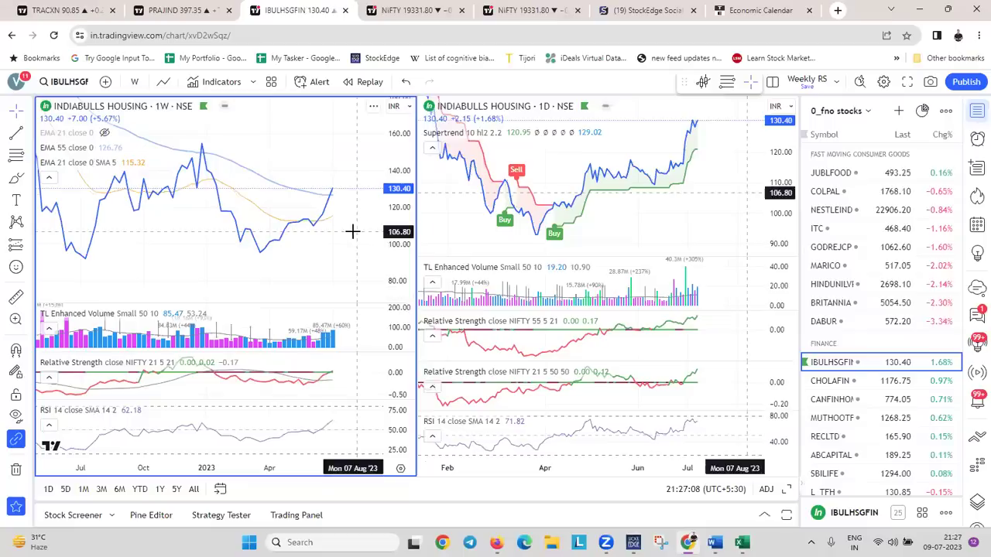
text(GRANULE)
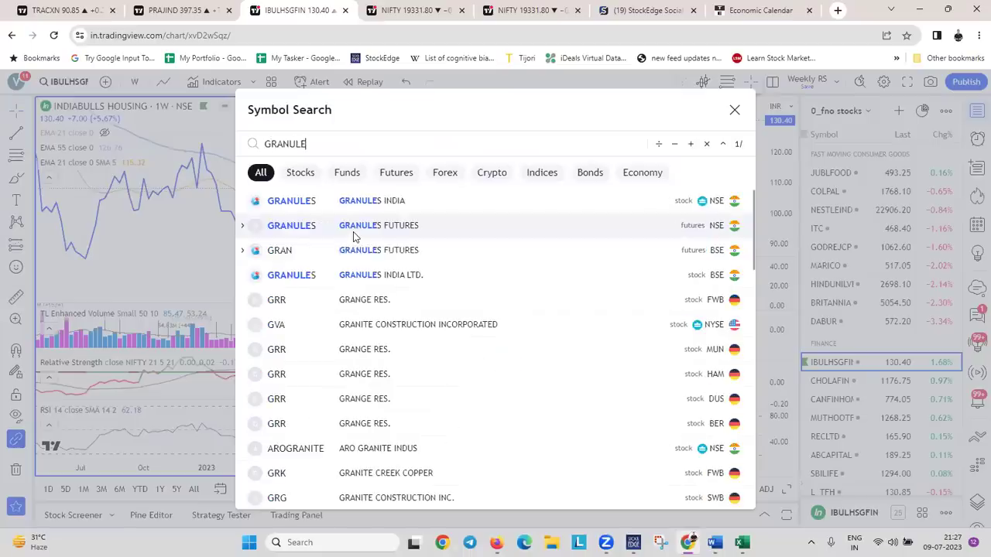
click(453, 201)
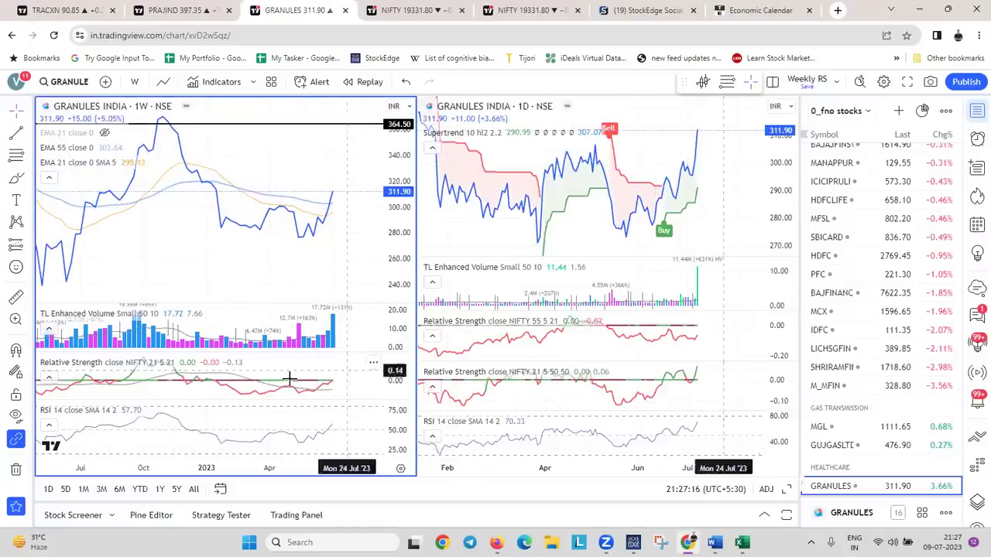
Examine the weekly and daily Granules India charts and flag GRANULES green in the watchlist
scroll(686, 196, down, 2)
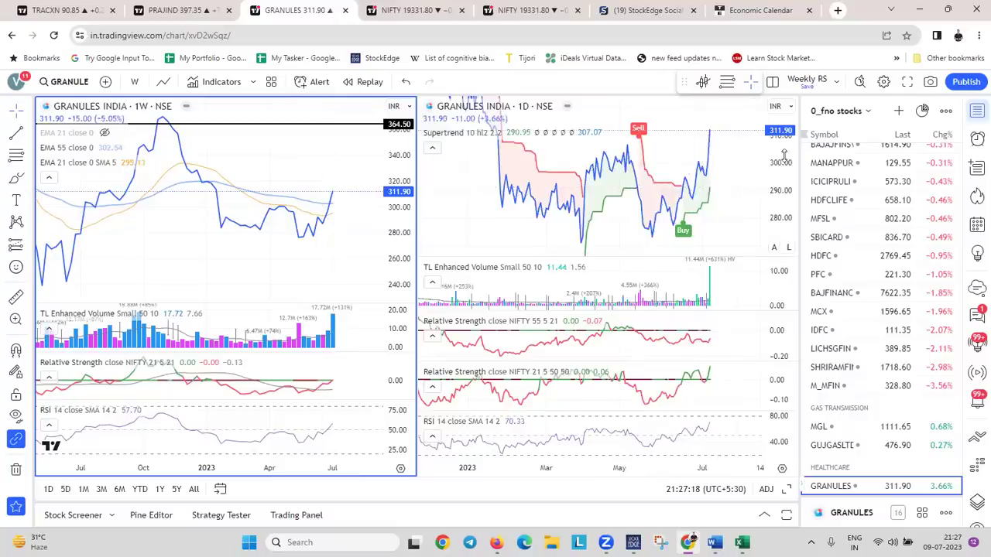
scroll(879, 463, down, 1)
scroll(879, 463, down, 3)
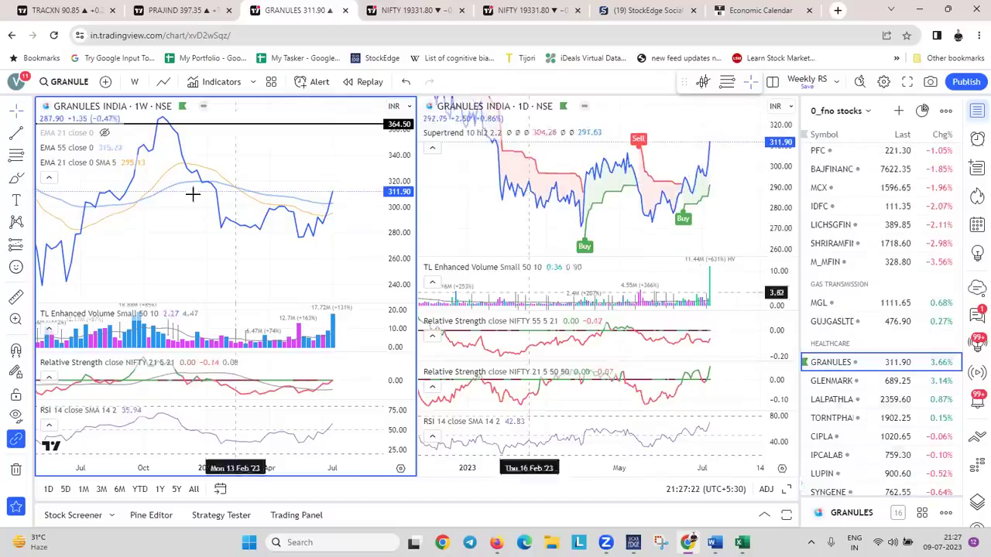
Select CHOLAFIN in the Excel PivotTable, then search CHOLA FIN in TradingView and load the NSE stock Cholamandalam Fin
key(alt+Tab)
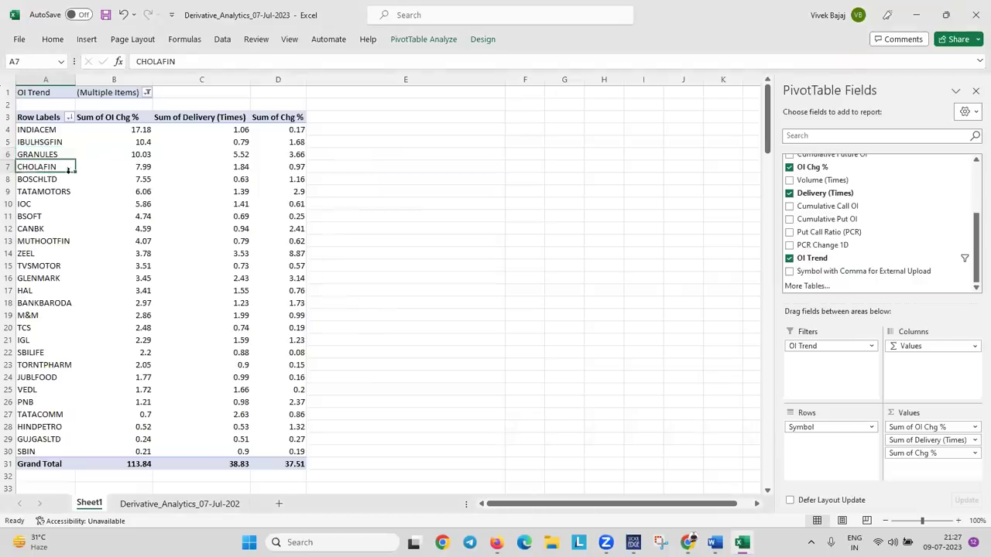
key(alt+Tab)
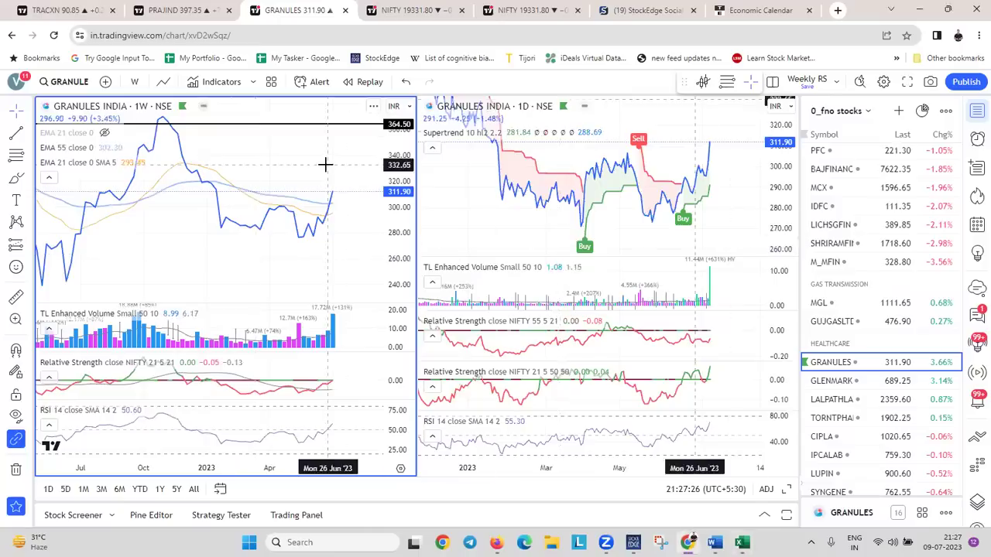
text(CHOLA)
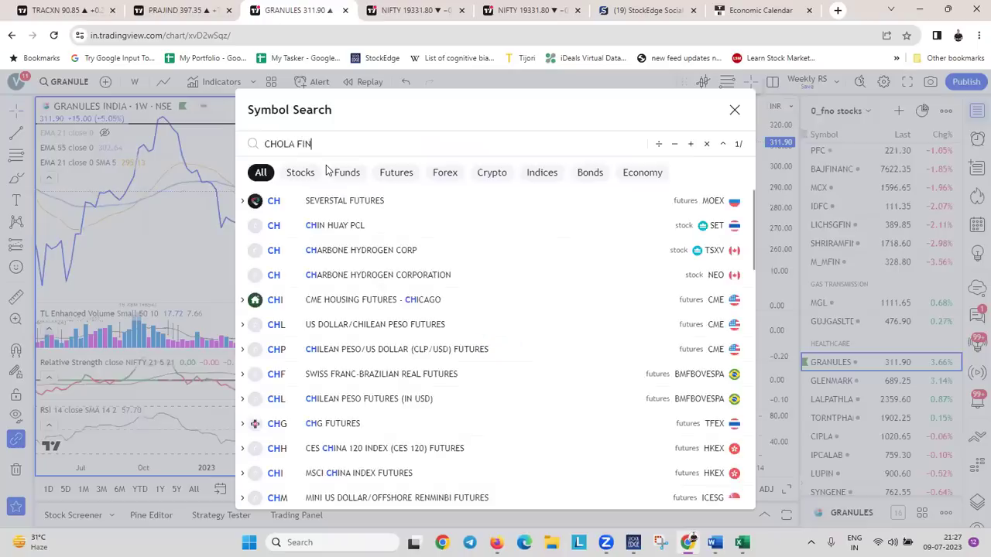
text( FIN)
click(438, 224)
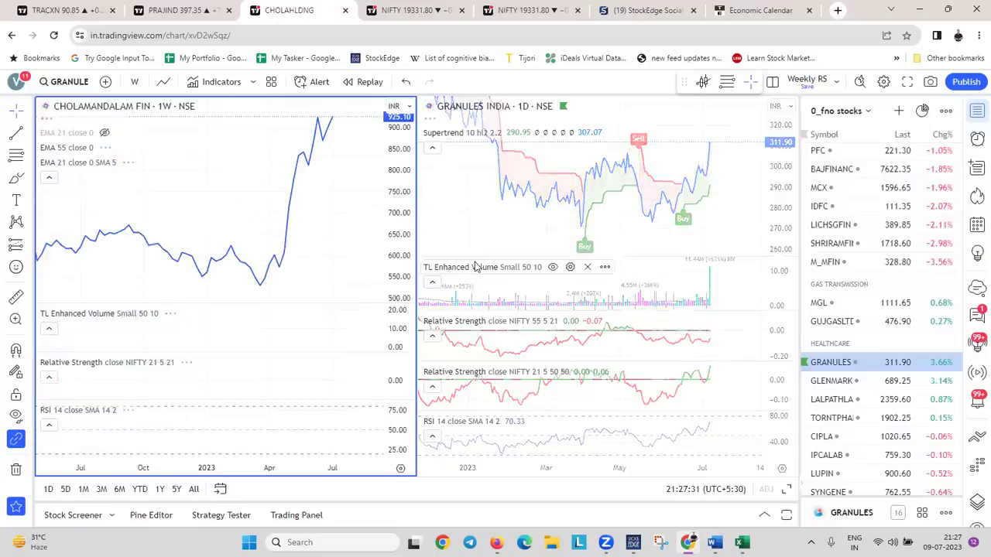
Examine the price trend, volume and relative strength on the weekly and daily Cholamandalam Fin charts over a longer period
drag(408, 221, 408, 255)
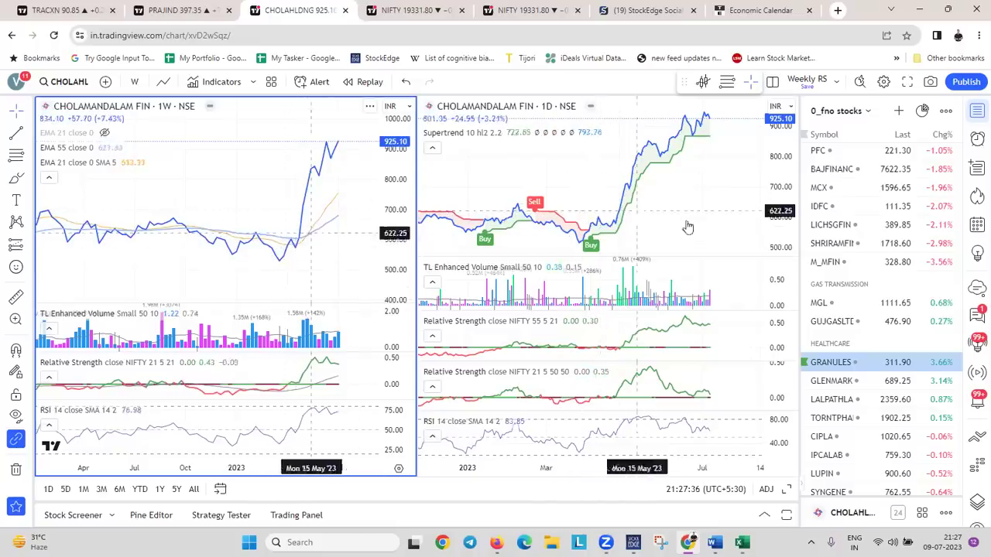
scroll(676, 198, down, 2)
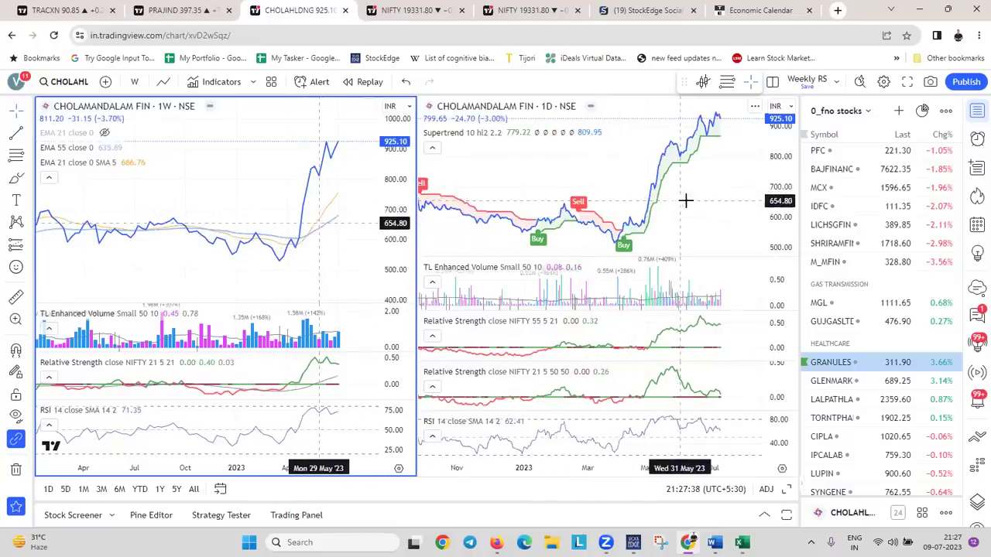
scroll(685, 201, down, 1)
scroll(312, 191, down, 2)
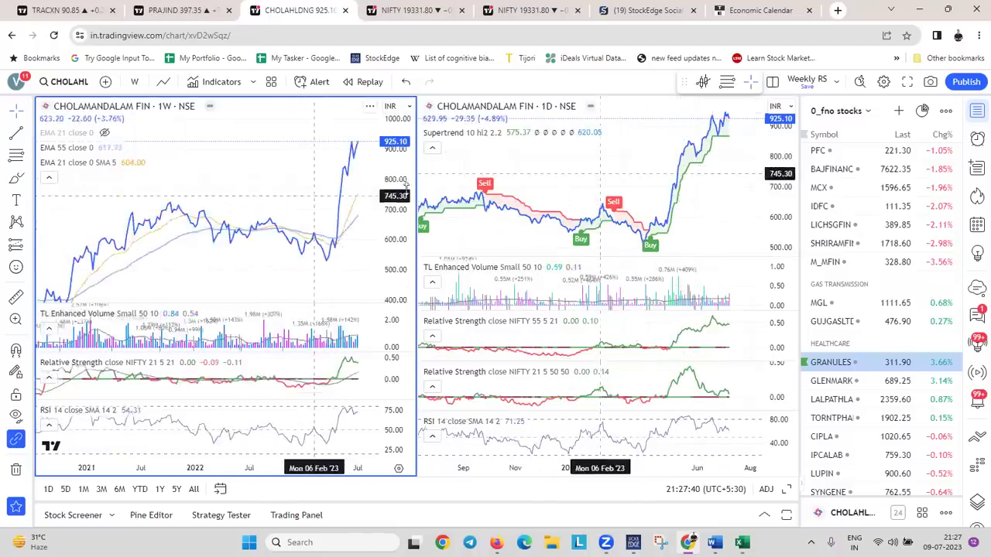
scroll(345, 230, down, 2)
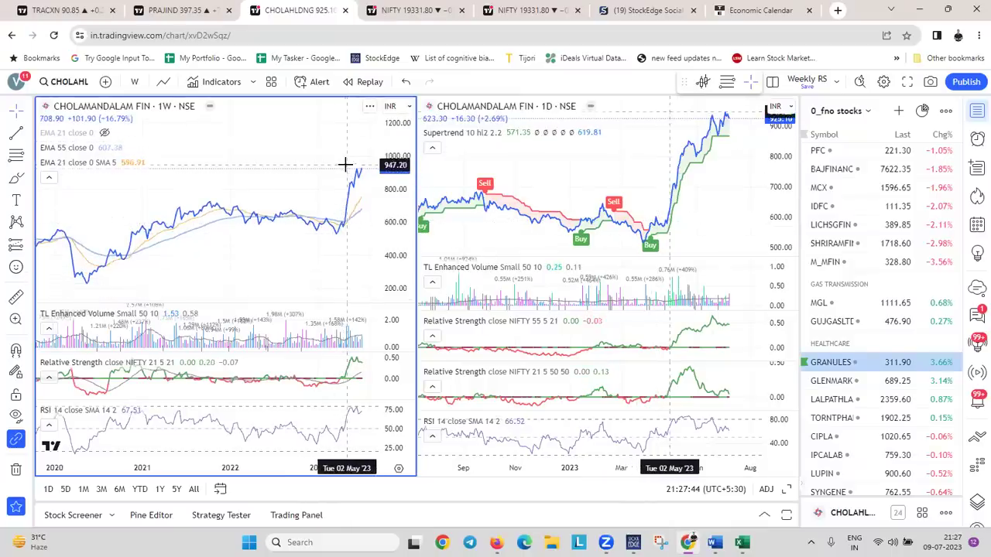
scroll(267, 172, up, 3)
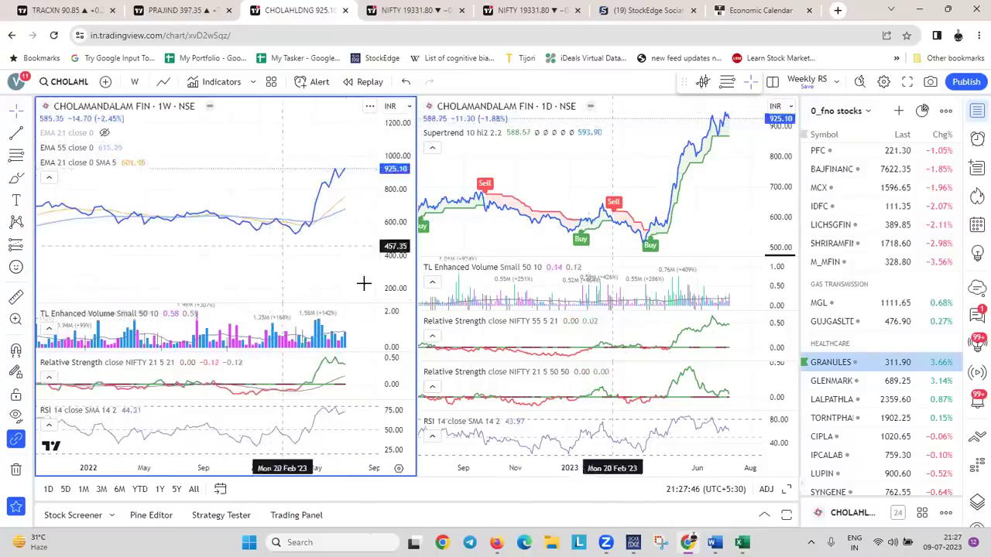
Find BOSCHLTD in the Excel PivotTable, load the NSE stock Bosch Ltd in the TradingView charts and flag it green
key(alt+Tab)
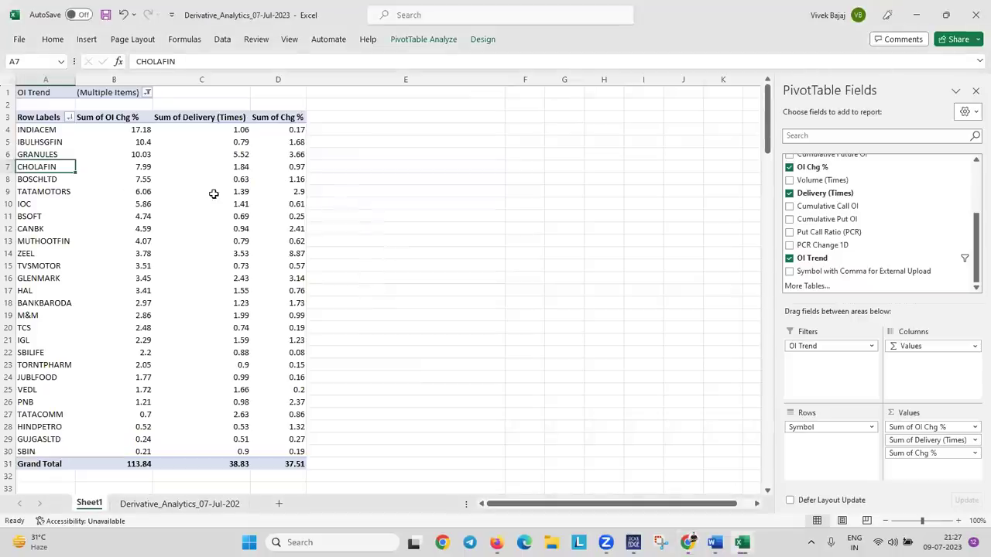
click(75, 177)
key(alt+Tab)
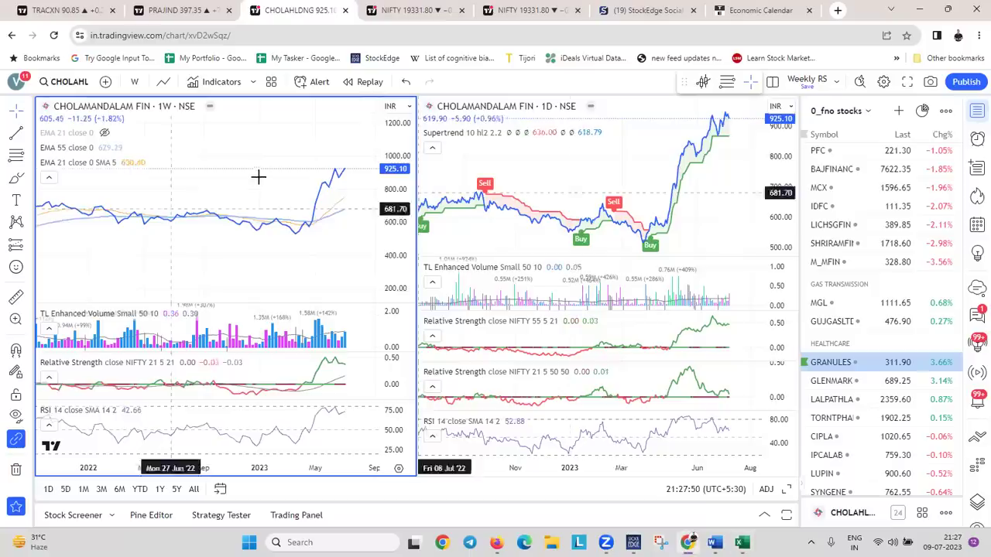
text(B)
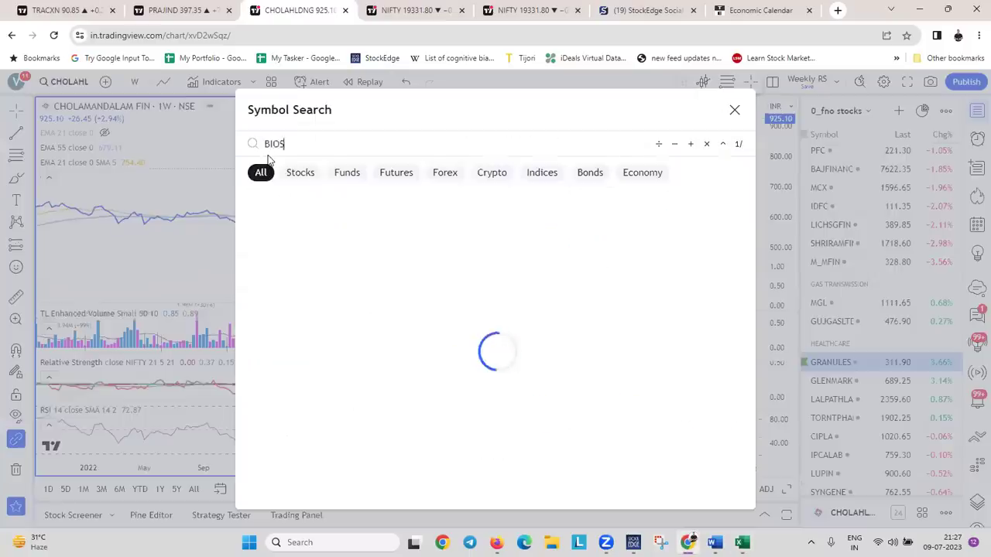
text(IO)
key(BackSpace)
key(BackSpace)
text(OS)
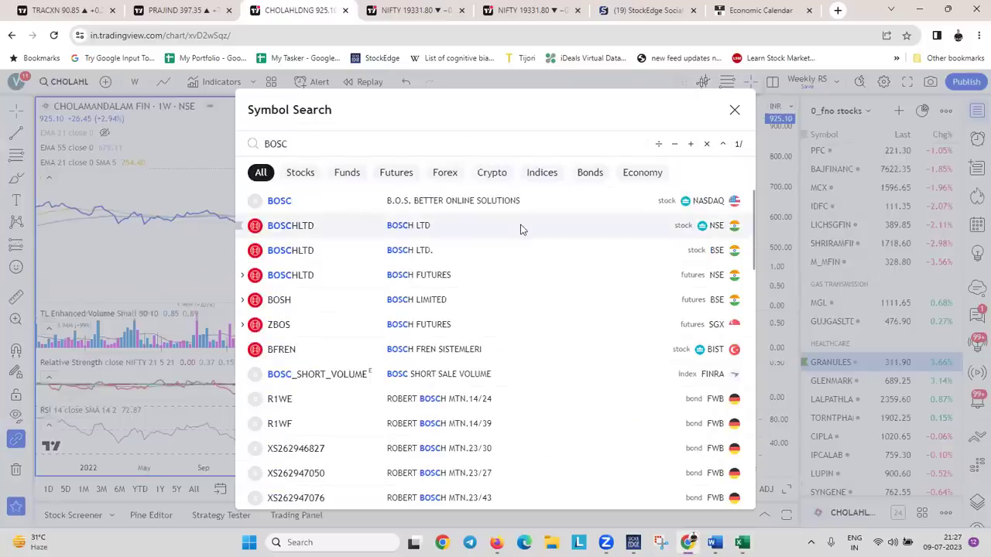
click(521, 229)
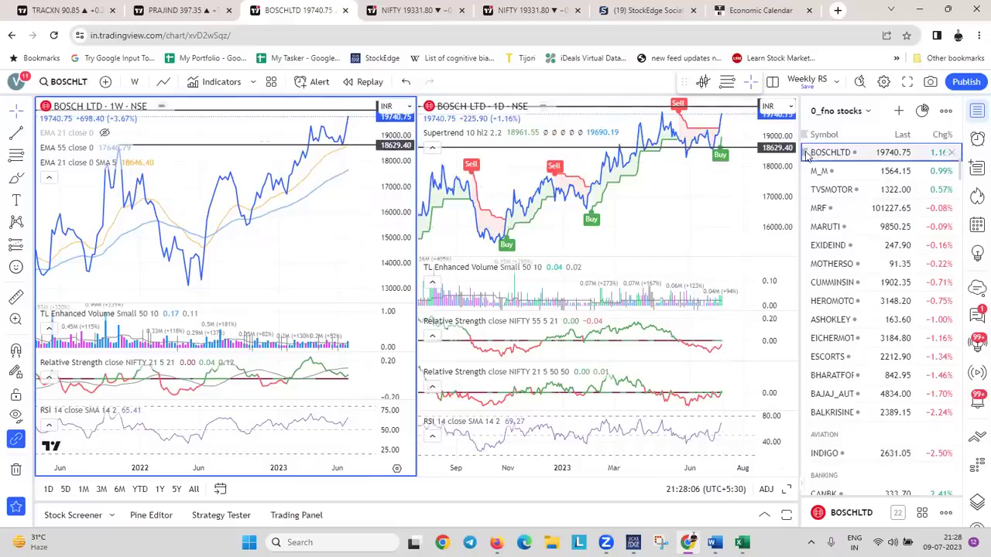
Find TATAMOTORS in the Excel PivotTable, then search TATA MOTOR in TradingView and load the NSE stock Tata Motors Ltd
key(alt+Tab)
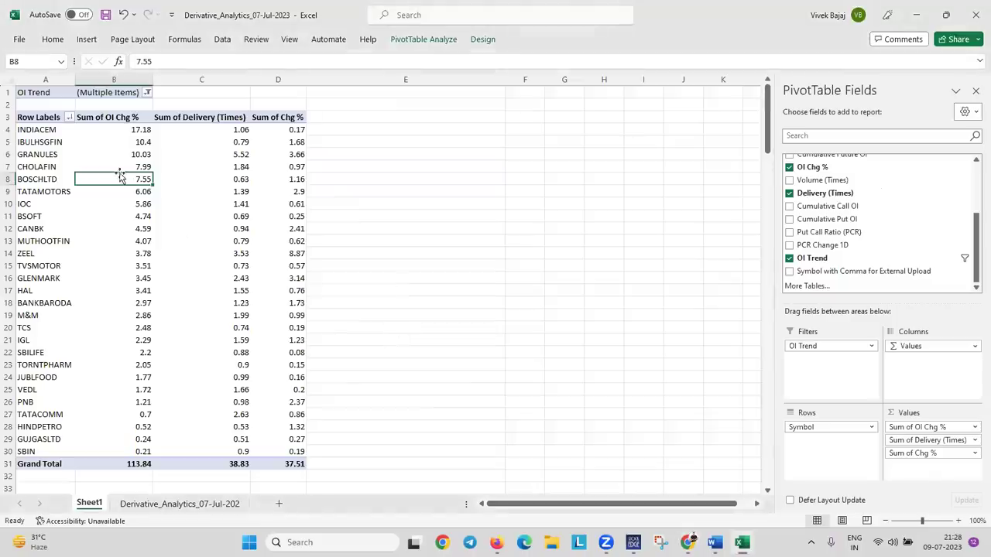
click(72, 195)
key(alt+Tab)
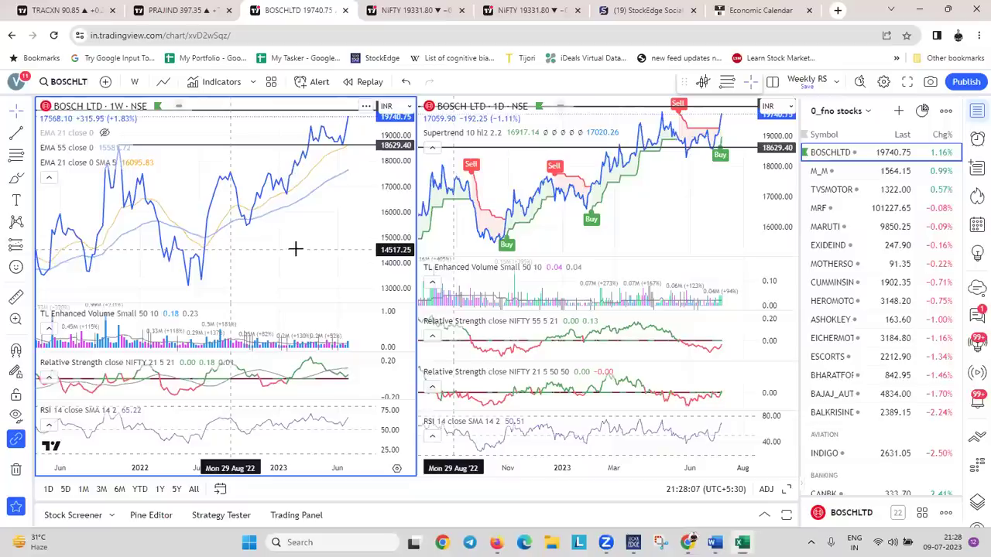
text(TATA MOTOR)
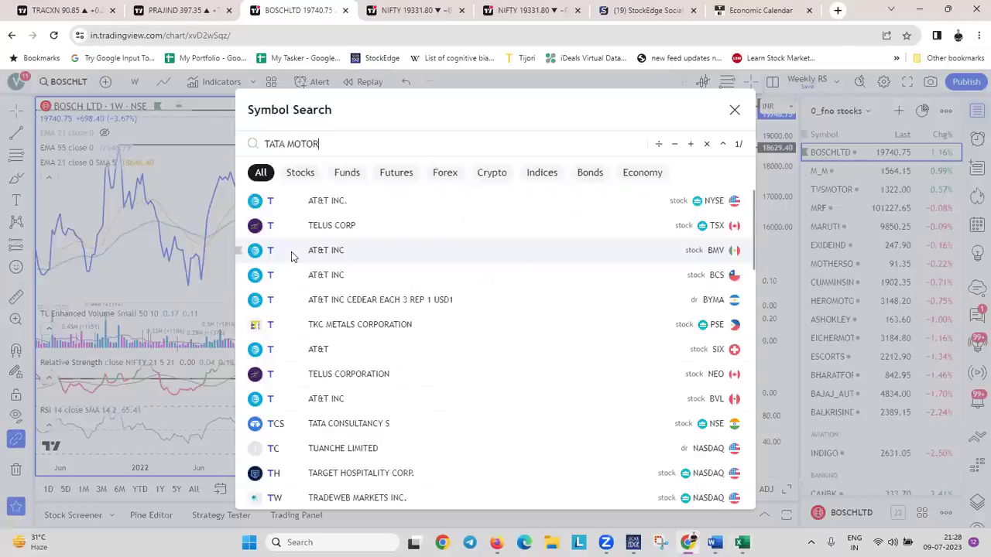
click(453, 207)
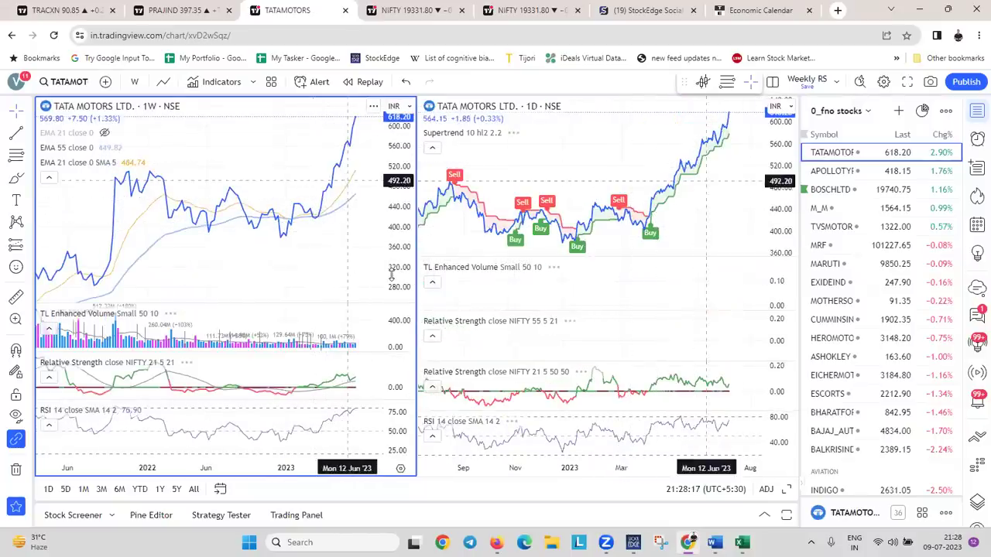
Mark the 446.55 level with a horizontal ray on the weekly Tata Motors chart and flag the stock green in the watchlist
scroll(654, 213, down, 2)
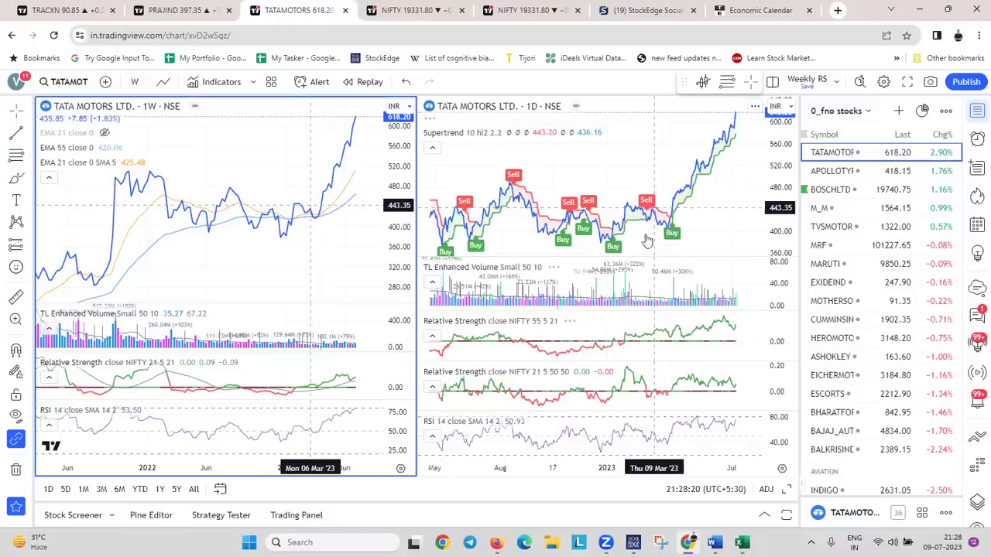
click(293, 203)
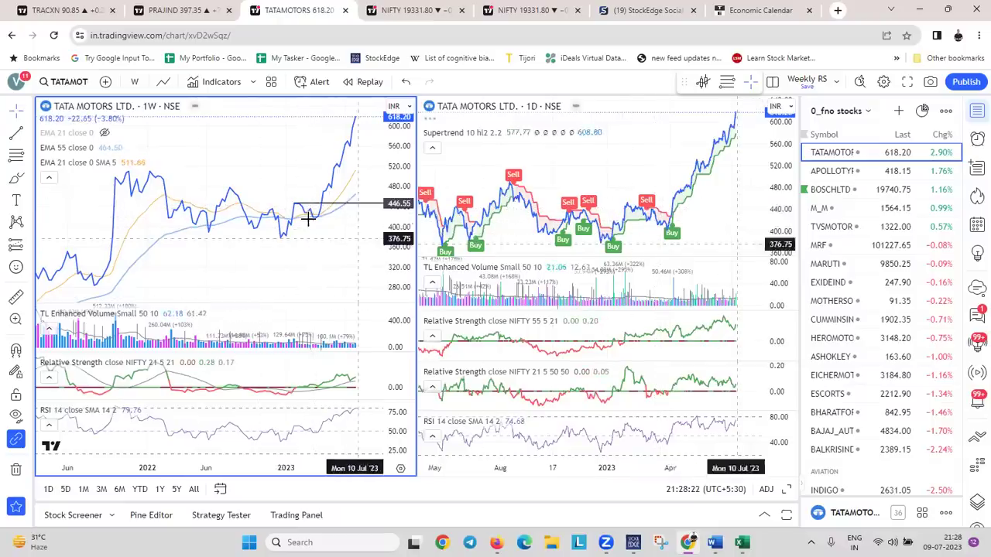
scroll(842, 216, up, 1)
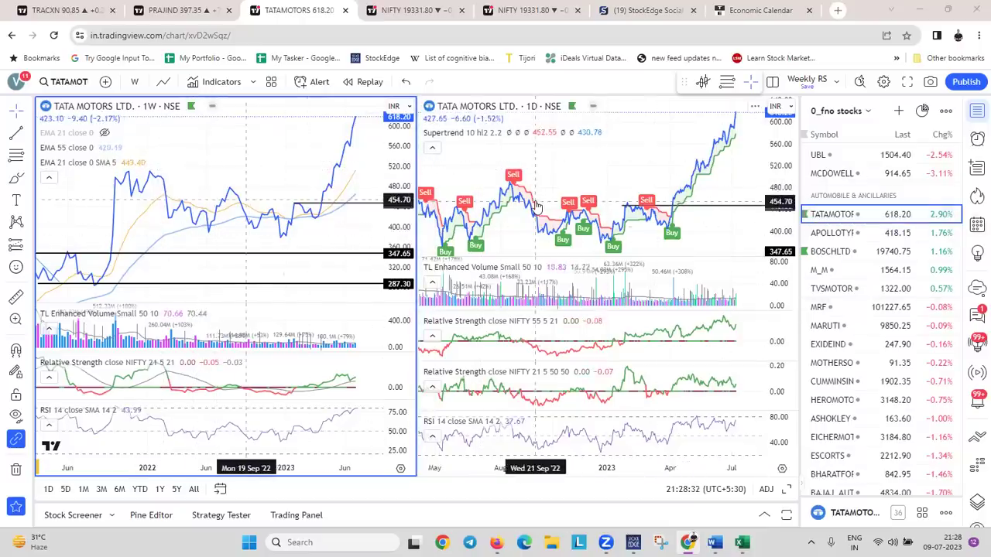
Select IOC in the Excel PivotTable, load the NSE stock Indian Oil Corp in TradingView and flag it green in the watchlist
key(alt+Tab)
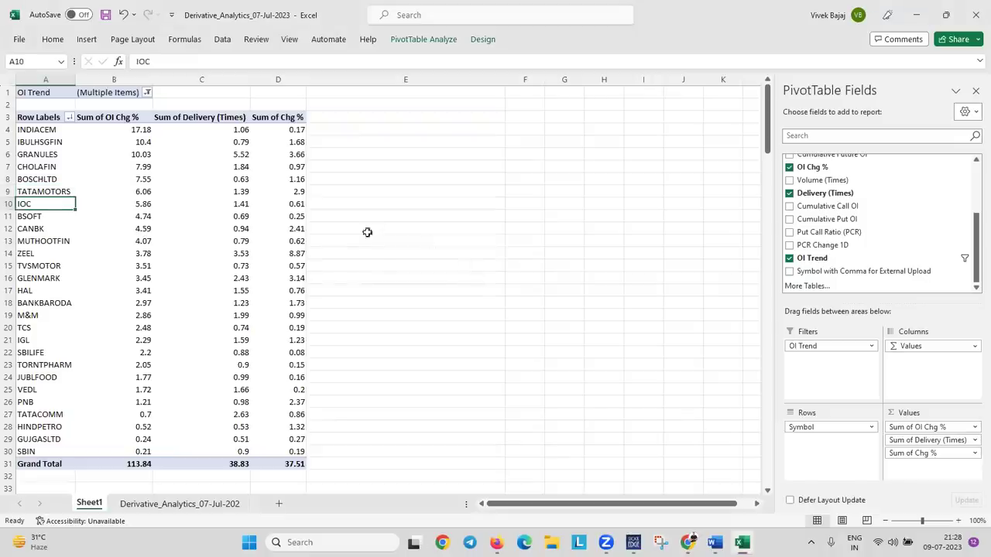
key(alt+Tab)
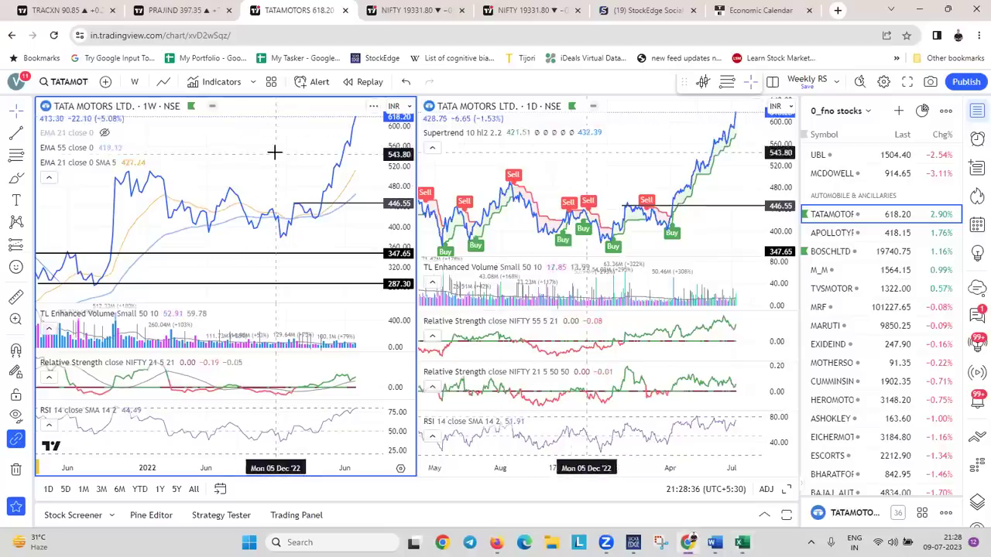
text(IOC)
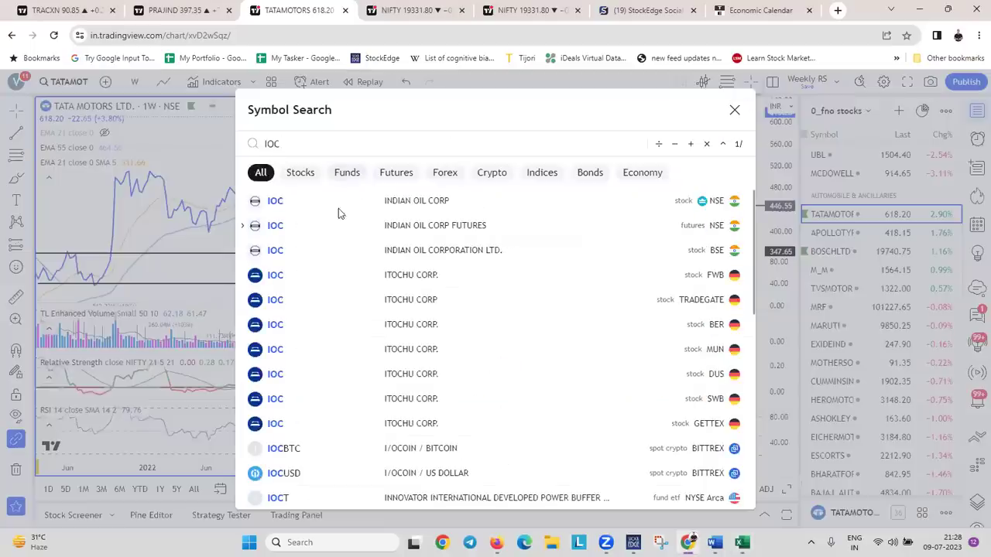
click(397, 203)
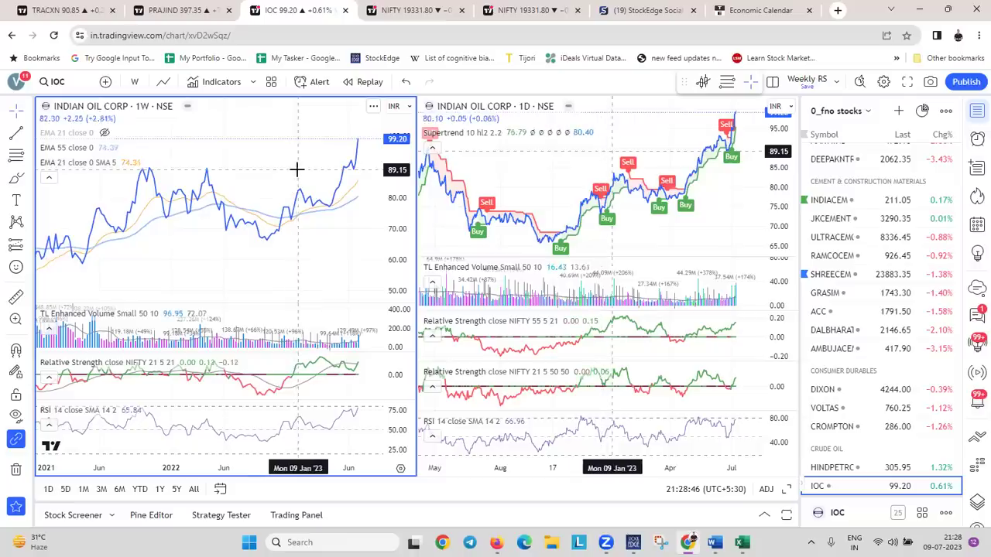
scroll(825, 424, down, 3)
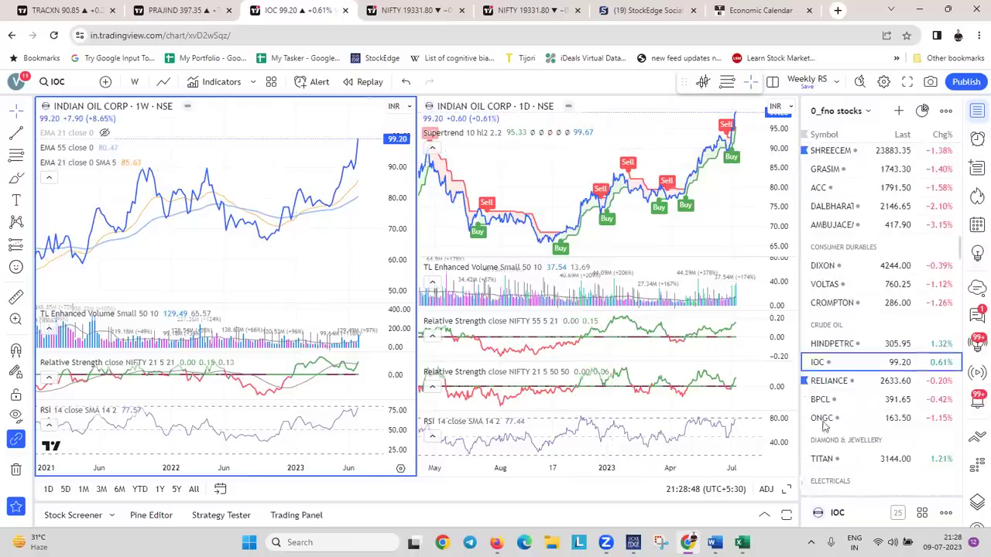
click(805, 364)
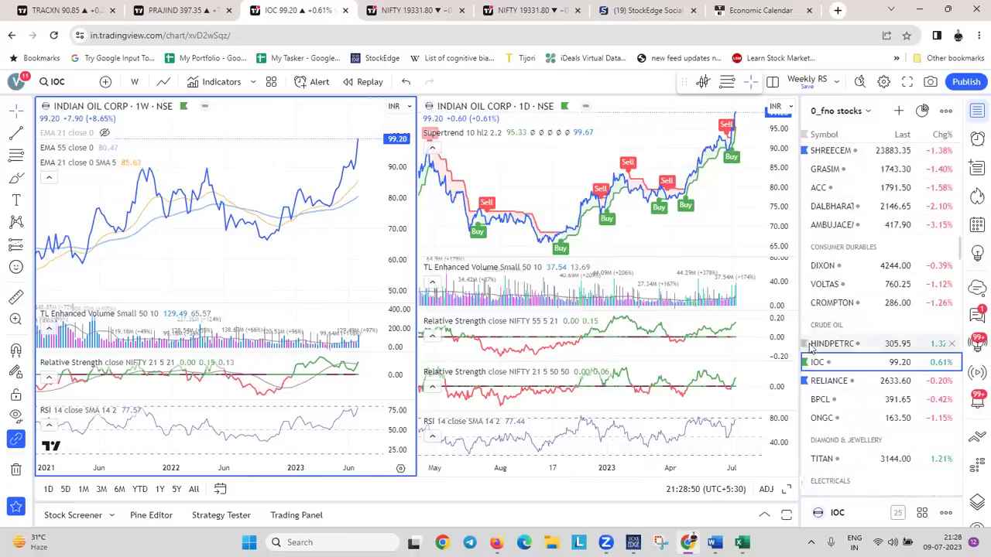
Open the charts of HINDPETRO and BPCL from the watchlist's crude oil group and flag both stocks green
click(841, 344)
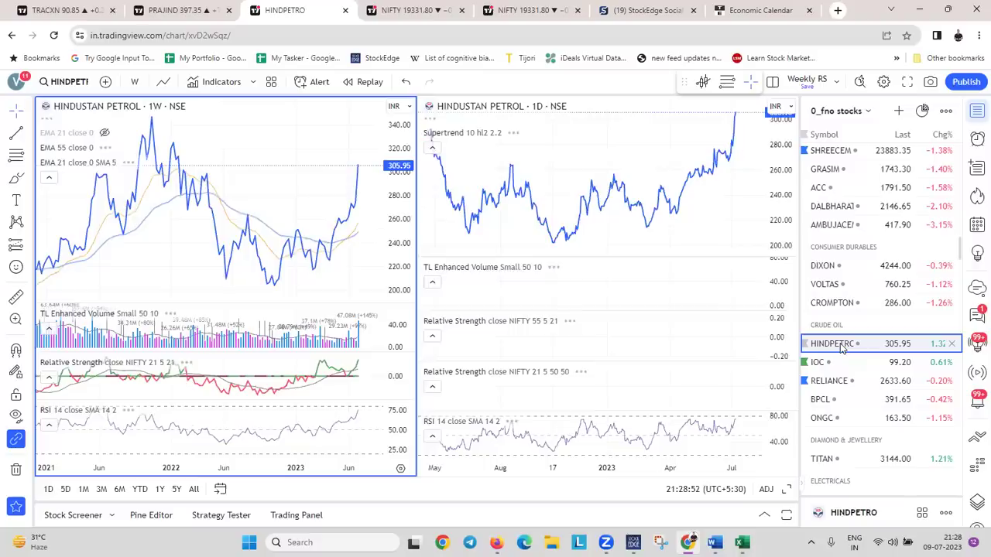
click(806, 344)
click(847, 399)
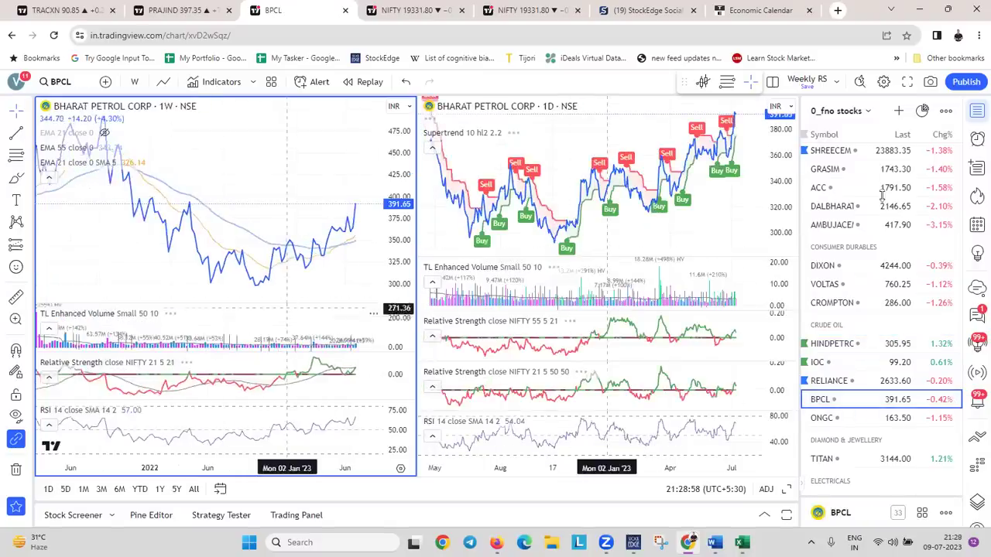
scroll(719, 225, up, 3)
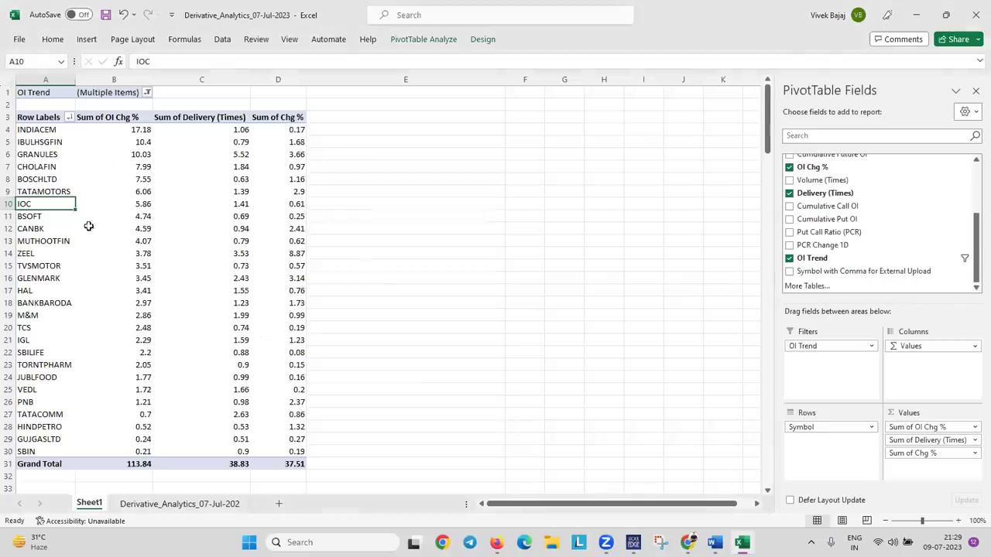
Search BSOFT in TradingView, load the NSE stock Birlasoft (India) and check its weekly and daily charts
key(alt+Tab)
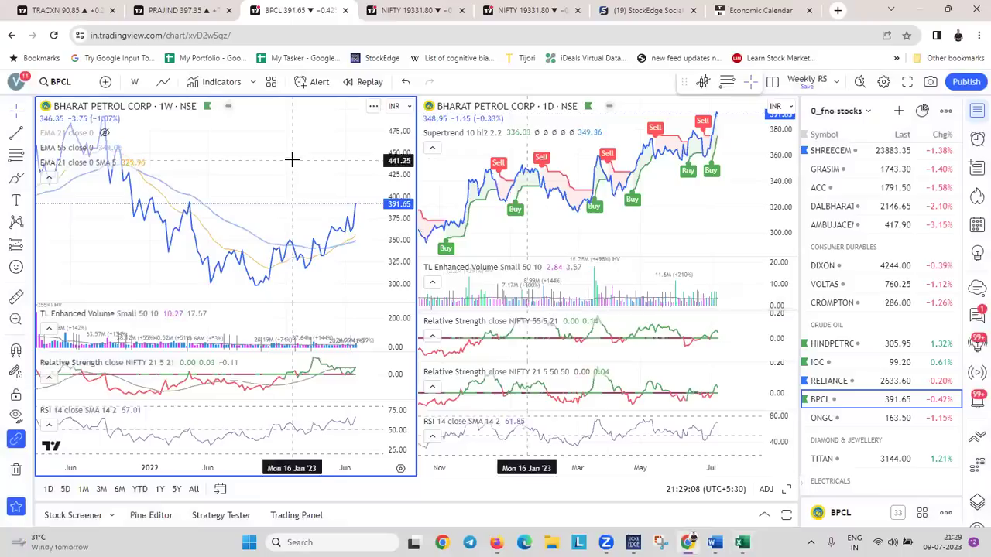
text(BSOFT)
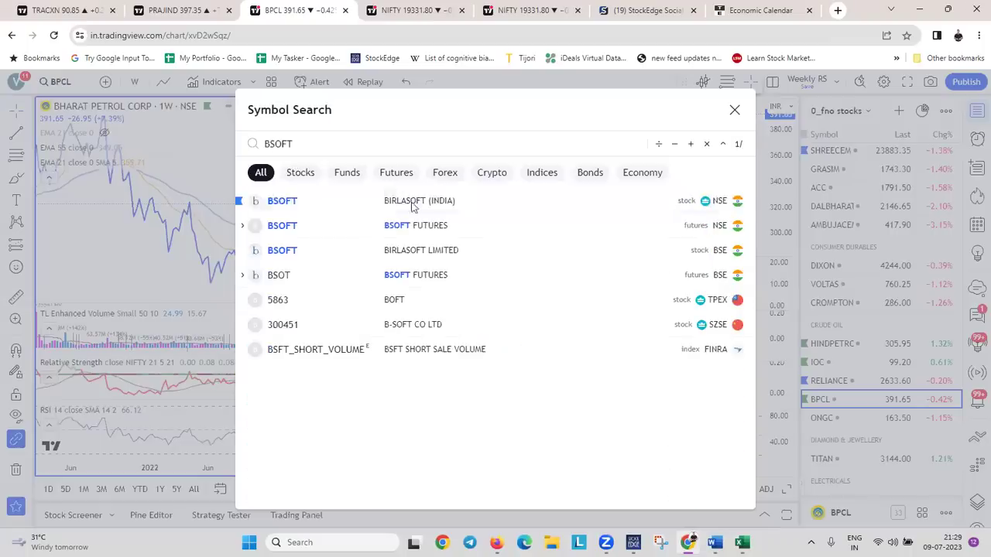
key(Return)
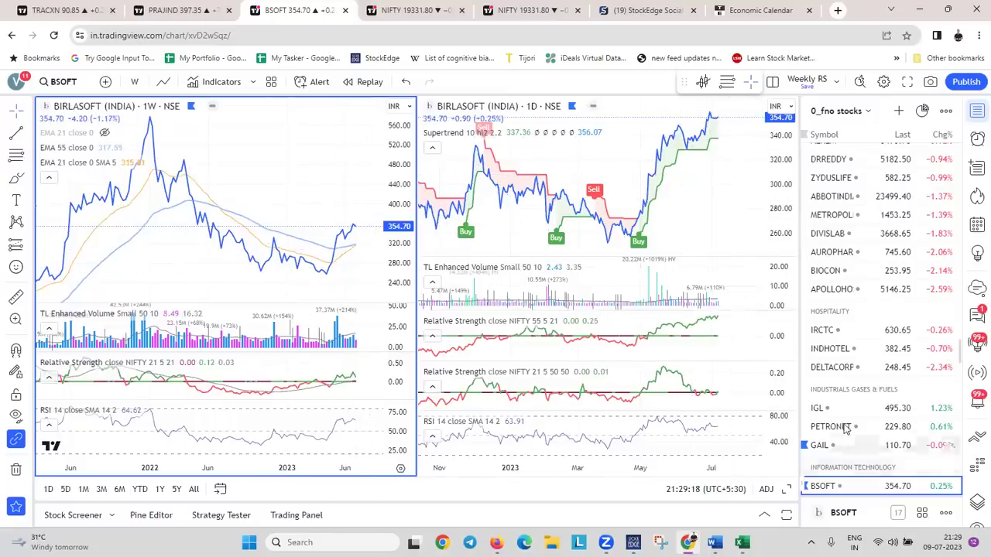
scroll(825, 391, down, 3)
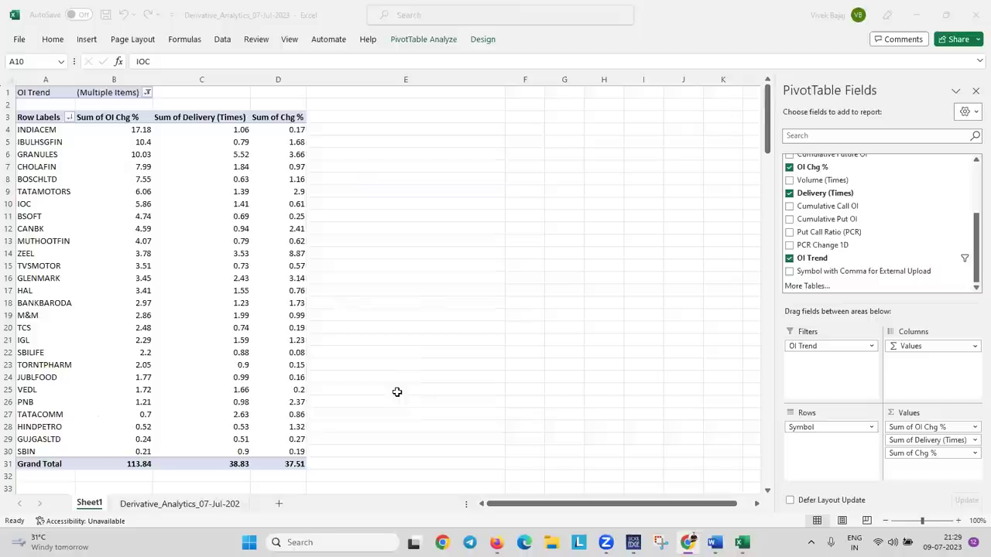
Switch to Excel and set the PivotTable's OI Trend filter to only AggressiveNewShort and NewShort
key(alt+Tab)
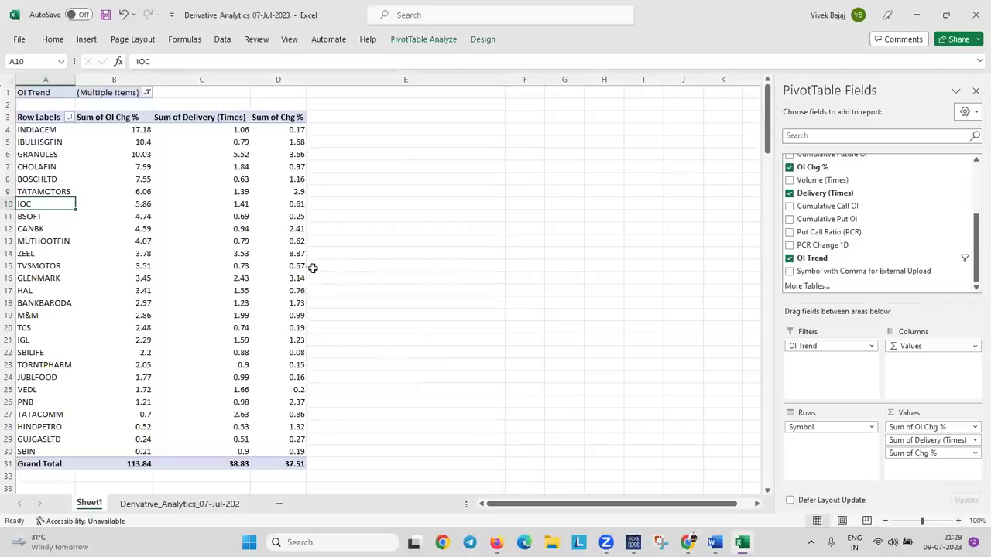
key(alt+Tab)
key(alt+Tab)
click(147, 93)
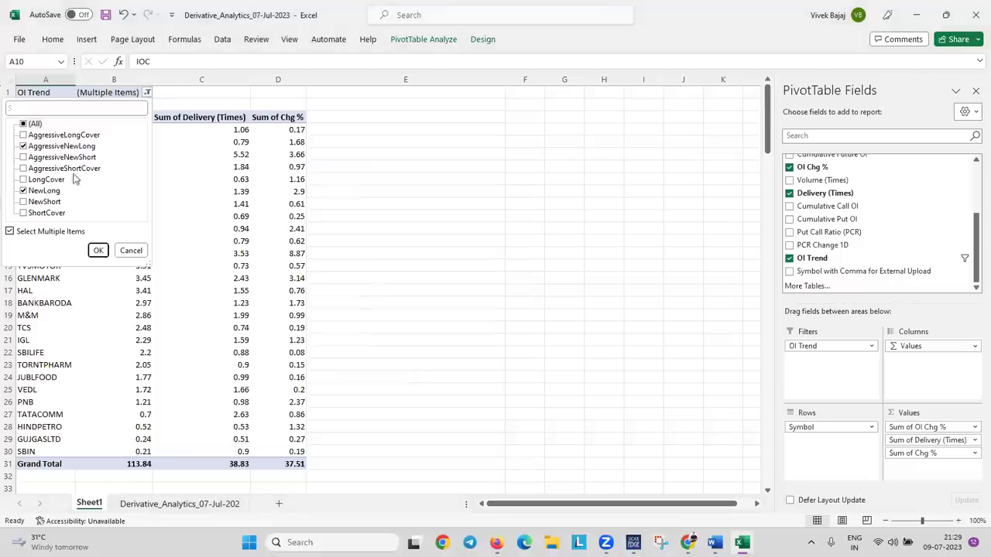
click(23, 146)
click(24, 191)
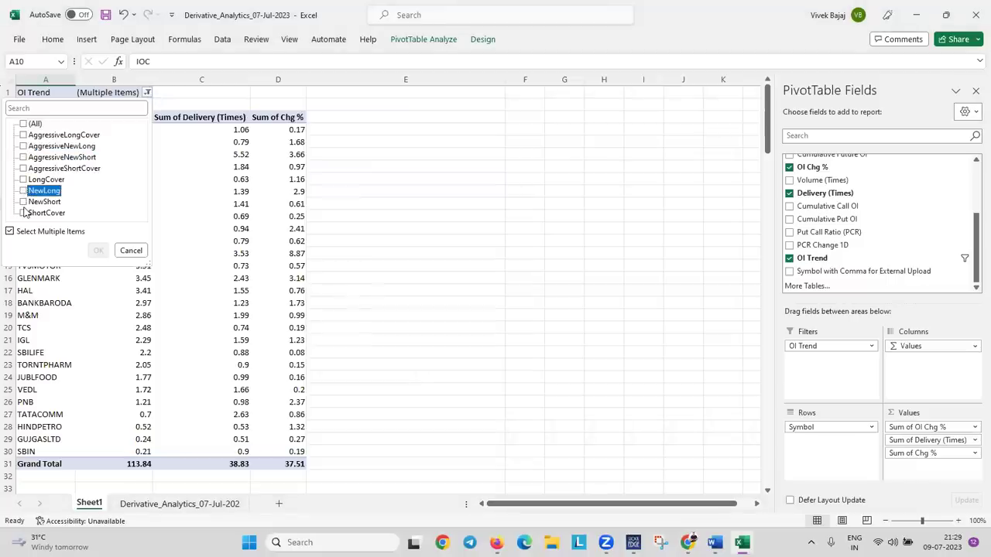
click(23, 202)
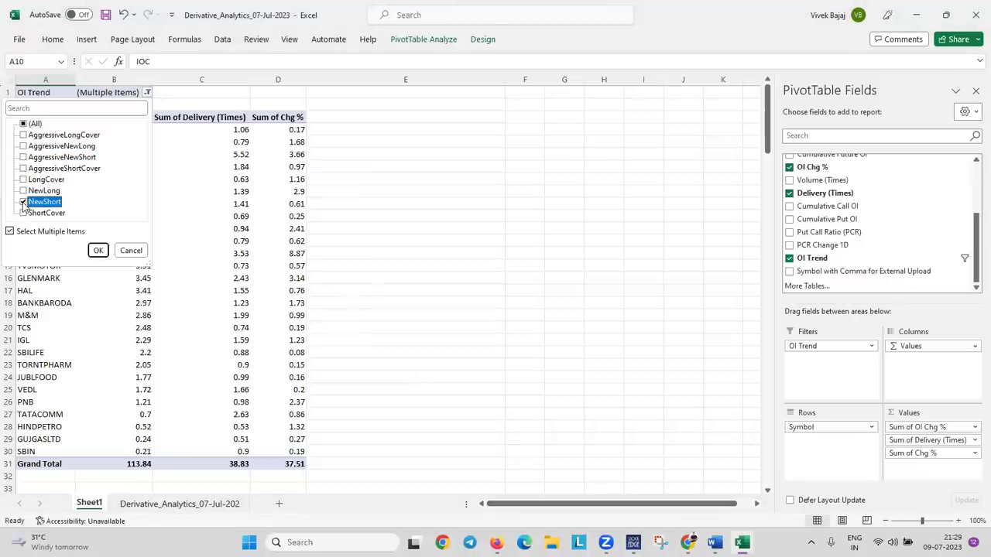
click(23, 158)
click(99, 251)
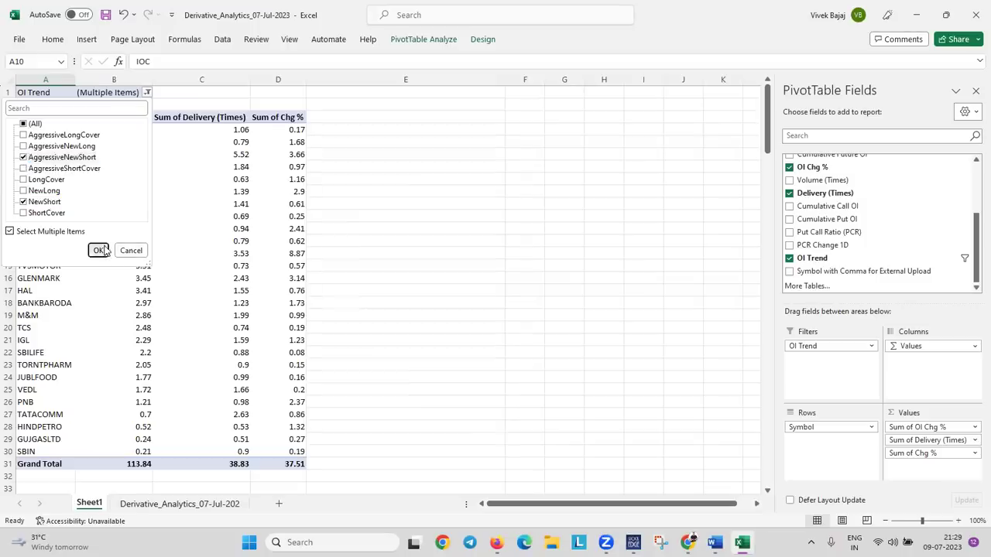
Review the price change, OI change and delivery figures of the new-short stocks from HCLTECH to the Grand Total
click(268, 129)
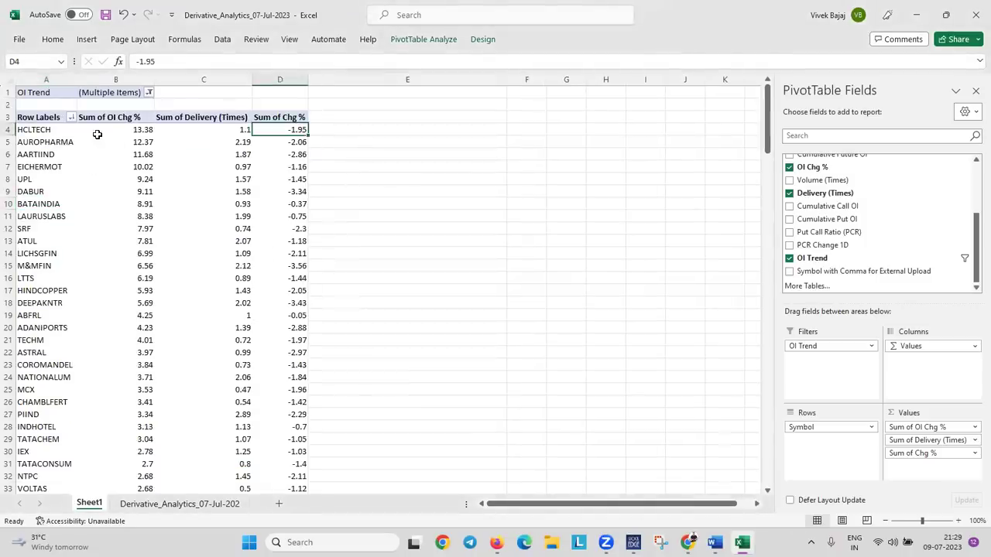
scroll(97, 132, down, 2)
scroll(177, 365, down, 2)
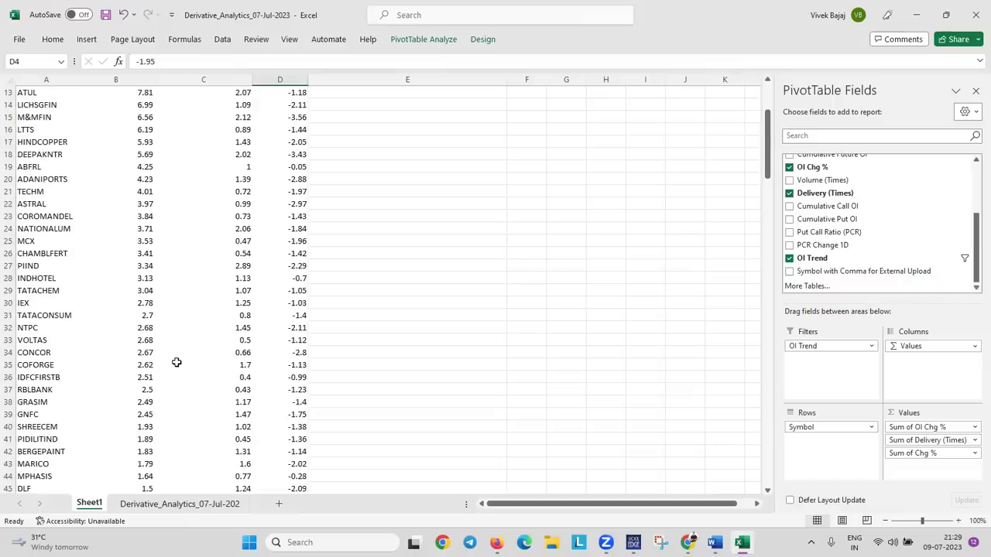
scroll(157, 253, down, 9)
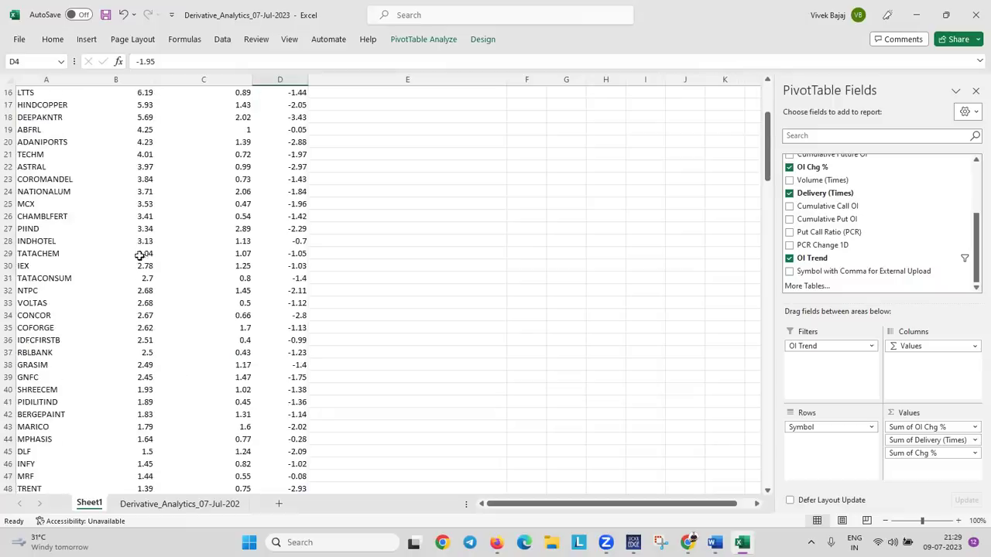
scroll(183, 362, down, 6)
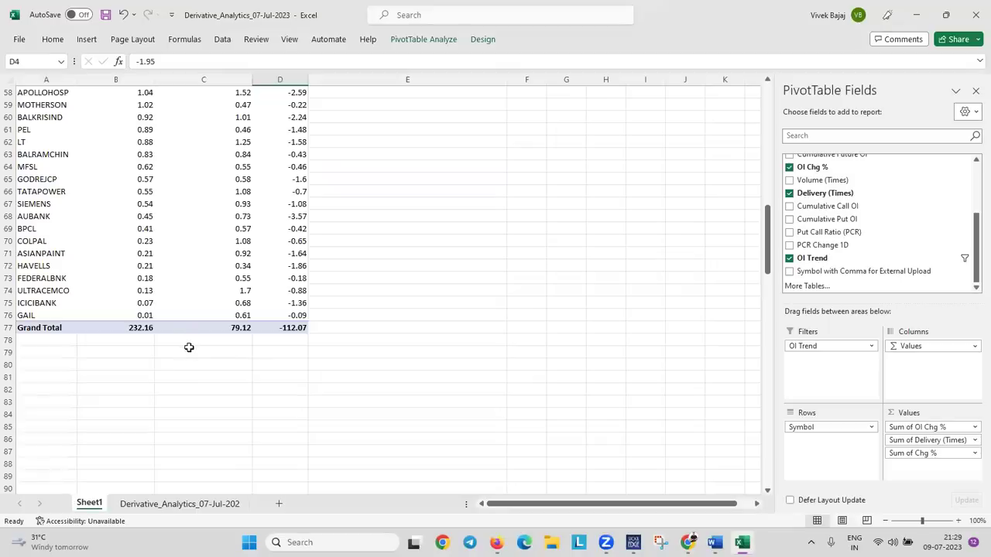
scroll(185, 350, up, 19)
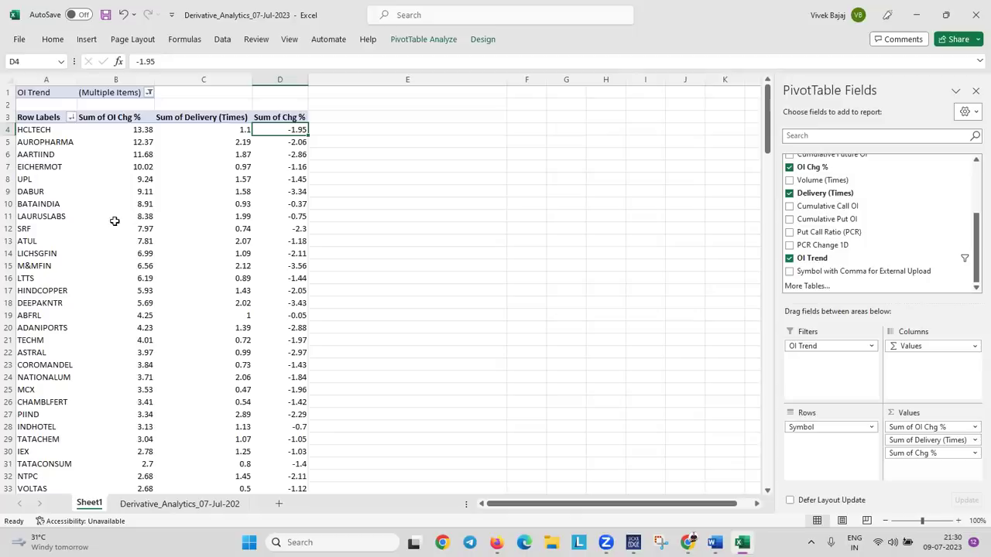
Select COROMANDEL among the PivotTable's new-short stocks, then switch to TradingView and load the NSE stock Coromandel Intl
click(82, 364)
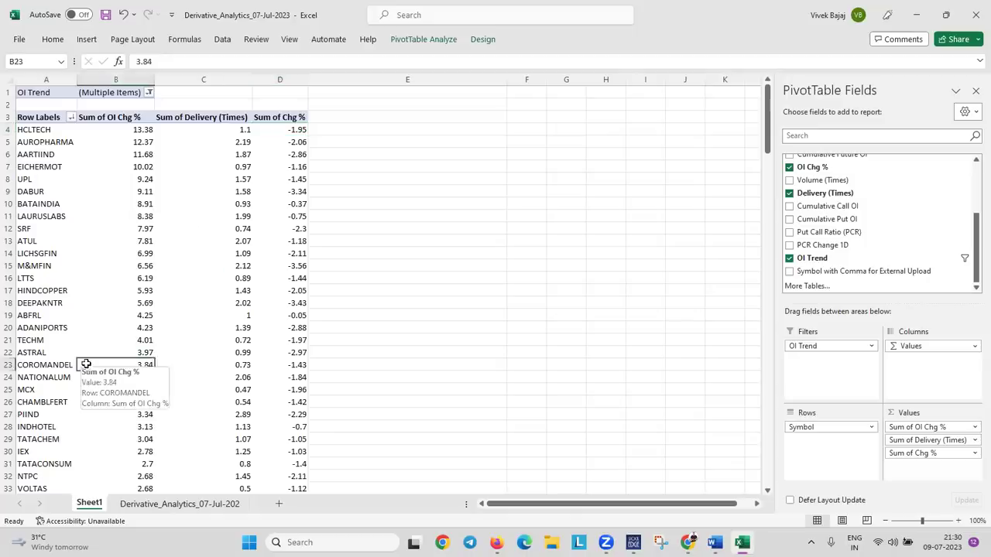
click(51, 367)
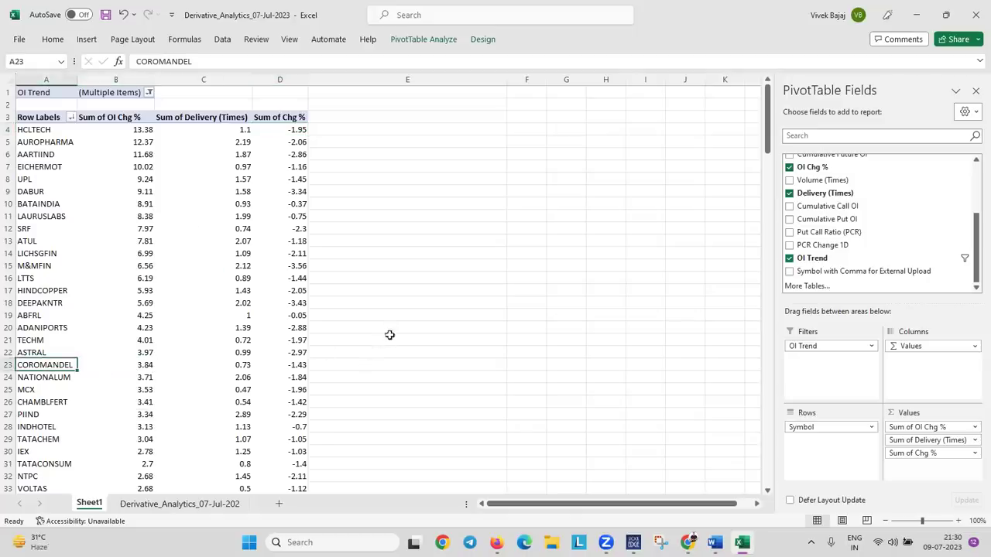
key(alt+Tab)
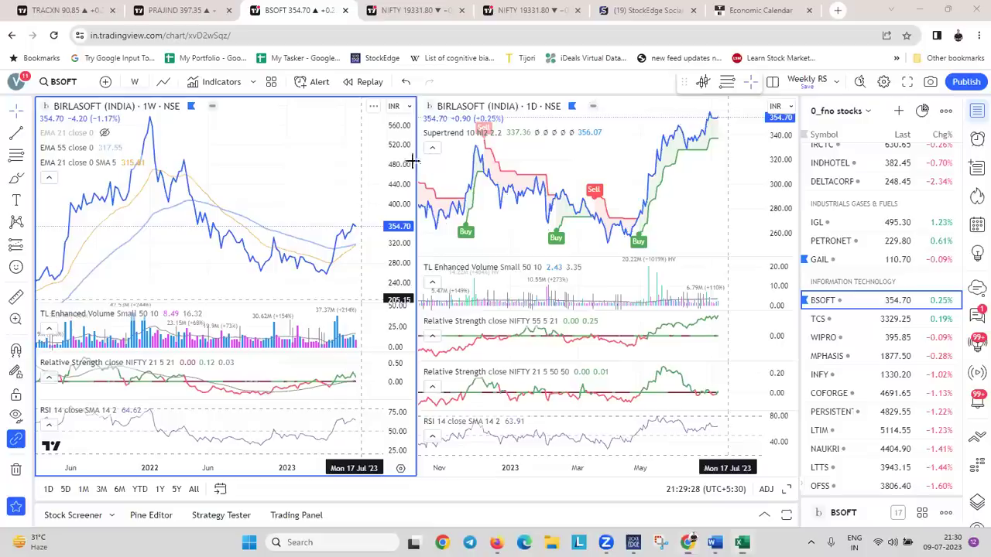
text(CO)
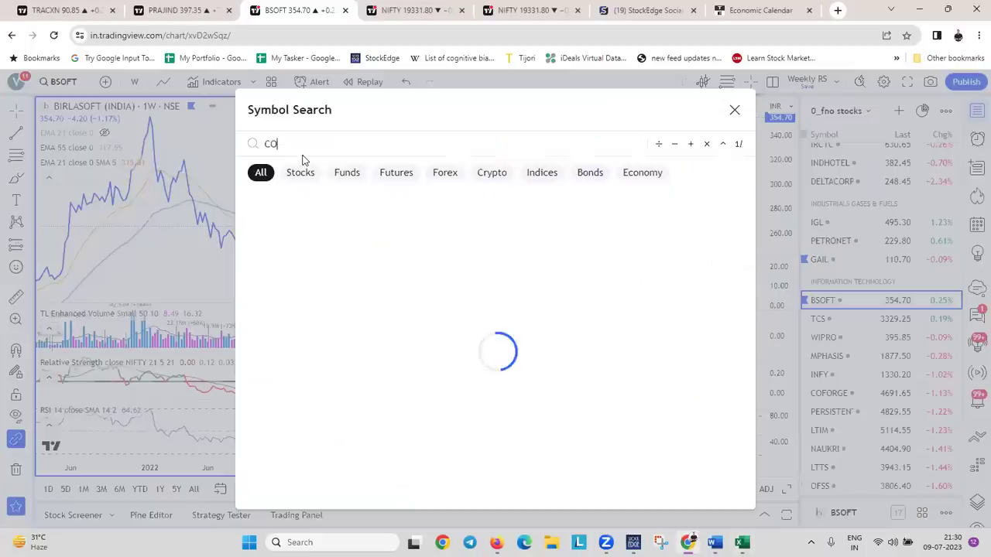
text(ROM)
click(450, 196)
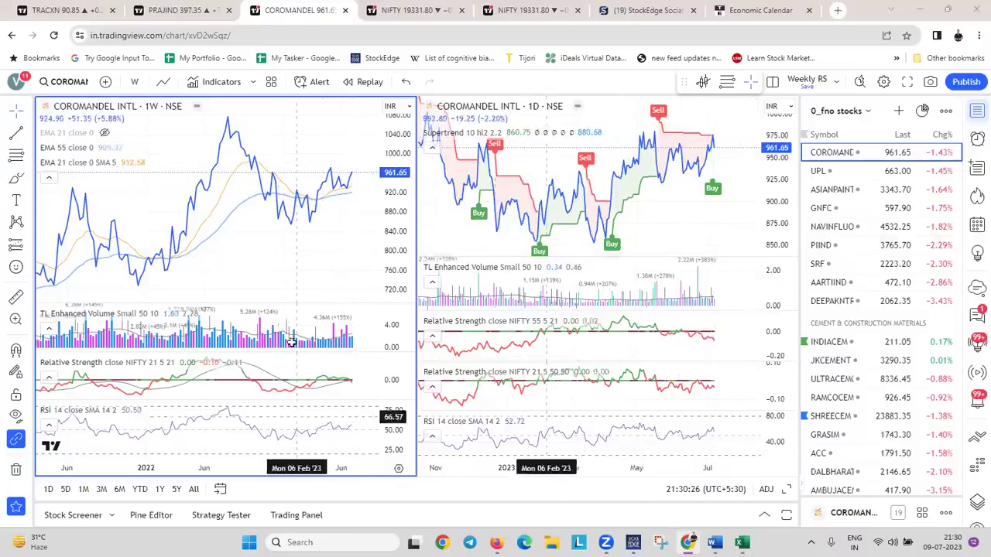
Examine the new-short stocks' OI, delivery and price changes in Excel alongside Coromandel Intl's weekly and daily charts in TradingView
key(alt+Tab)
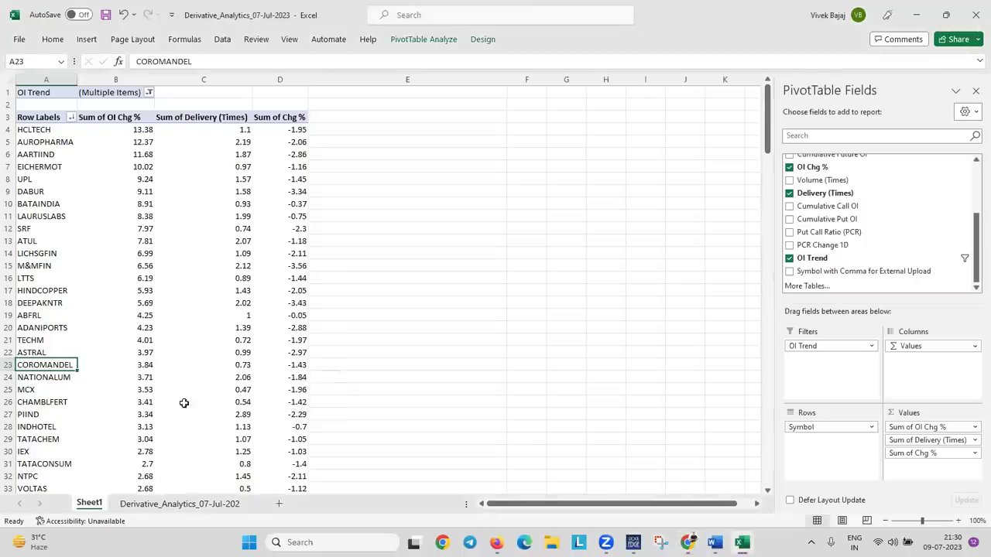
scroll(166, 397, down, 1)
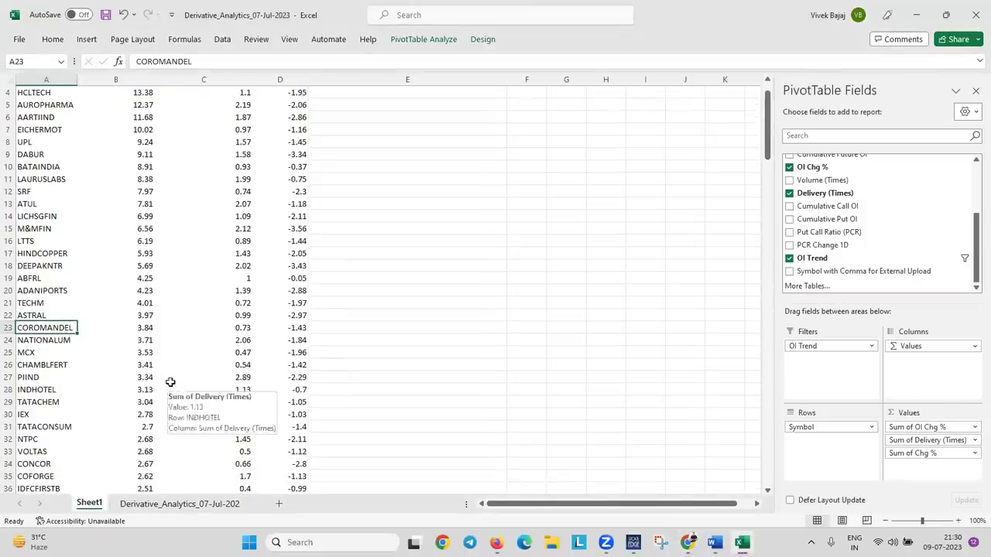
scroll(164, 385, up, 1)
scroll(164, 383, up, 1)
scroll(164, 383, down, 5)
scroll(145, 403, up, 5)
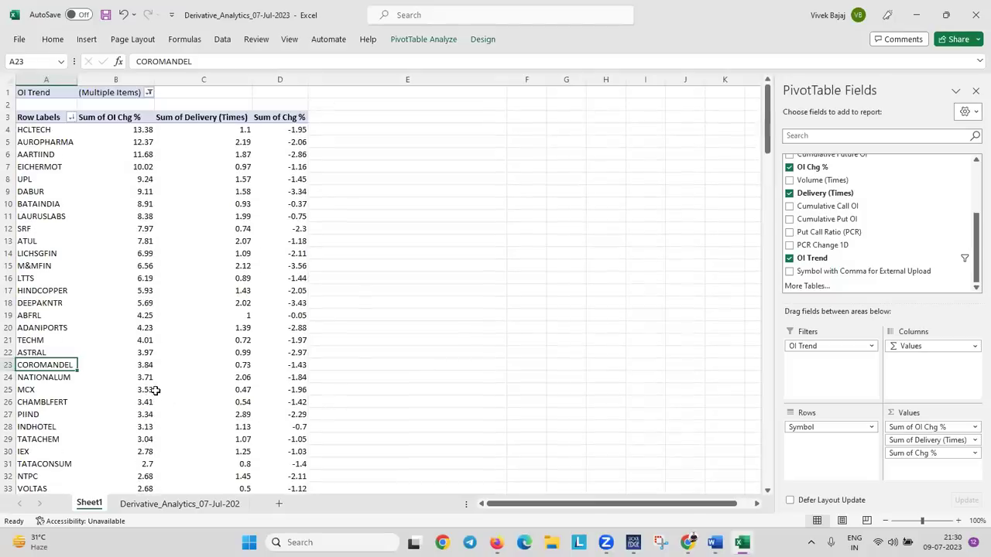
scroll(155, 391, down, 5)
key(alt+Tab)
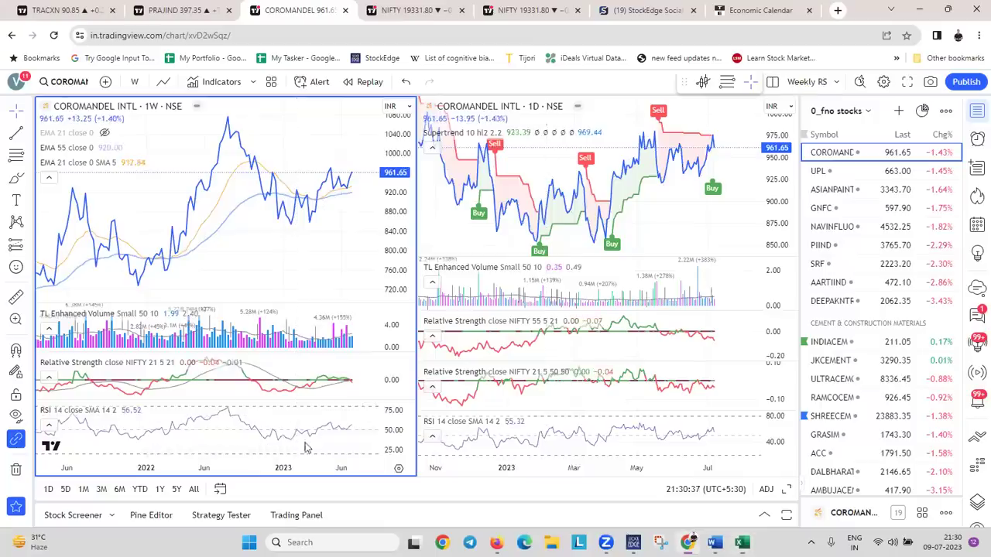
key(alt+Tab)
scroll(292, 349, down, 4)
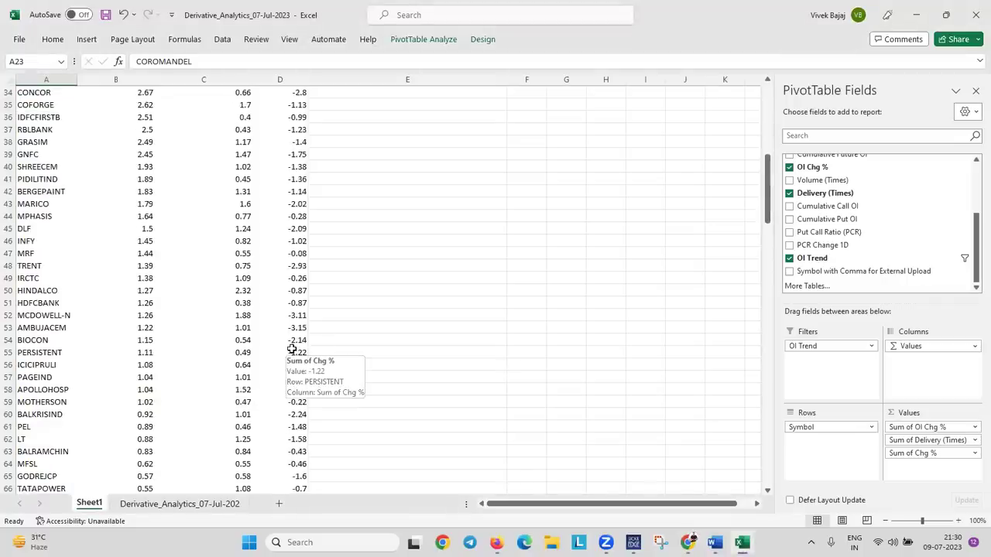
key(alt+Tab)
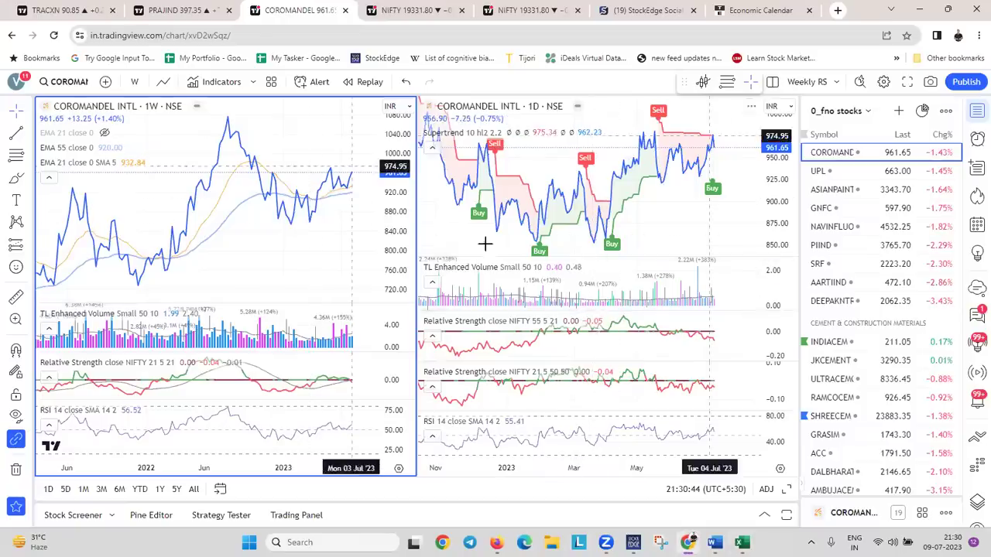
key(alt+Tab)
scroll(321, 259, up, 11)
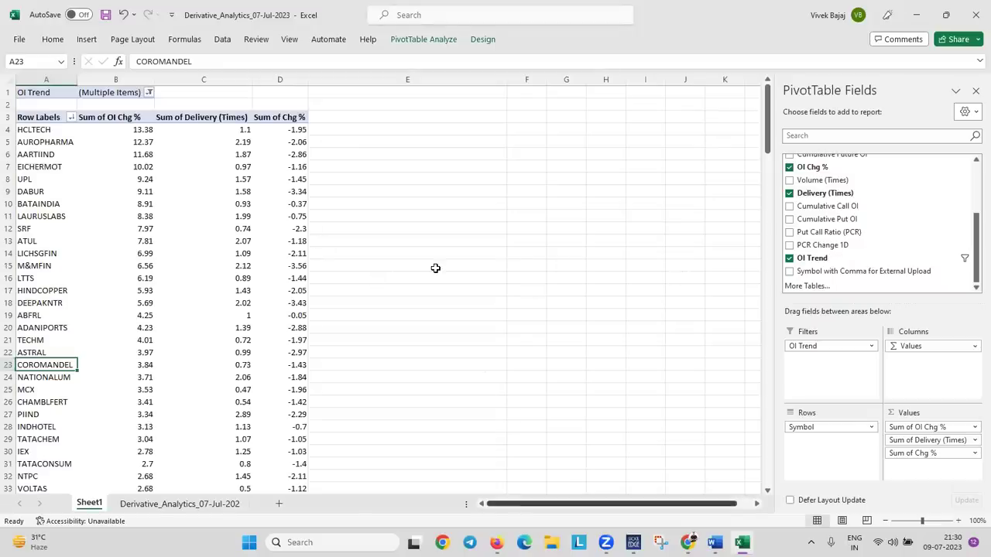
key(alt+Tab)
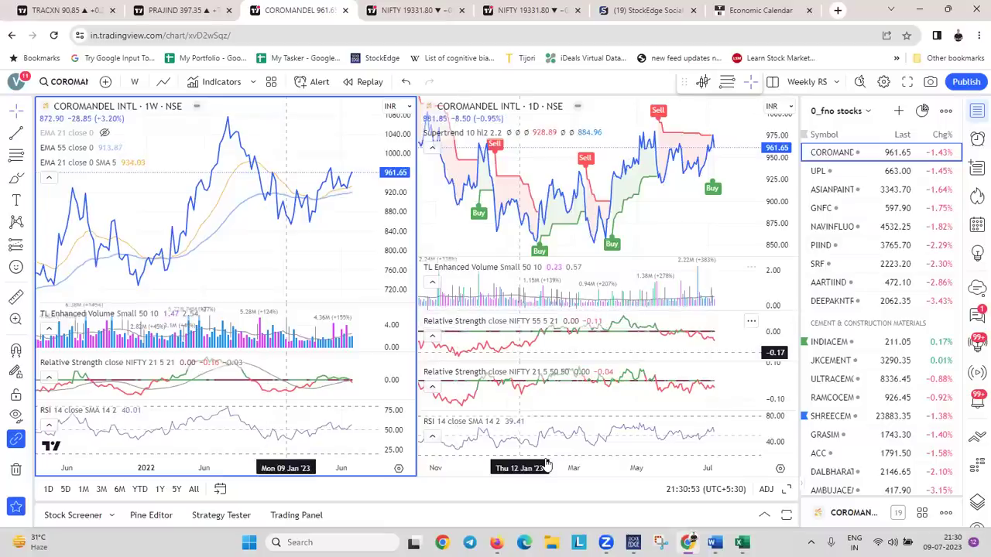